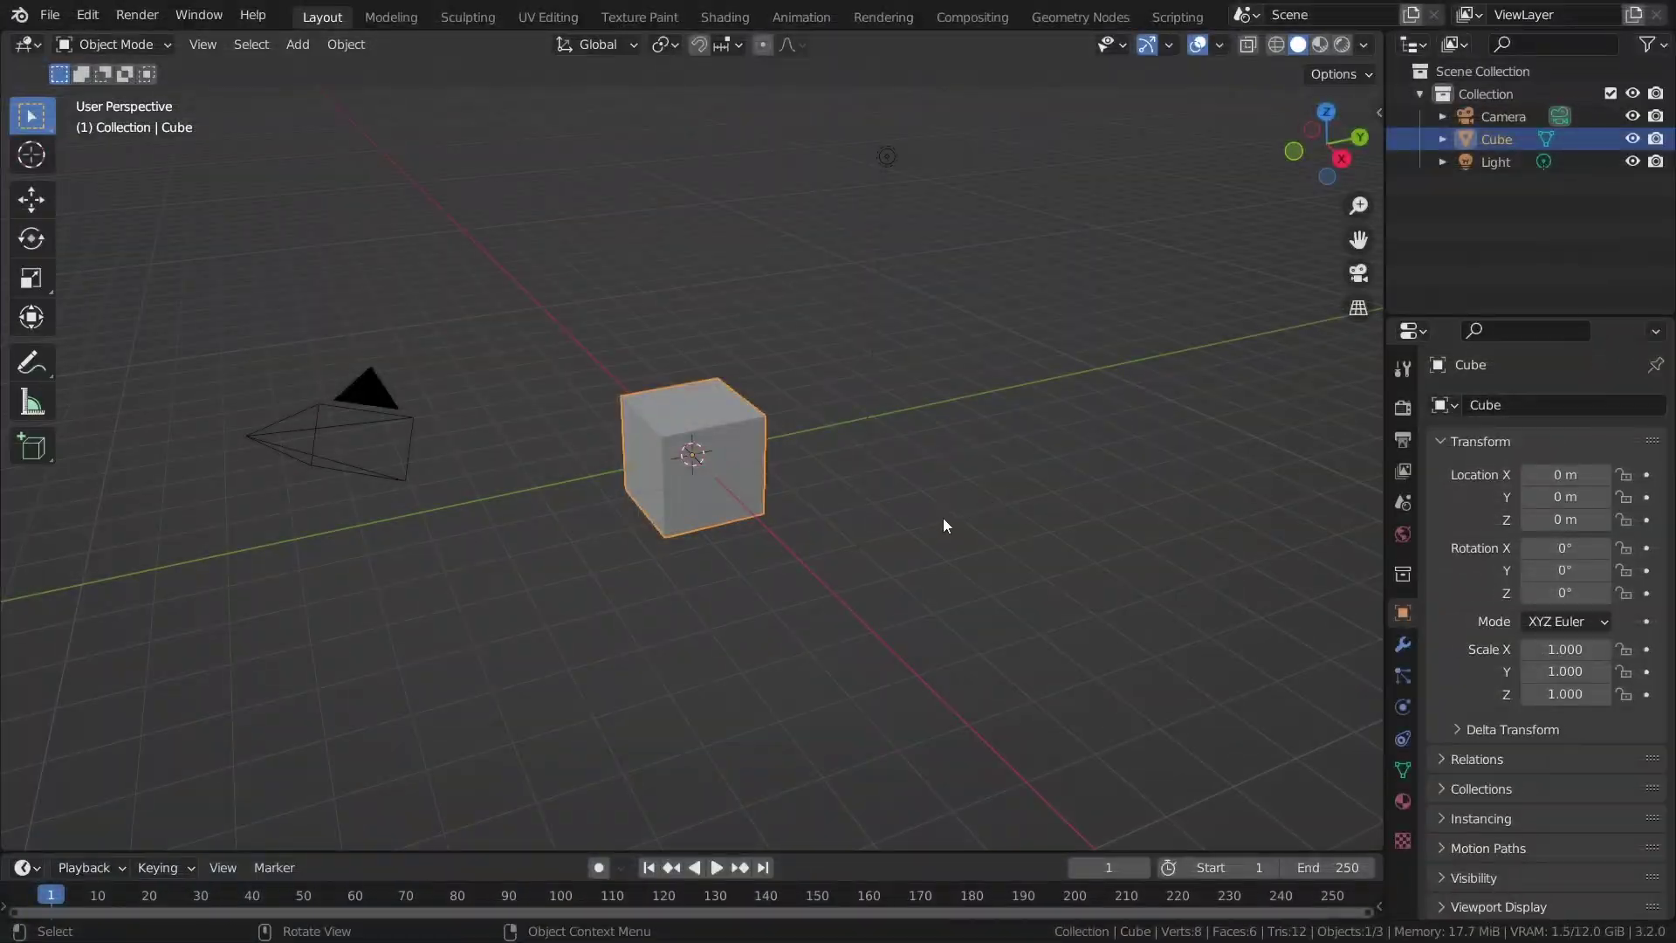
Delete the default cube, camera and light, then add a single plane at the origin.
left_click(941, 526)
key("a")
key("Delete")
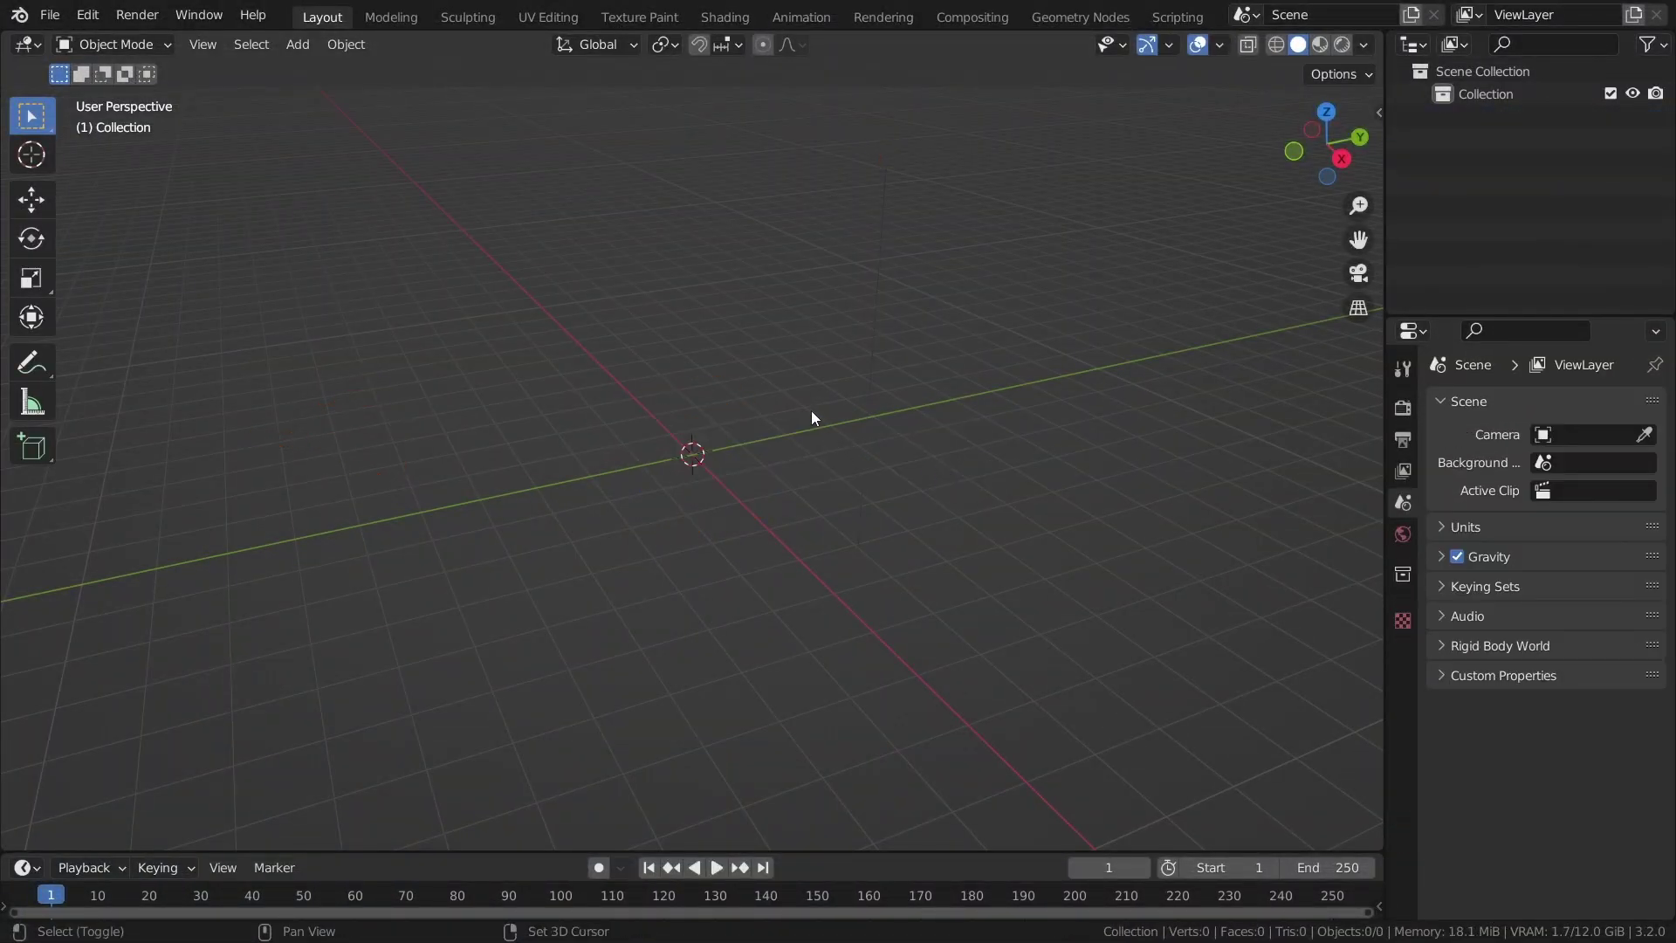
key("shift+a")
mouse_move(742, 359)
left_click(835, 360)
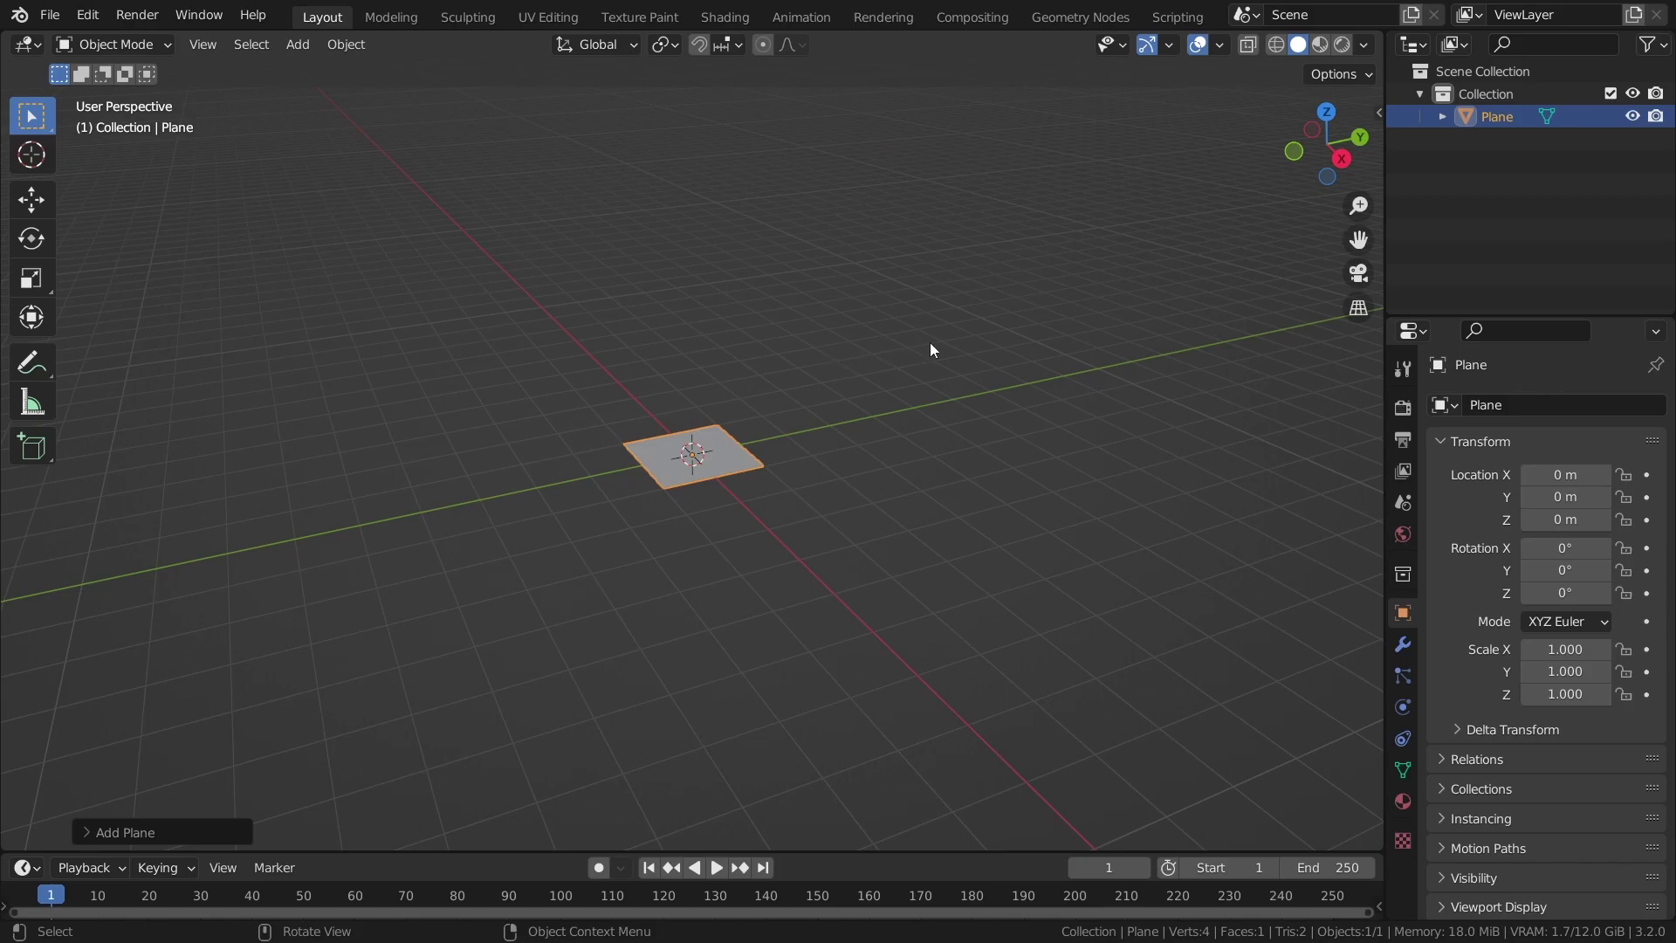
In the Geometry Nodes workspace, enlarge the node editor and create a new node tree for the plane.
left_click(1080, 16)
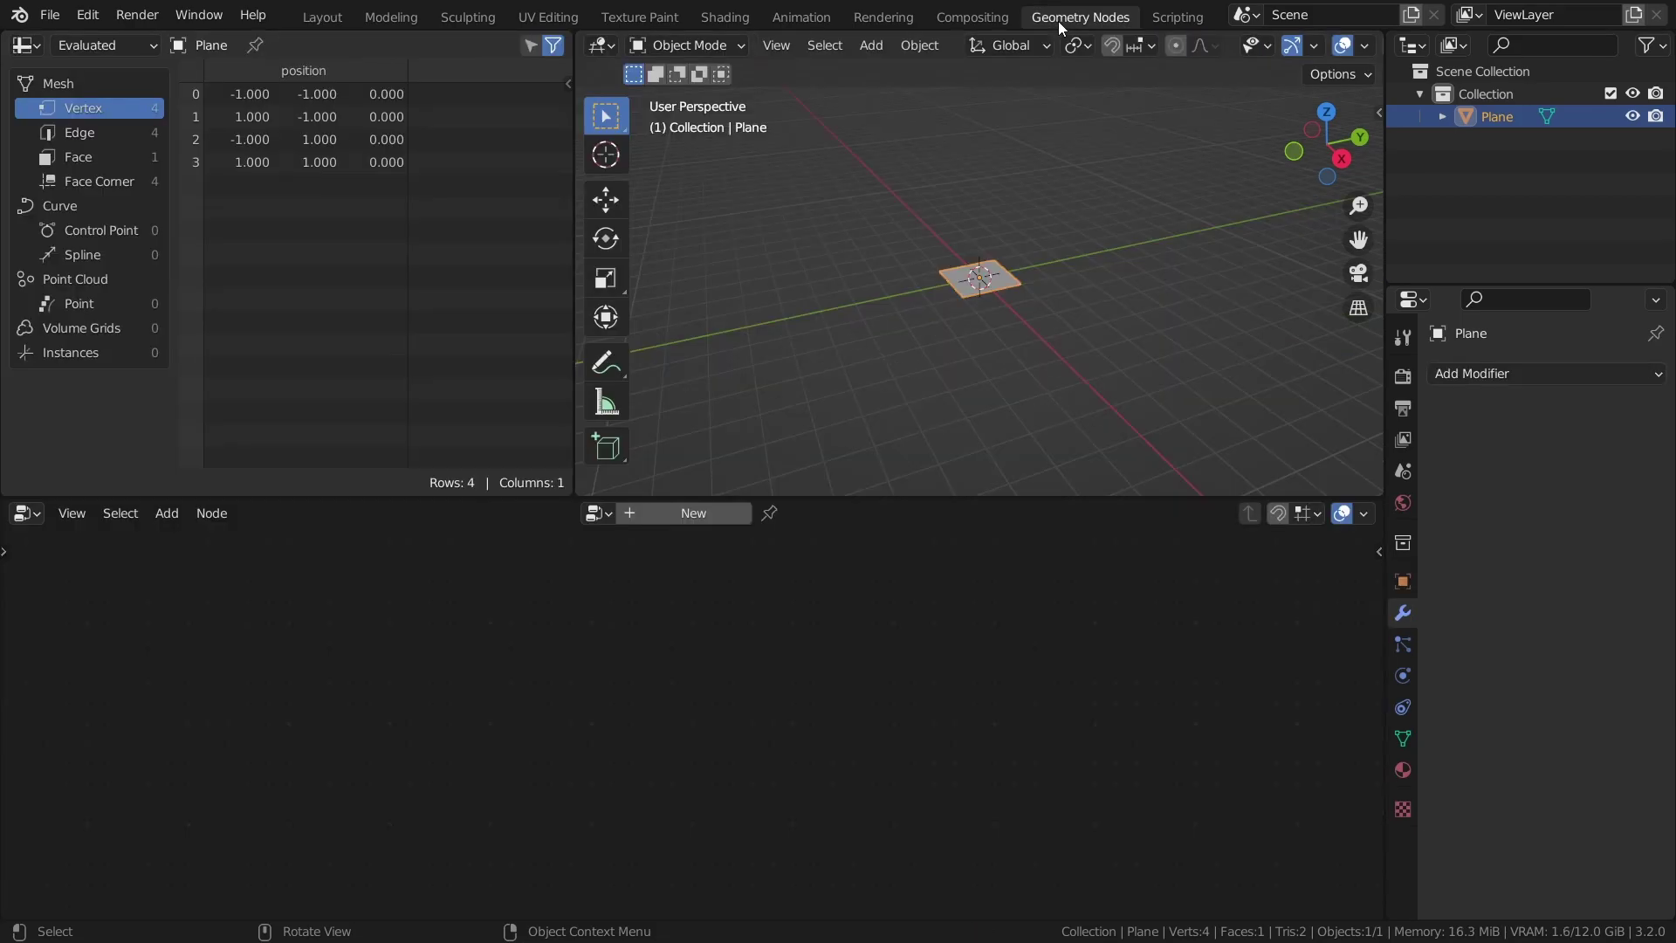
left_click_drag(853, 494, 862, 388)
left_click(689, 404)
left_click_drag(970, 385, 960, 352)
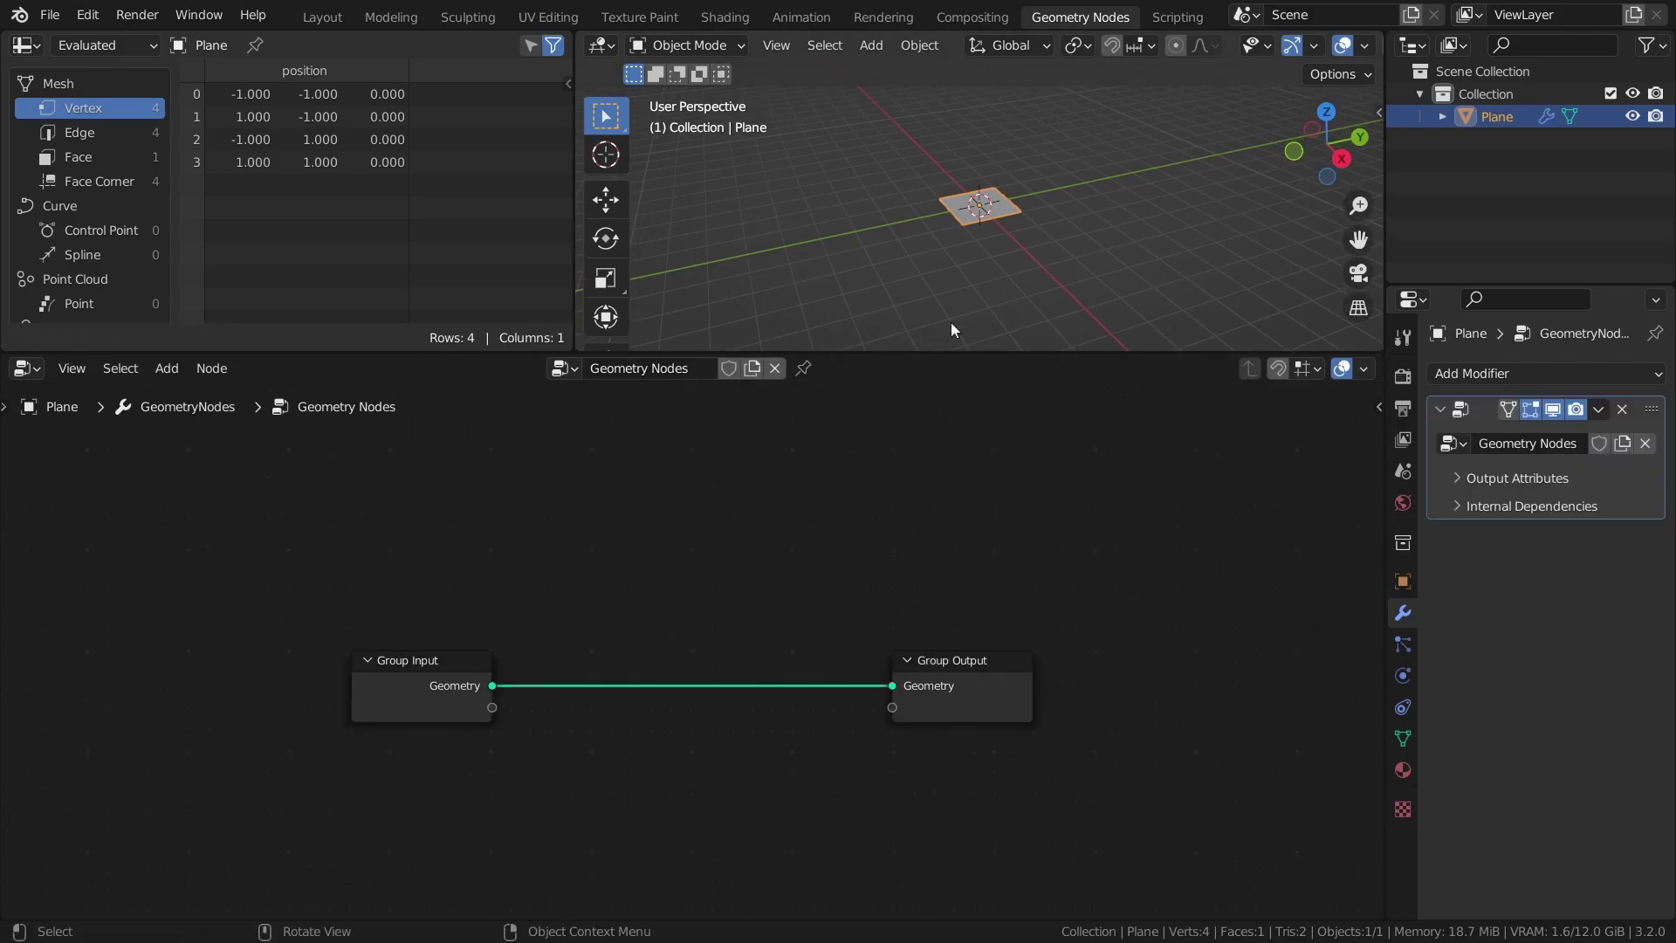
Save the file as spiraling_splines_tutorial.blend and spread Group Input and Group Output apart.
middle_click_drag(950, 314, 1035, 271)
scroll(1029, 257, "up", 2)
key("ctrl+s")
left_click_drag(436, 666, 351, 588)
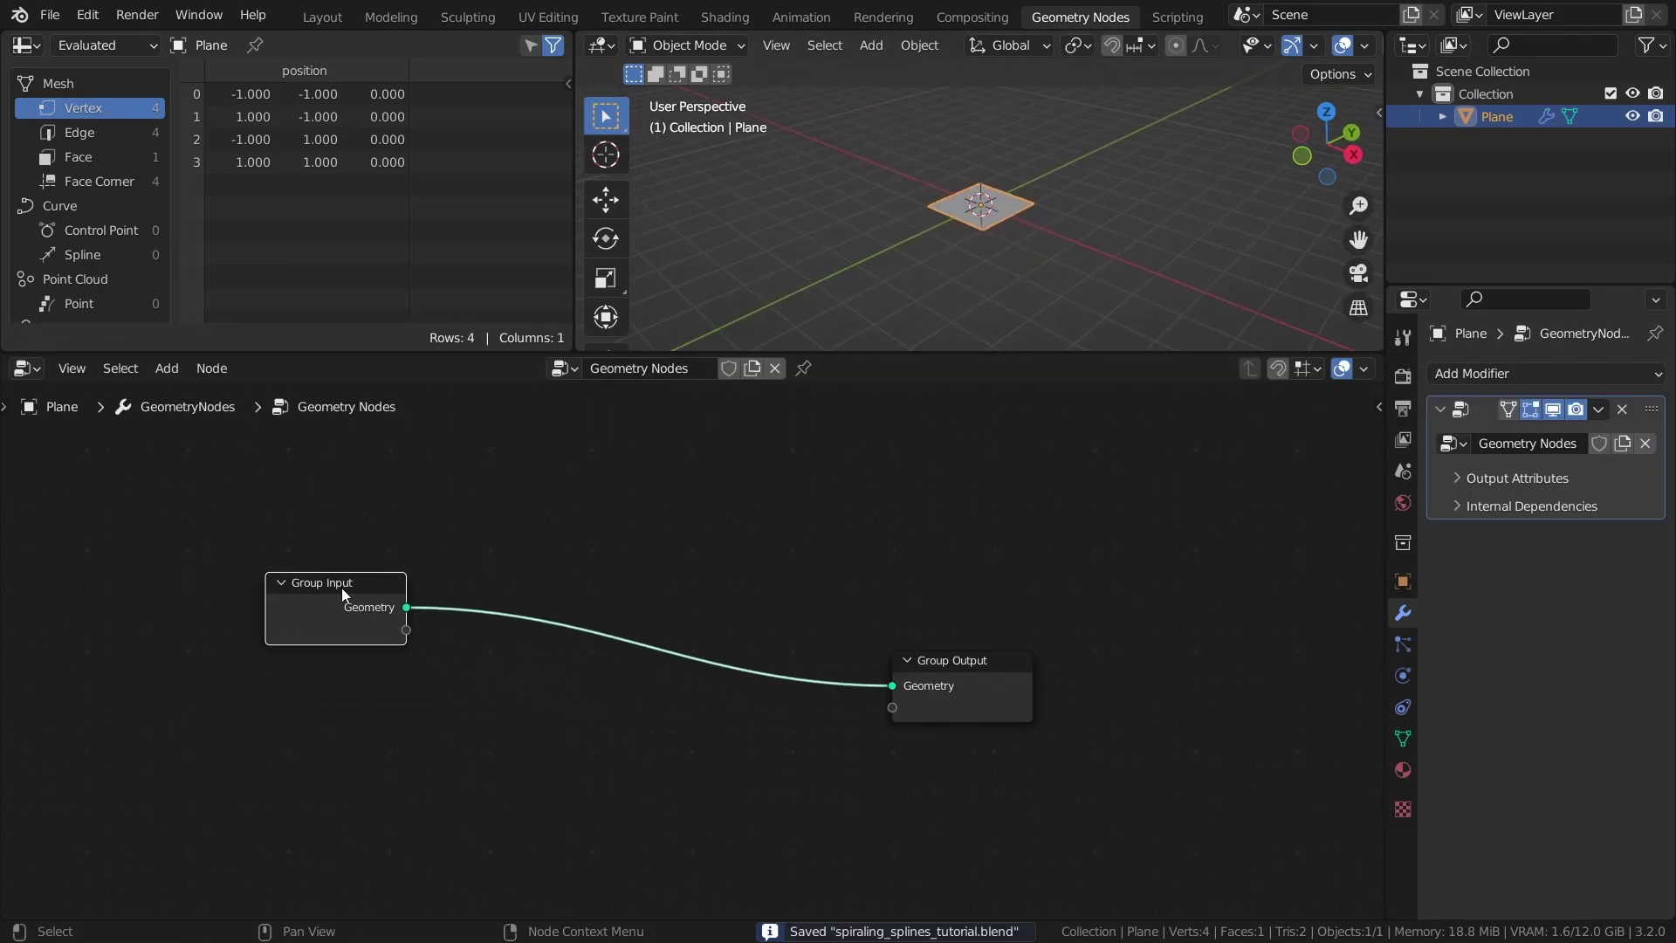
left_click_drag(1006, 670, 1069, 600)
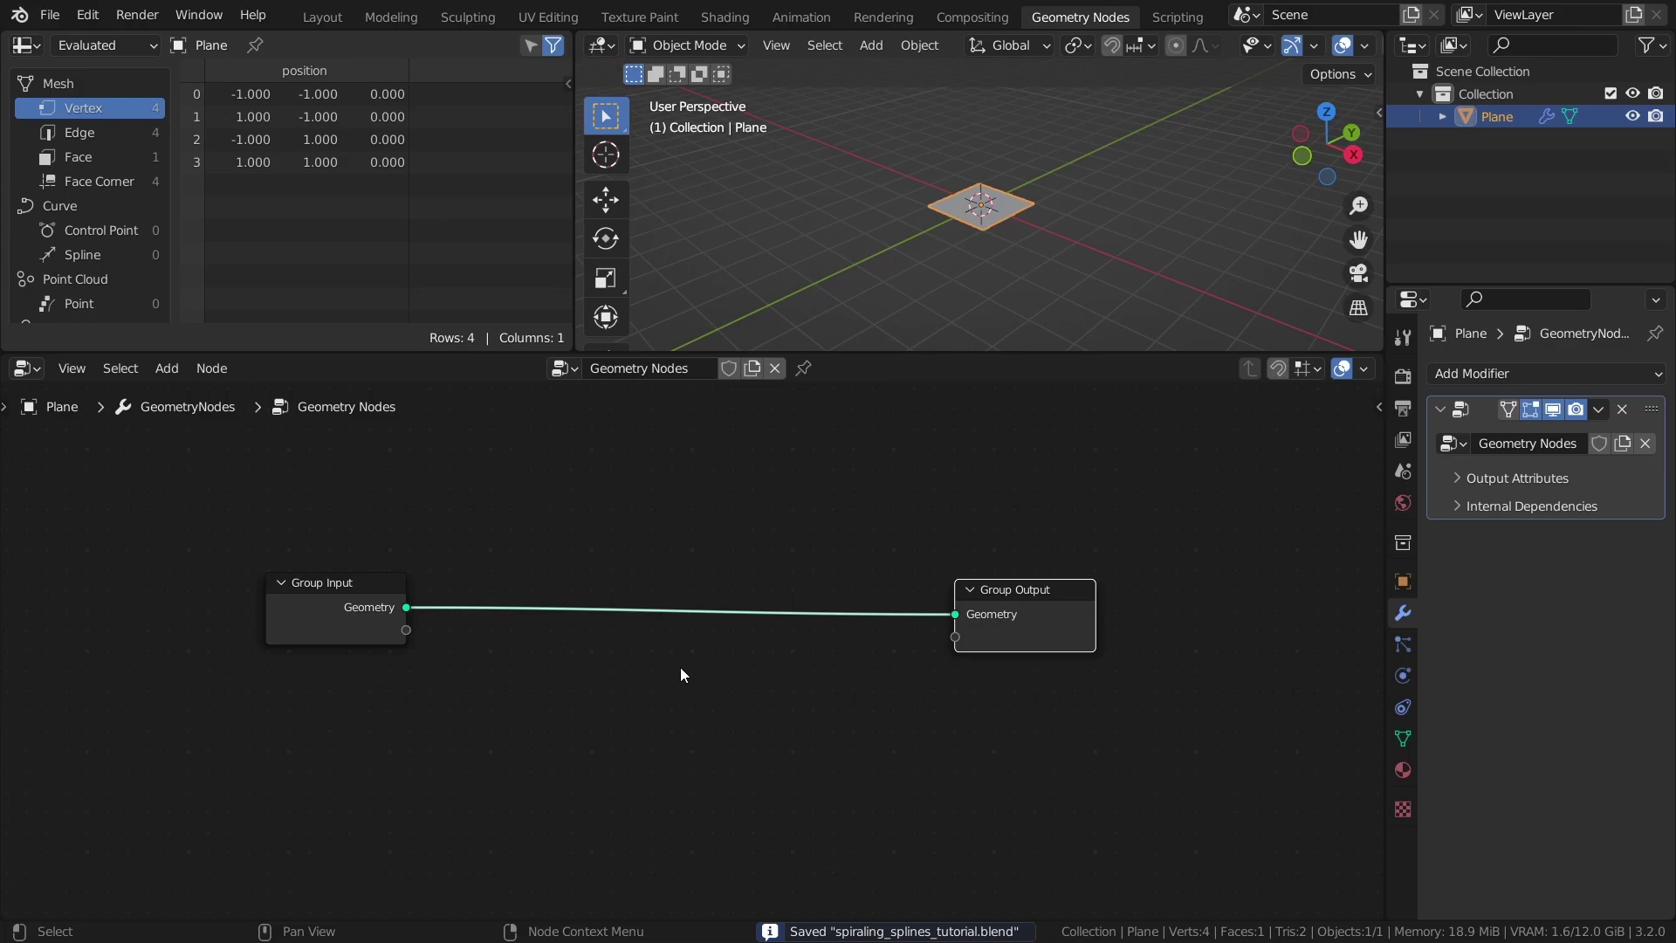
Drop a Mesh Circle onto the Group Output link and place a Curve Line below it.
key("shift+a")
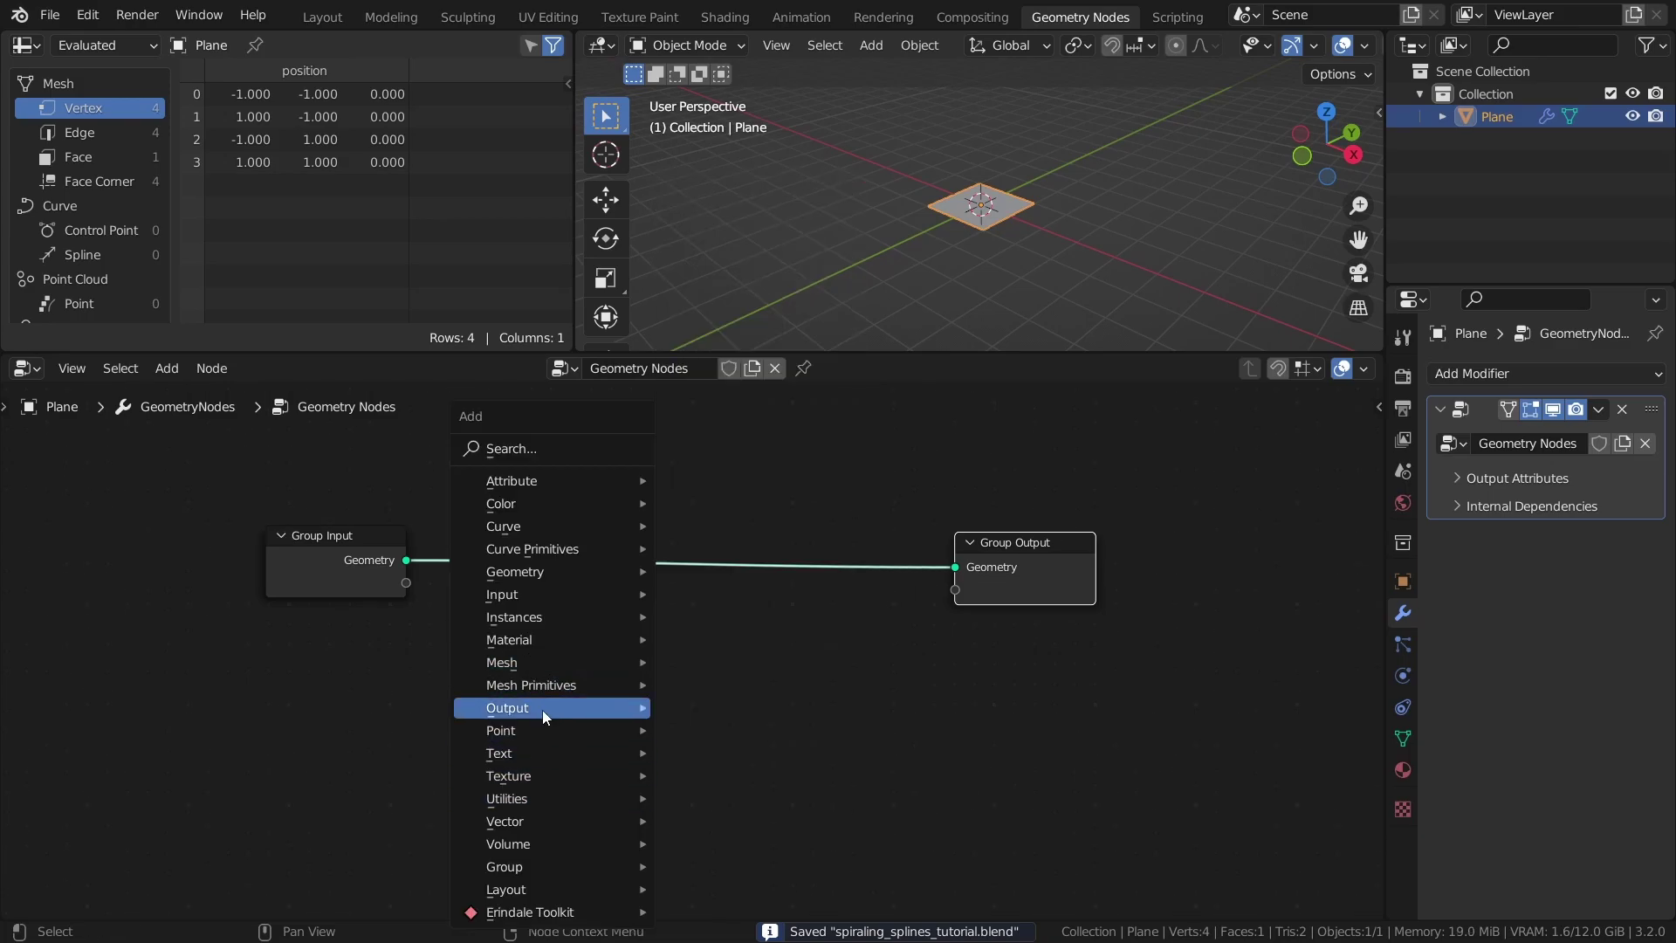
mouse_move(559, 685)
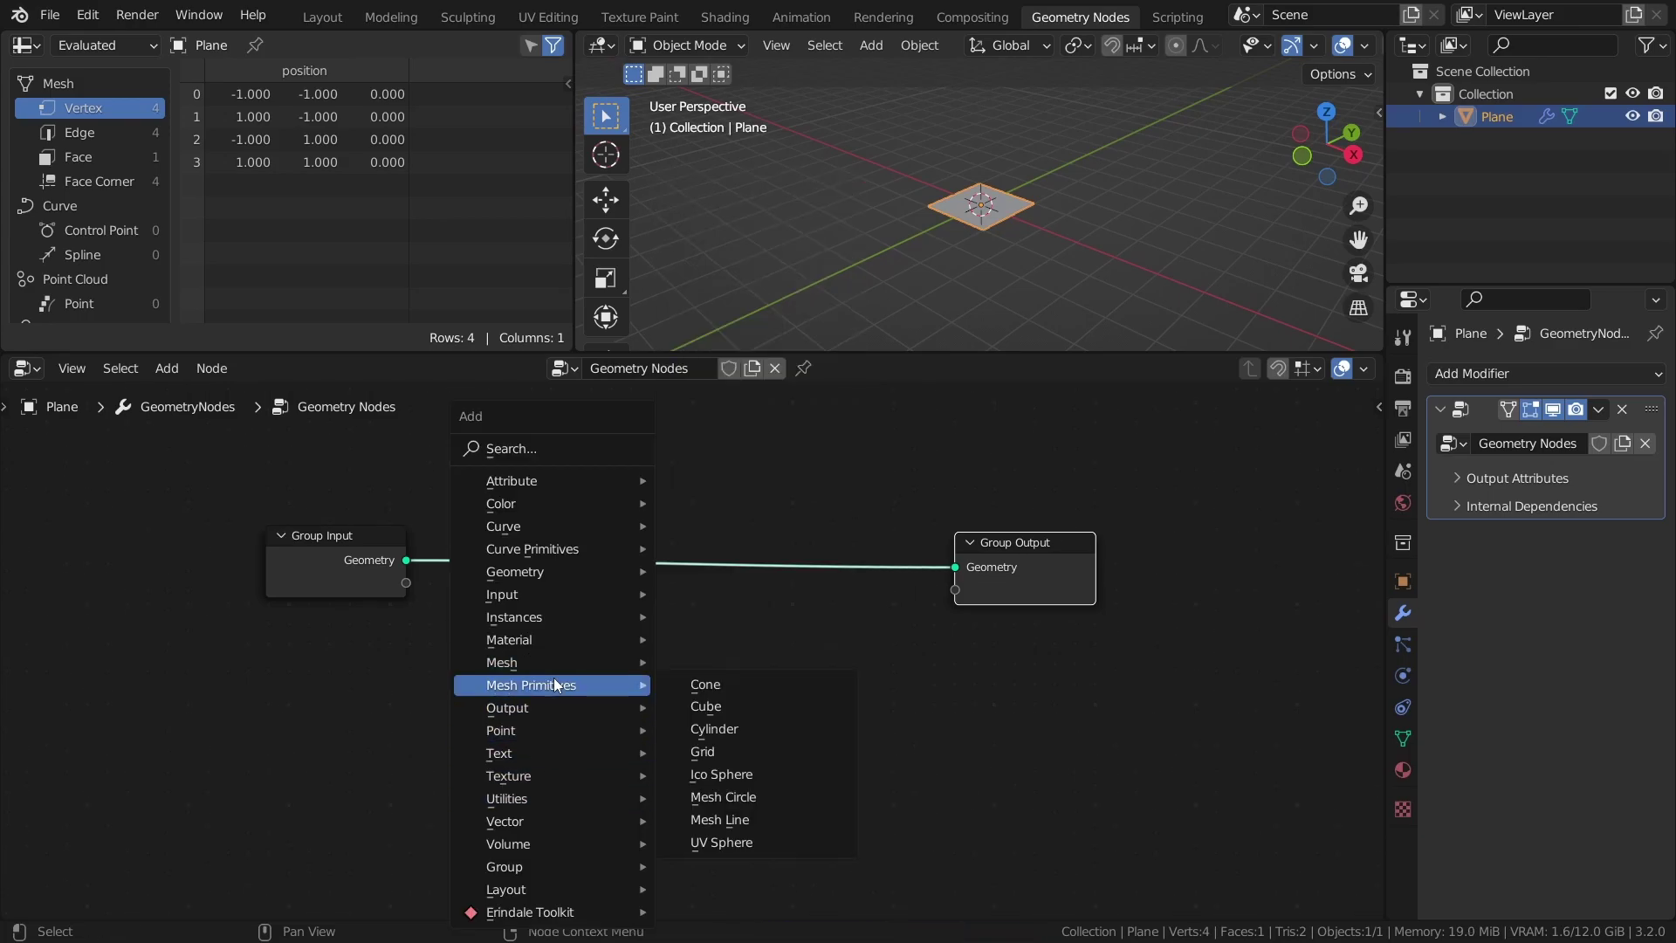
left_click(730, 799)
left_click(575, 582)
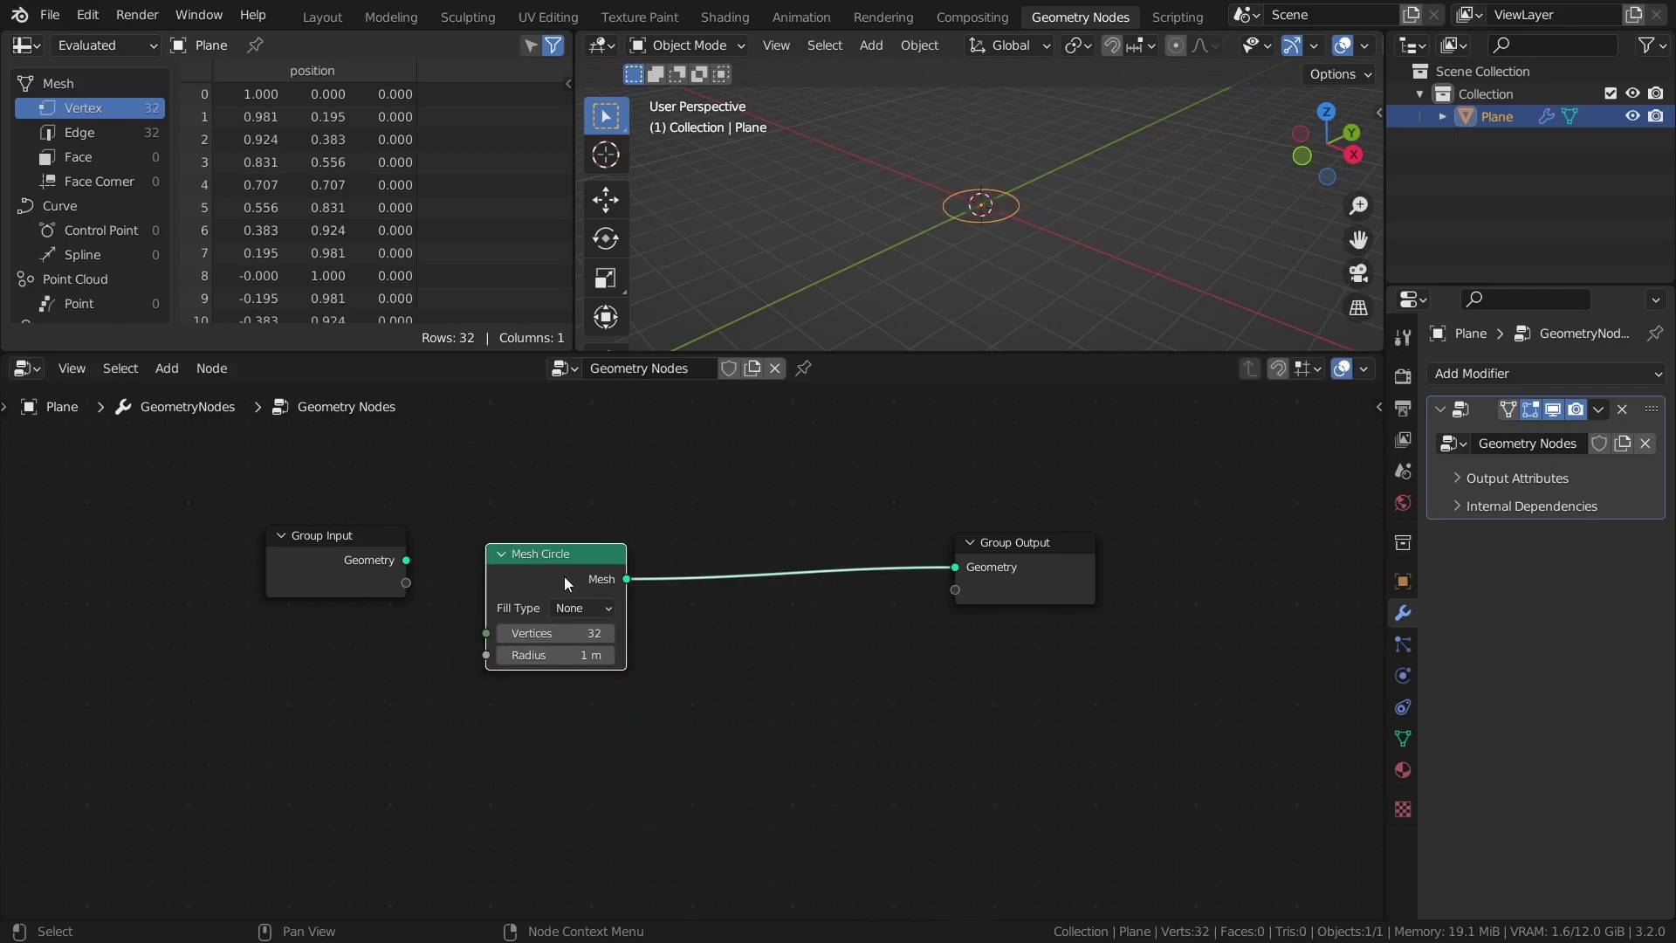
key("shift+a")
mouse_move(557, 555)
left_click(746, 621)
left_click(681, 678)
key("Home")
Search-add a Resample Curve node and an Instance on Points node.
key("shift+a")
type("resam")
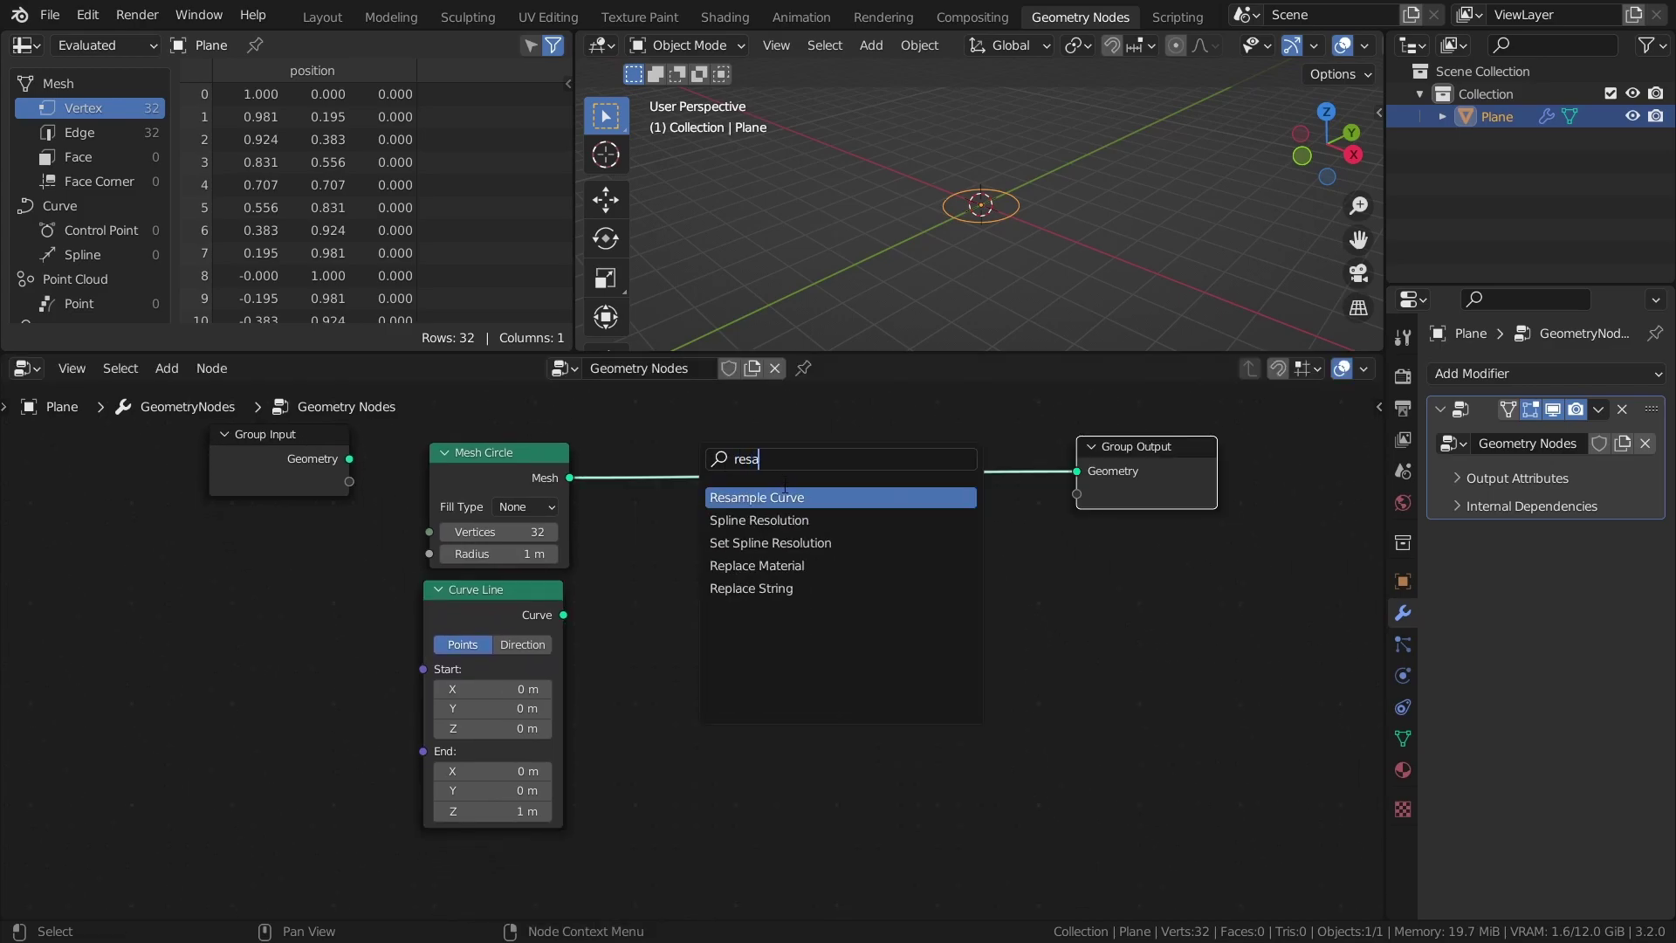
key("Return")
left_click(718, 609)
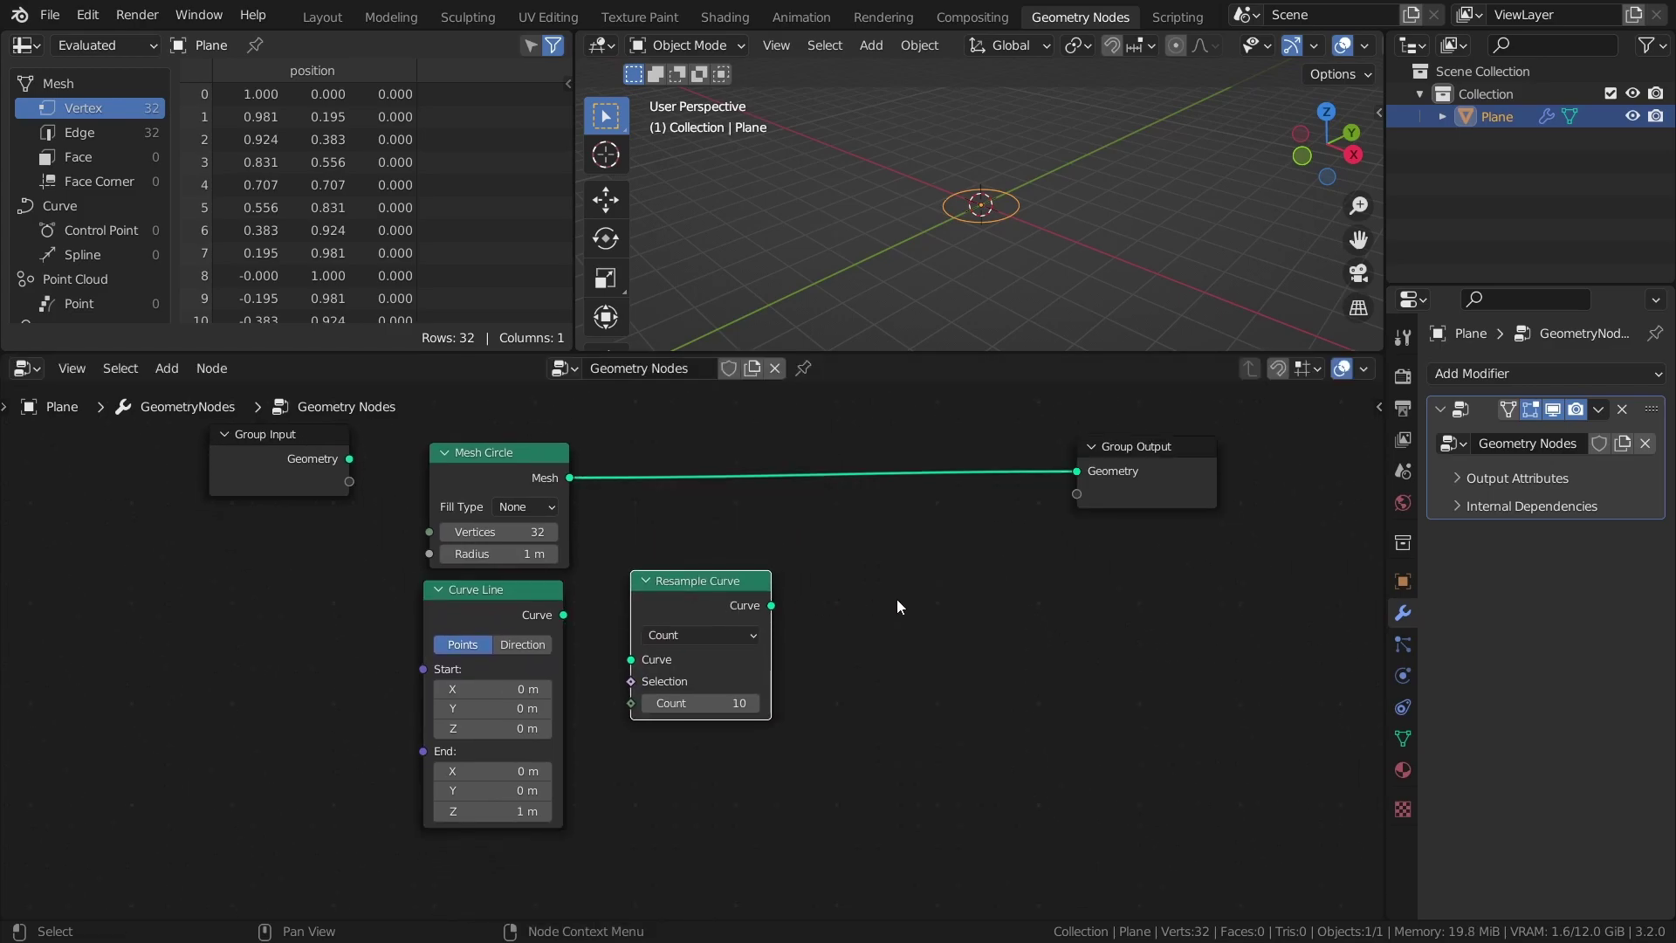
key("shift+a")
left_click(842, 459)
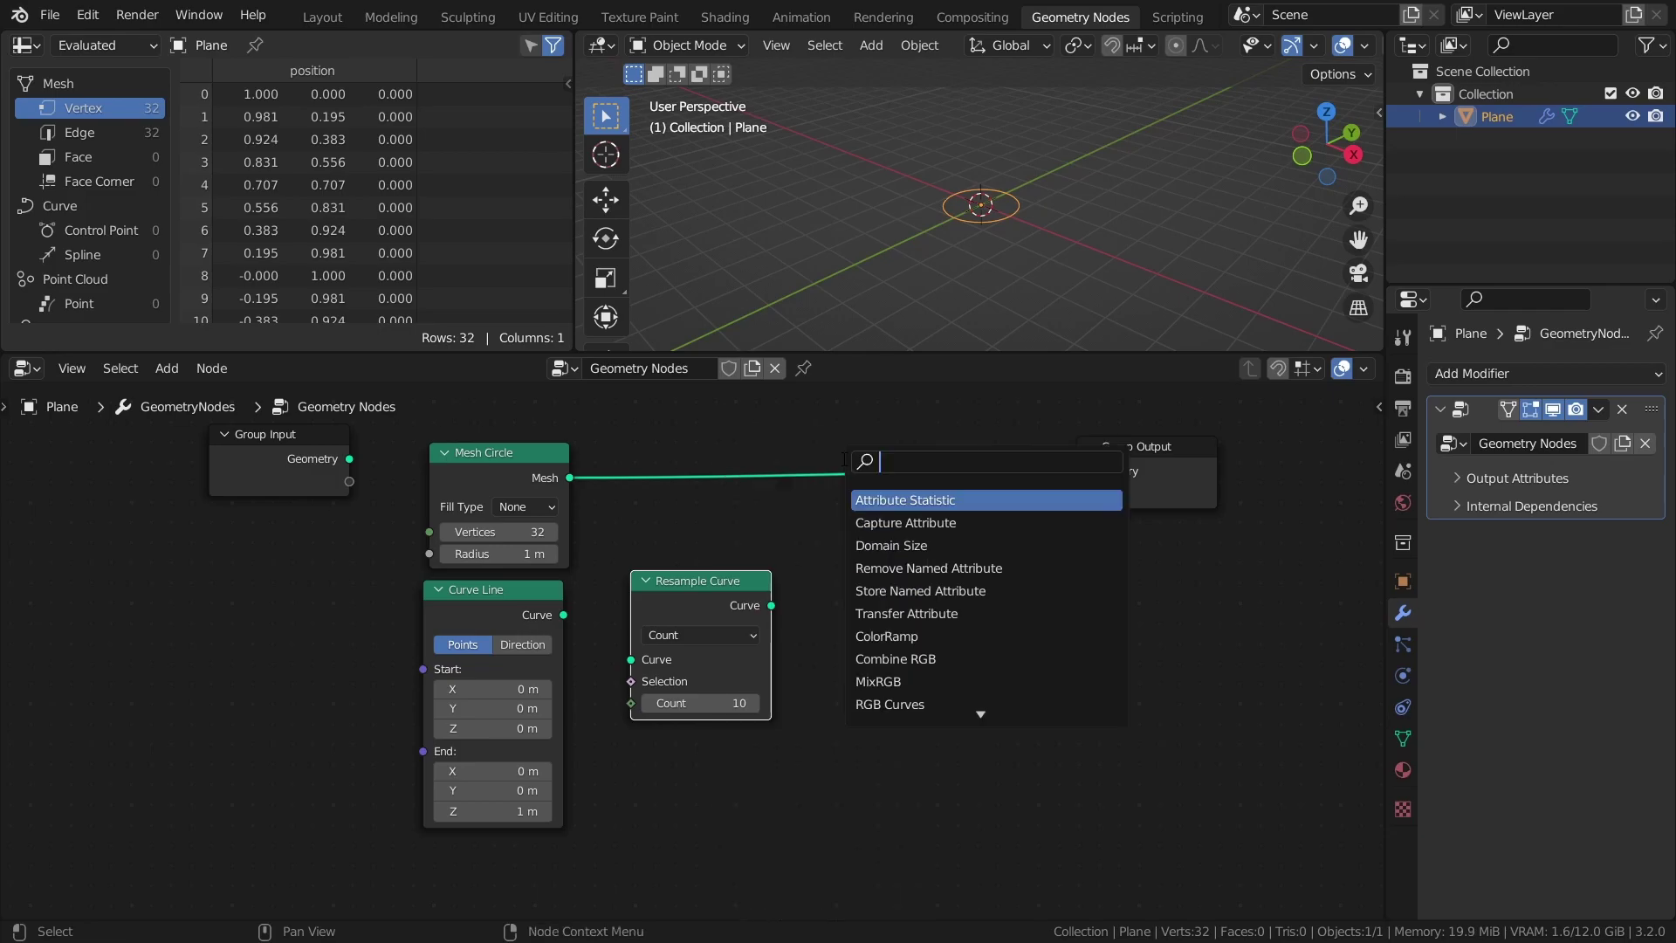
type("insa")
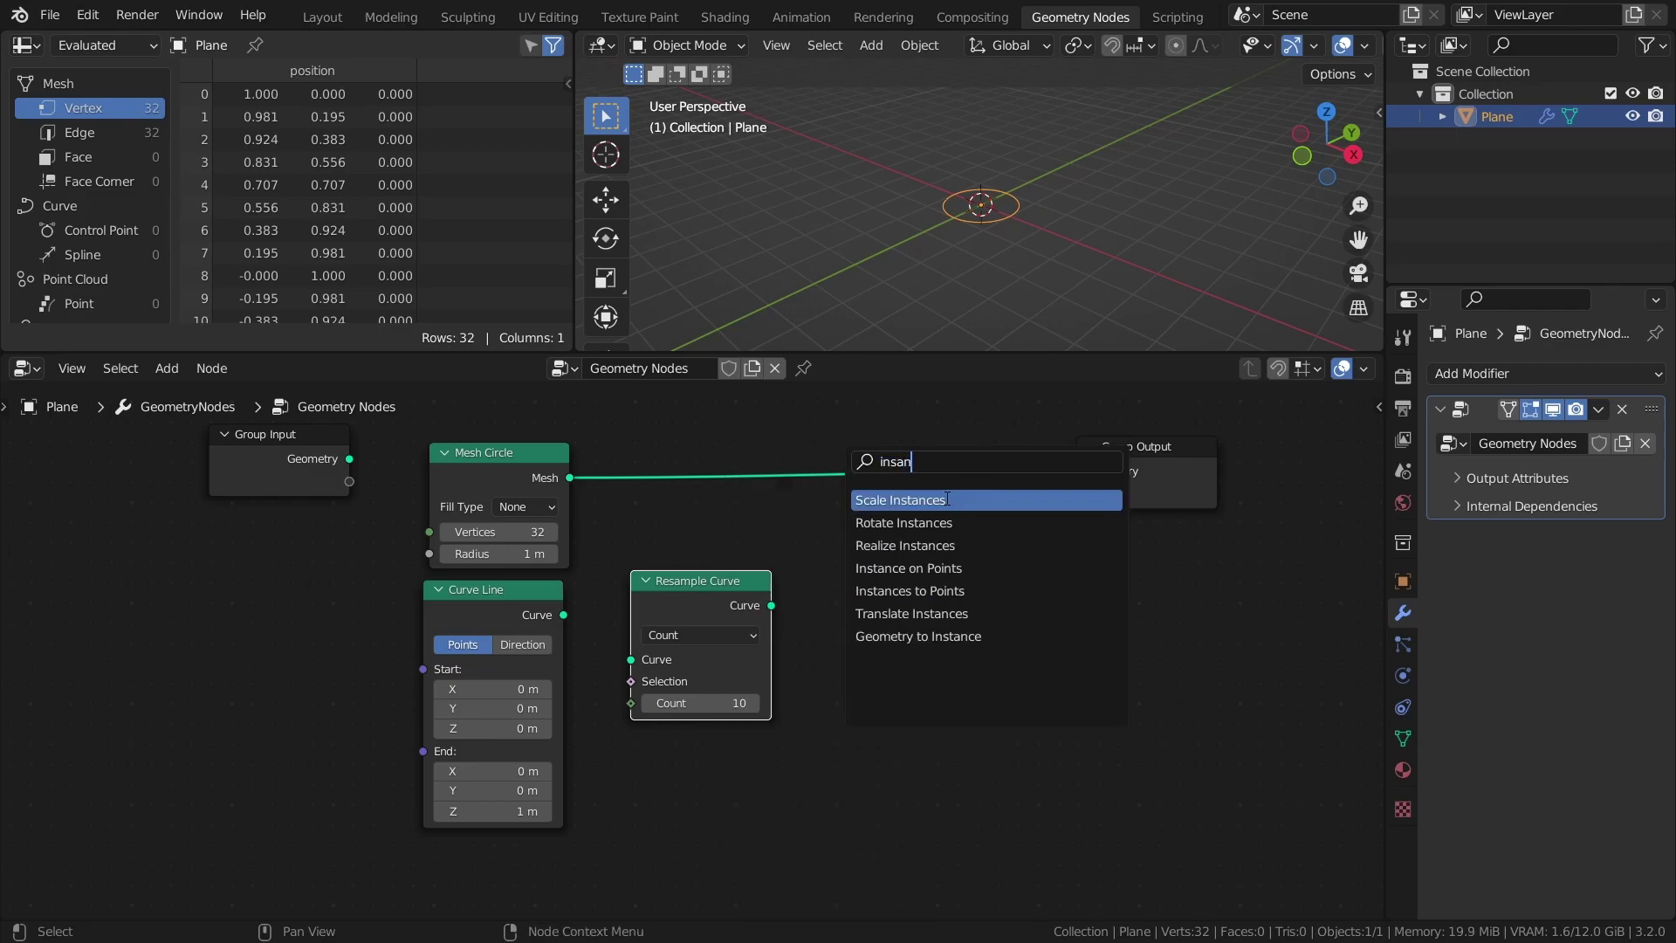
type("n")
key("Down")
key("Down")
key("Down")
key("Return")
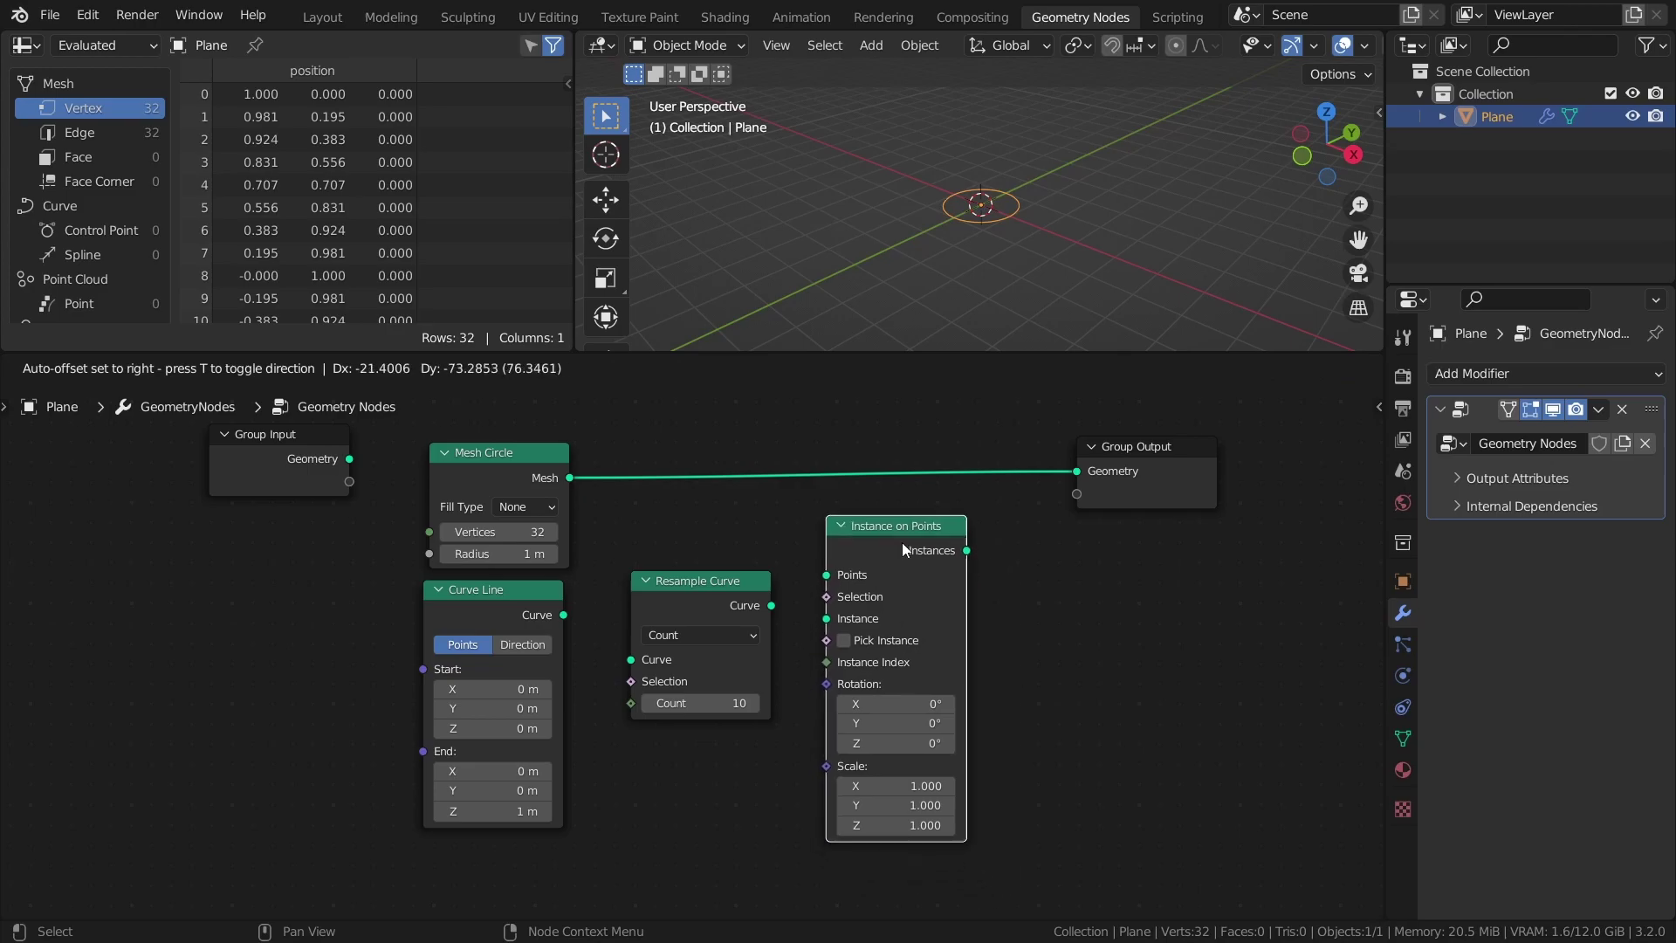
Place Instance on Points, save, and give Mesh Circle 64 vertices and 0.001 m radius.
left_click(1050, 542)
key("ctrl+s")
left_click(498, 532)
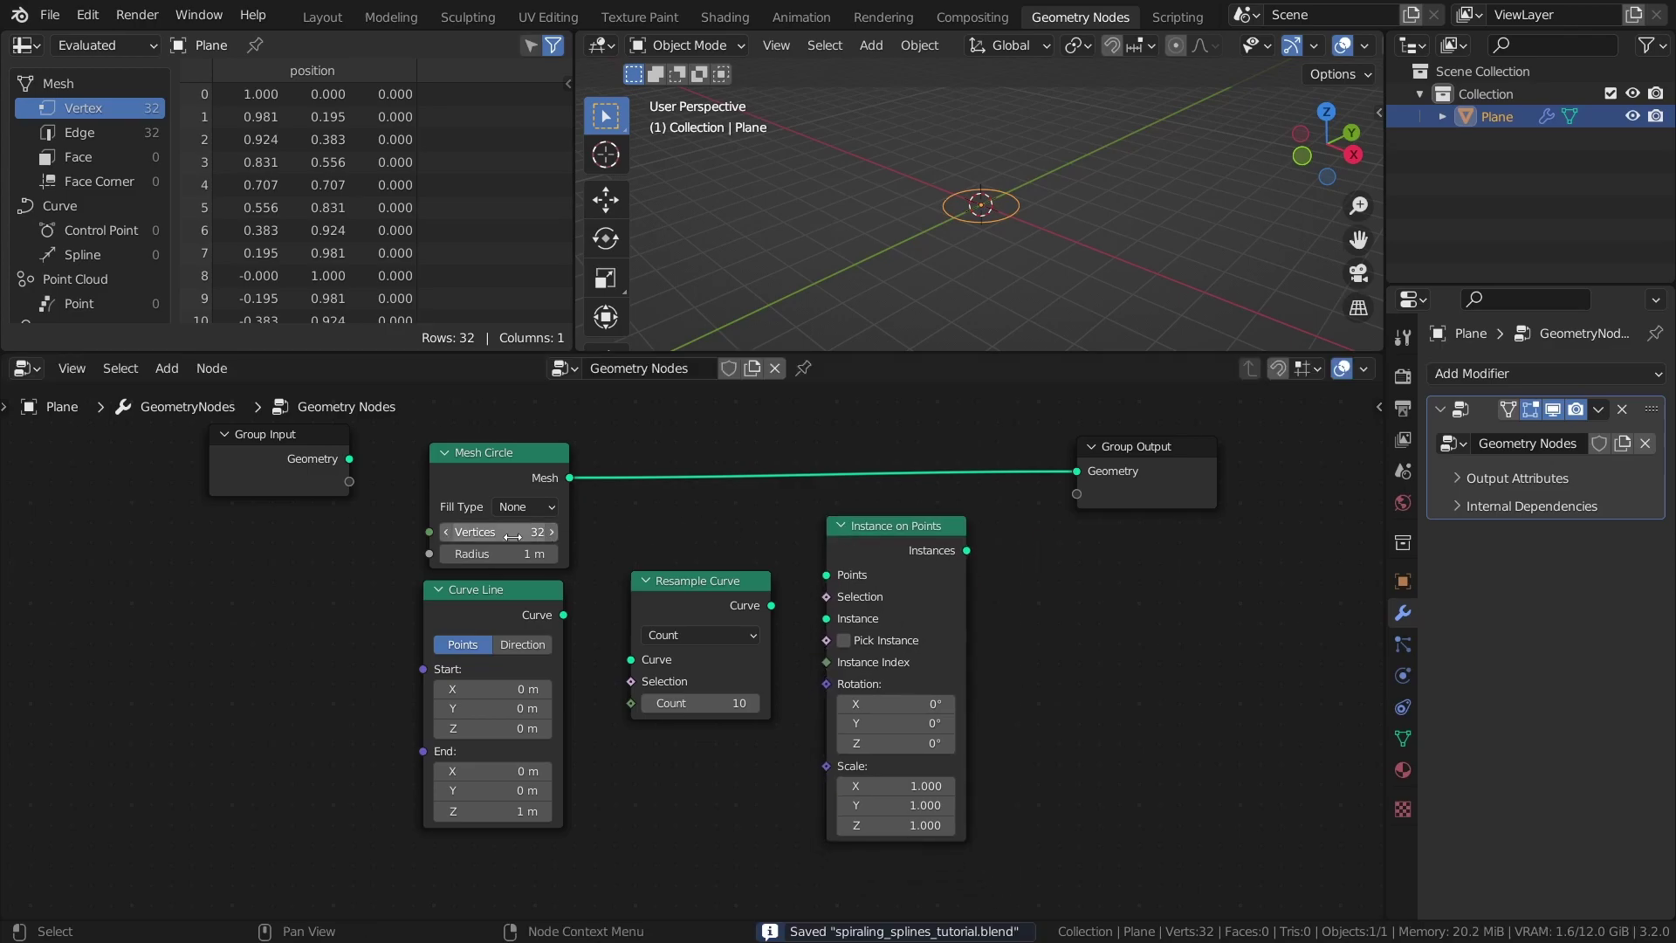
type("64")
key("Return")
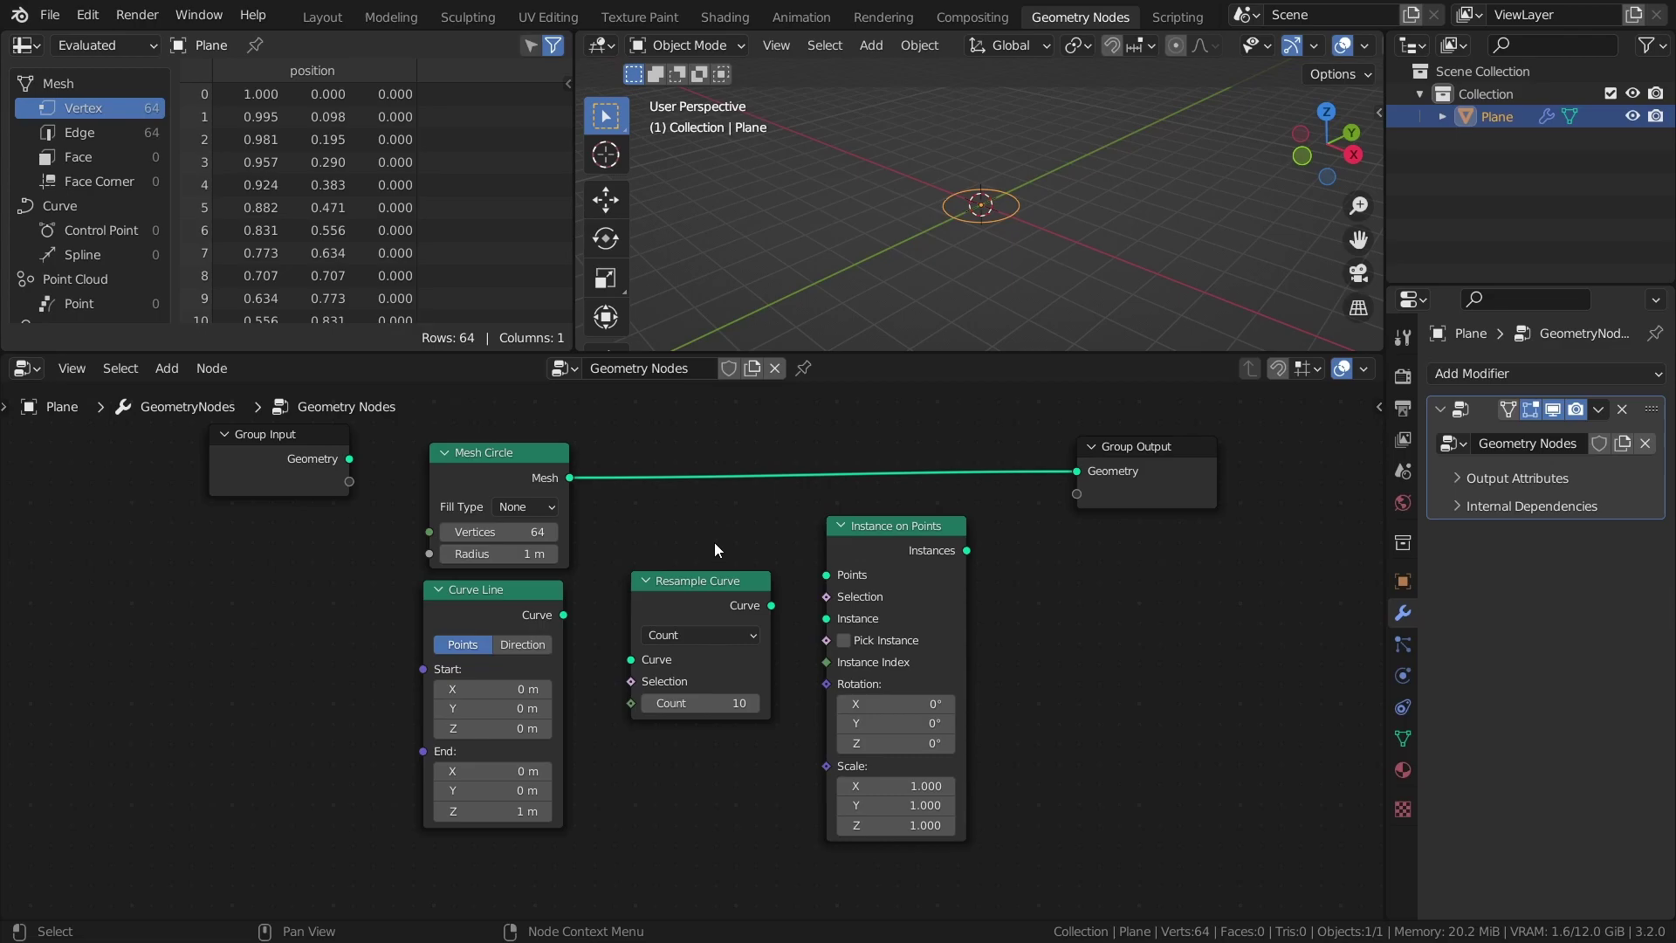
left_click(537, 554)
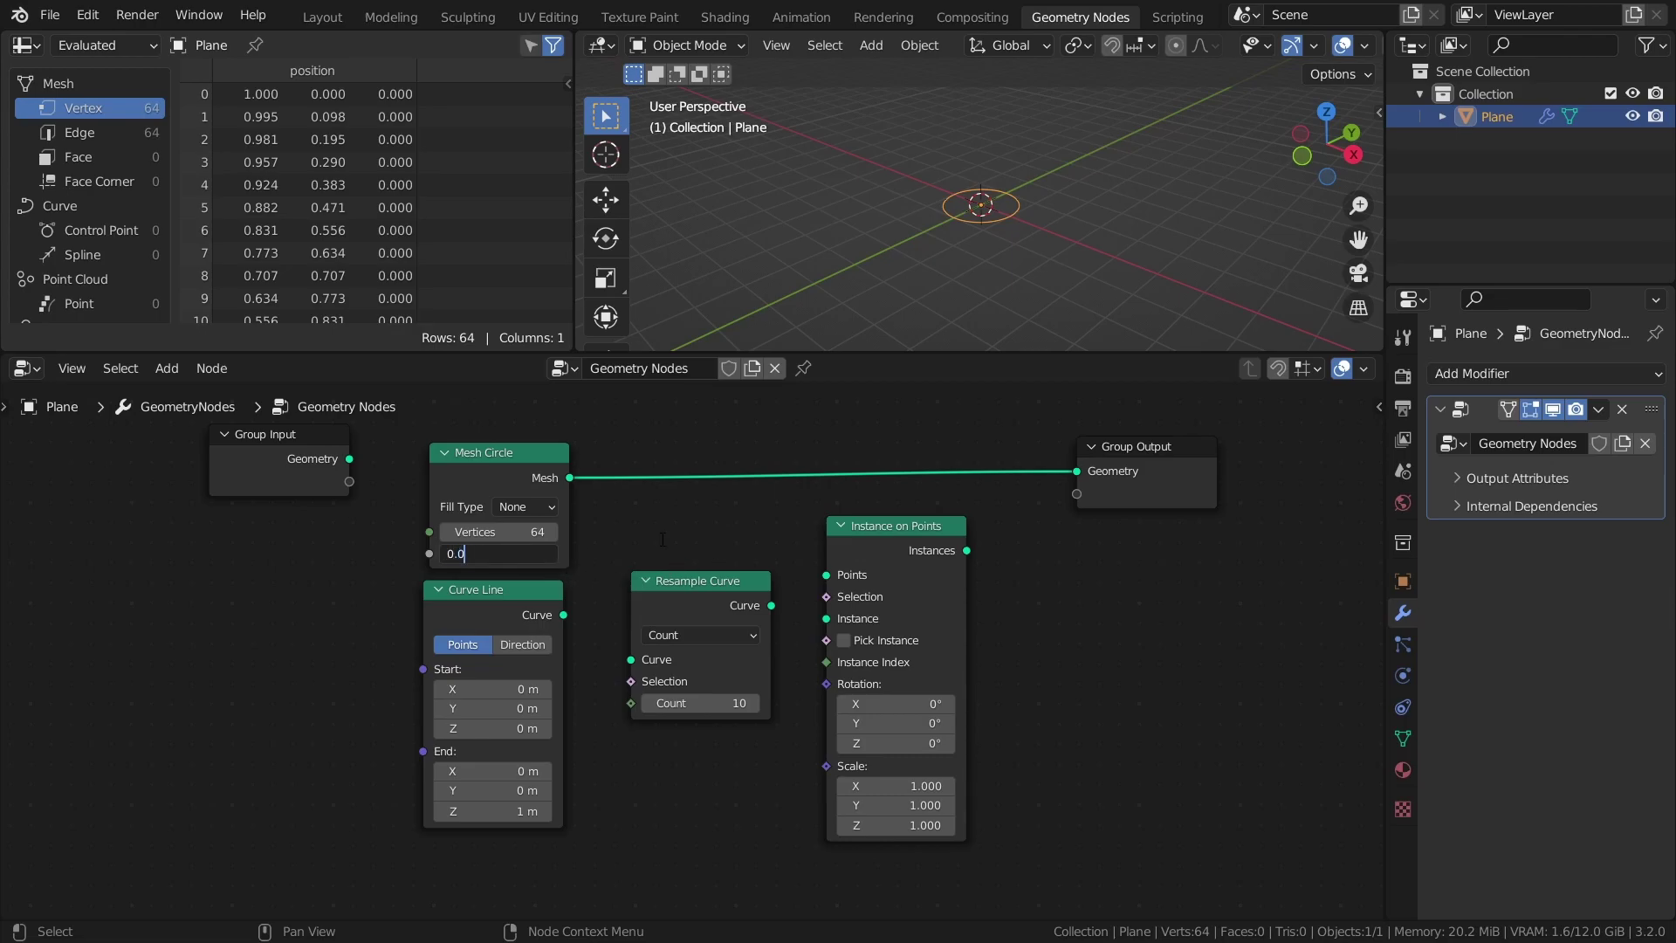
key("Return")
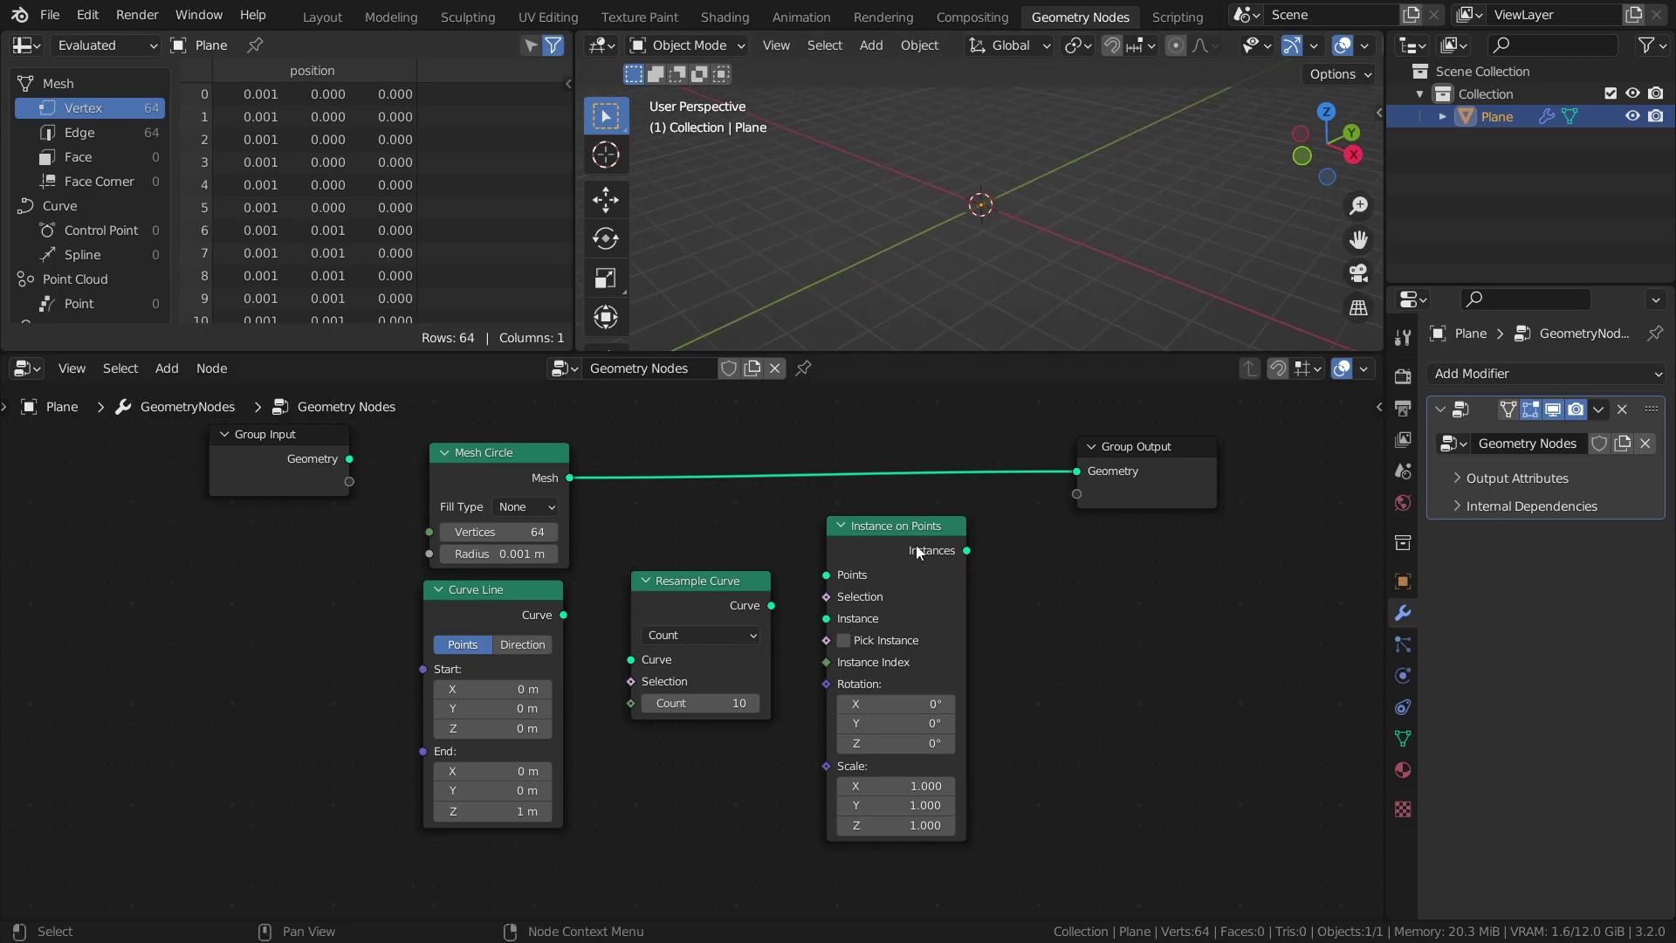
Insert Instance on Points before Group Output and set Curve Line Start Z 10, End Z 0.
left_click_drag(913, 550, 1085, 480)
middle_click_drag(589, 753, 631, 744)
left_click(542, 716)
type("10")
key("Return")
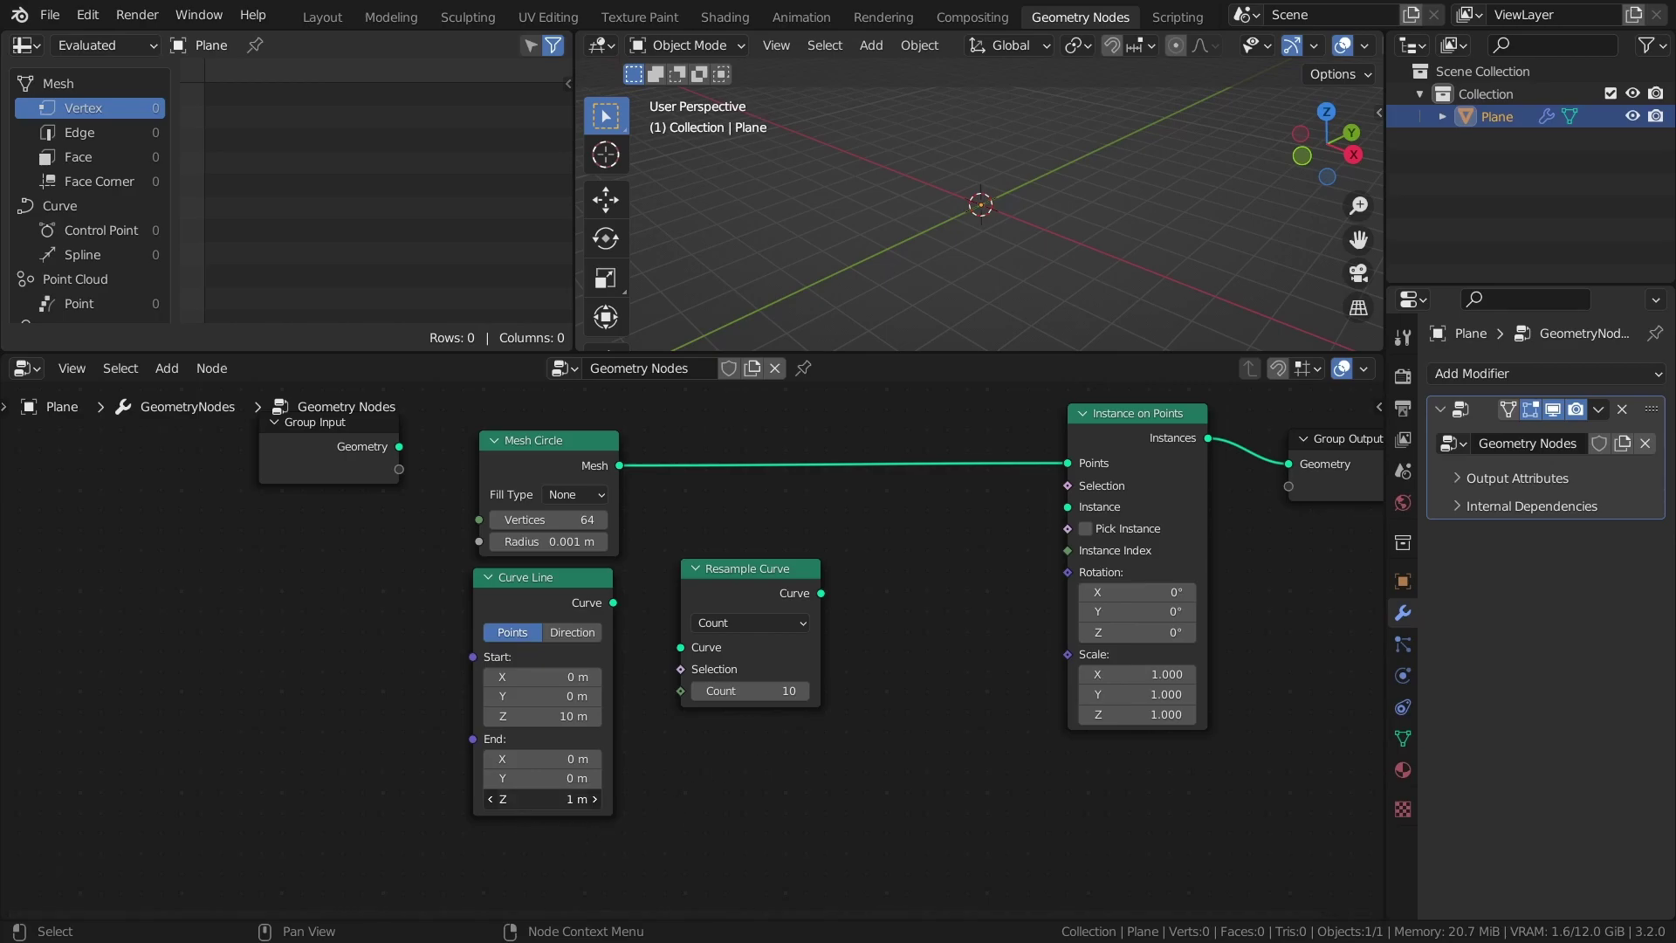
type("0")
key("Return")
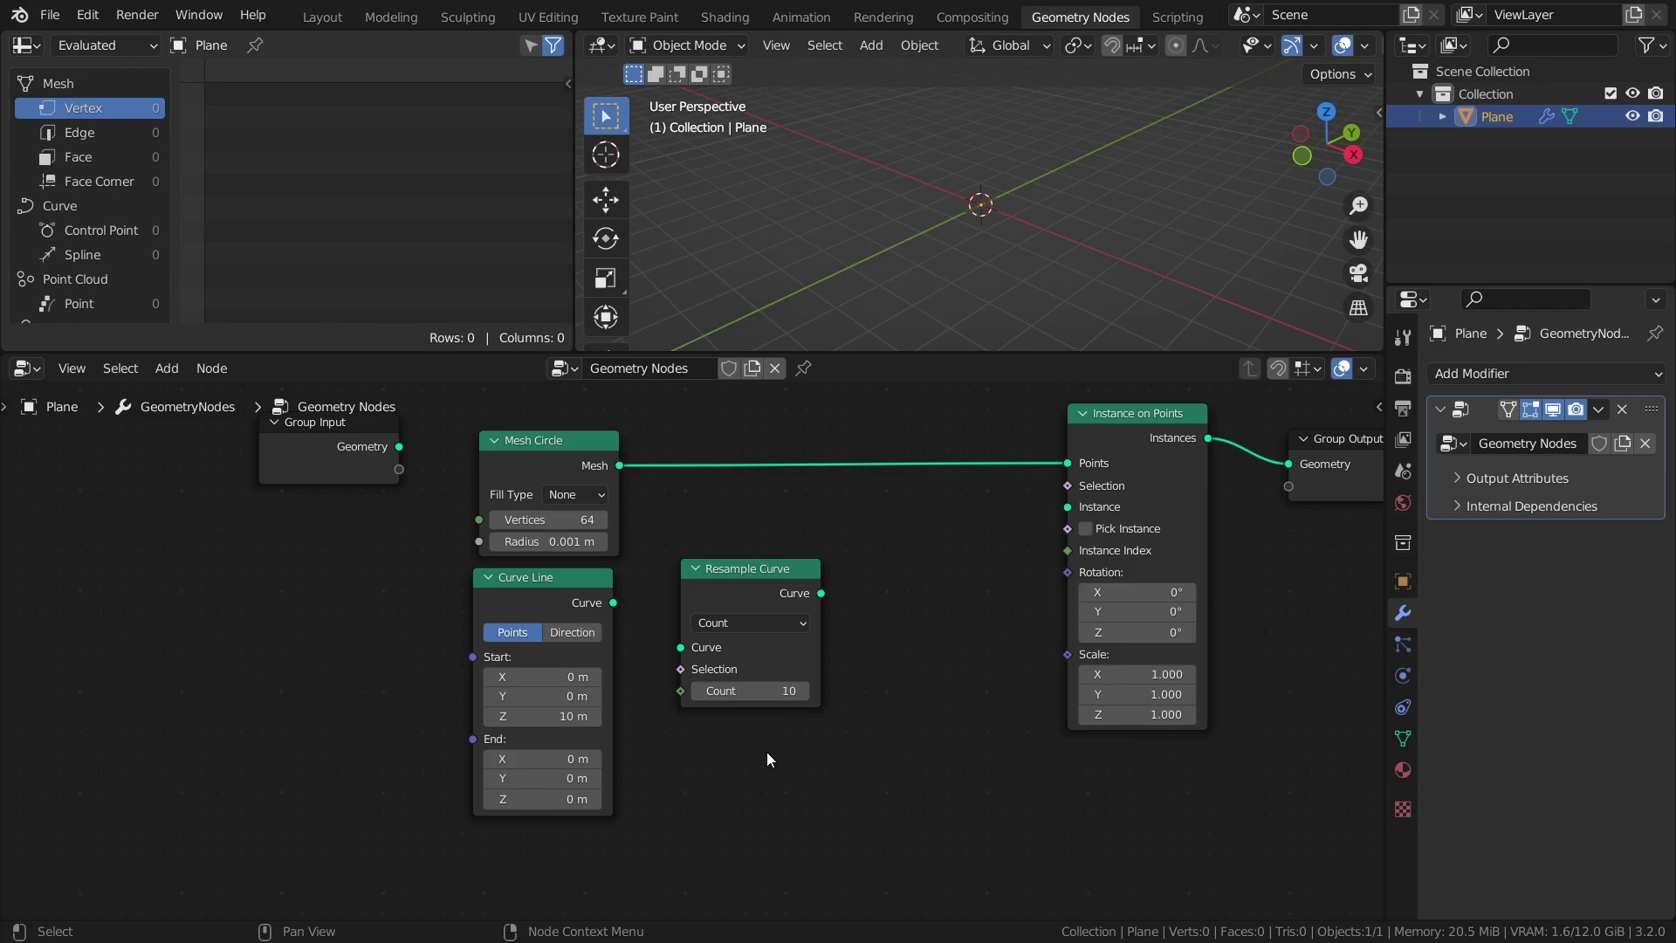
Route Curve Line through a 16-count Resample Curve into the Instance input, then save.
left_click_drag(604, 603, 680, 646)
left_click_drag(744, 582, 742, 575)
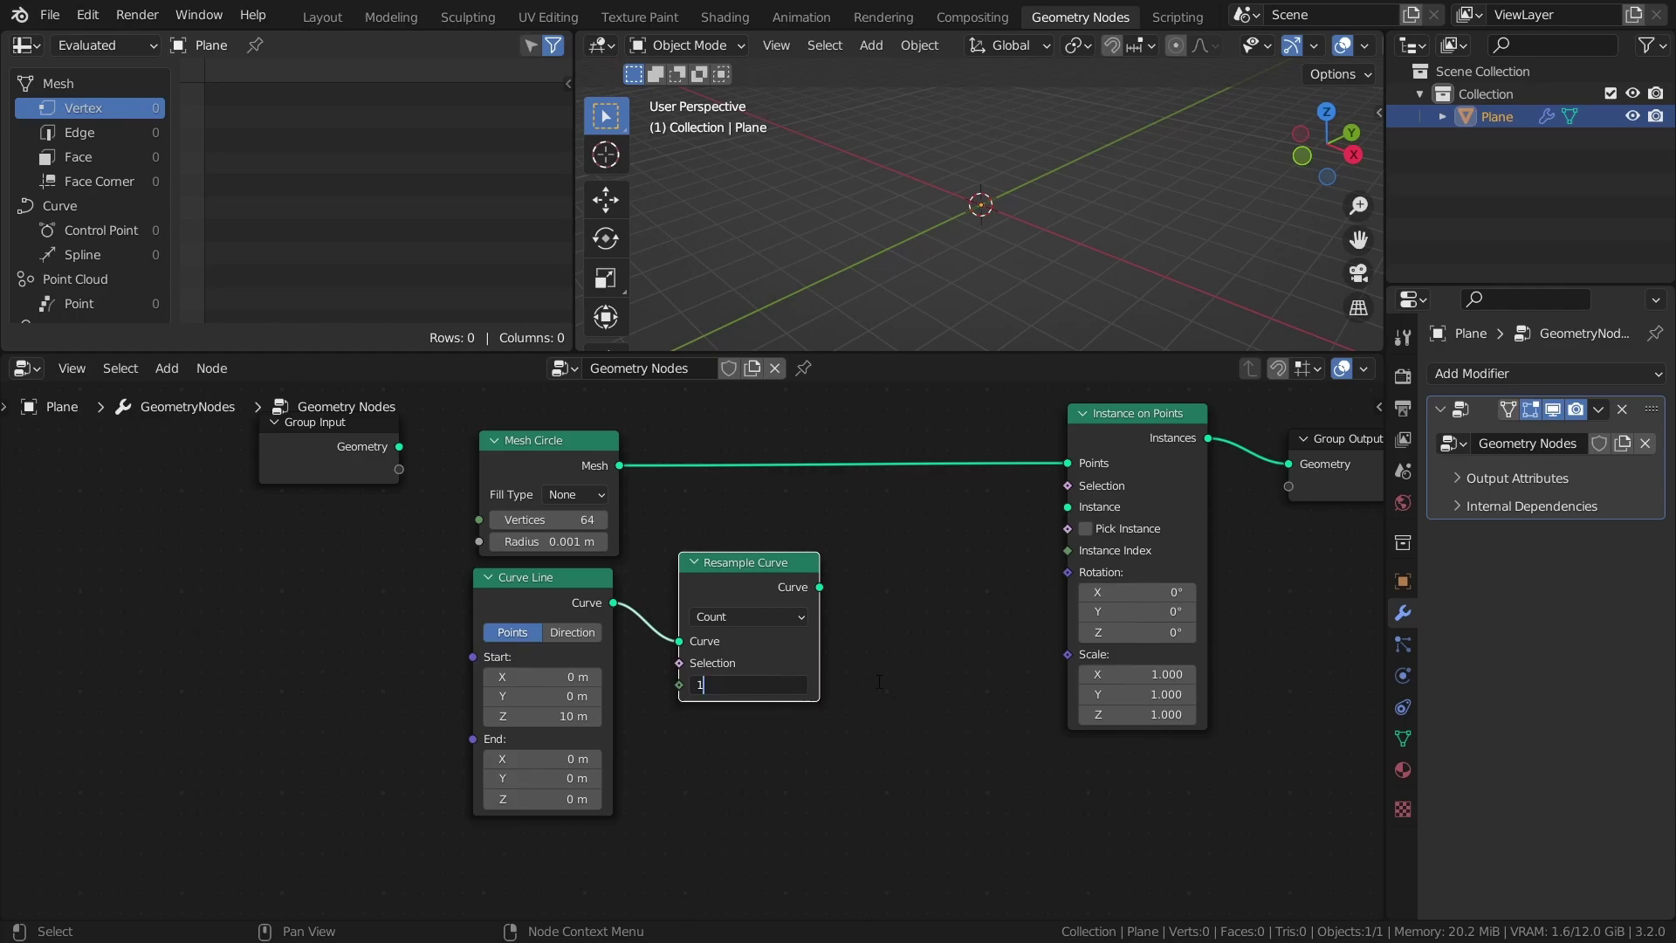
key("Return")
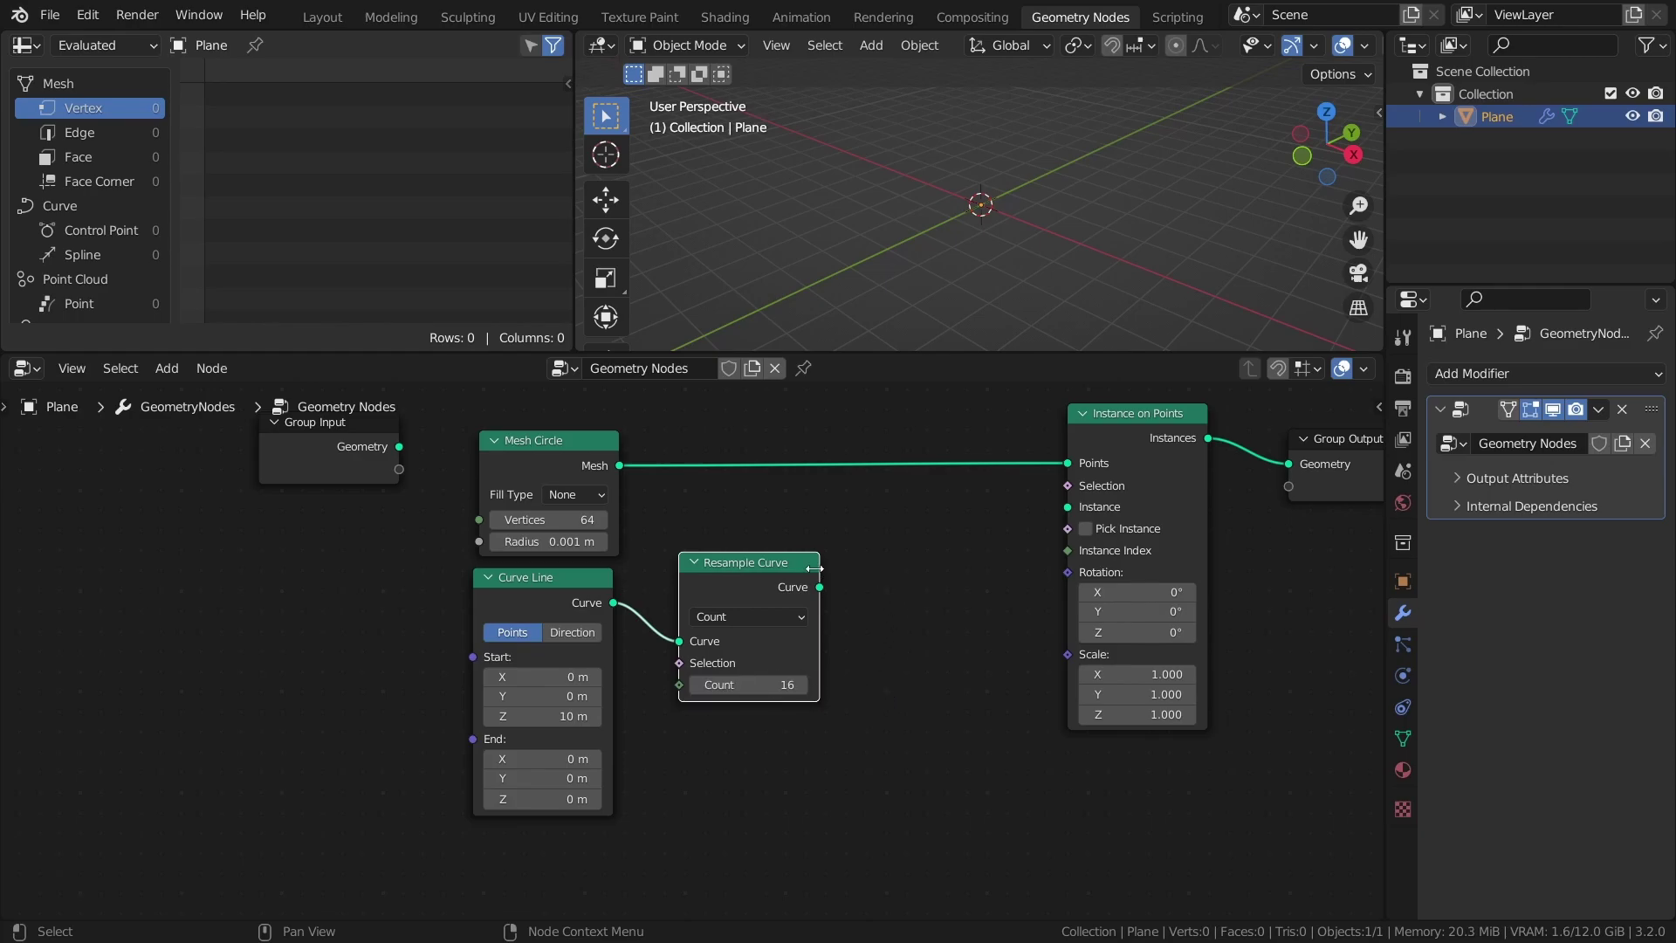
left_click_drag(821, 590, 1069, 508)
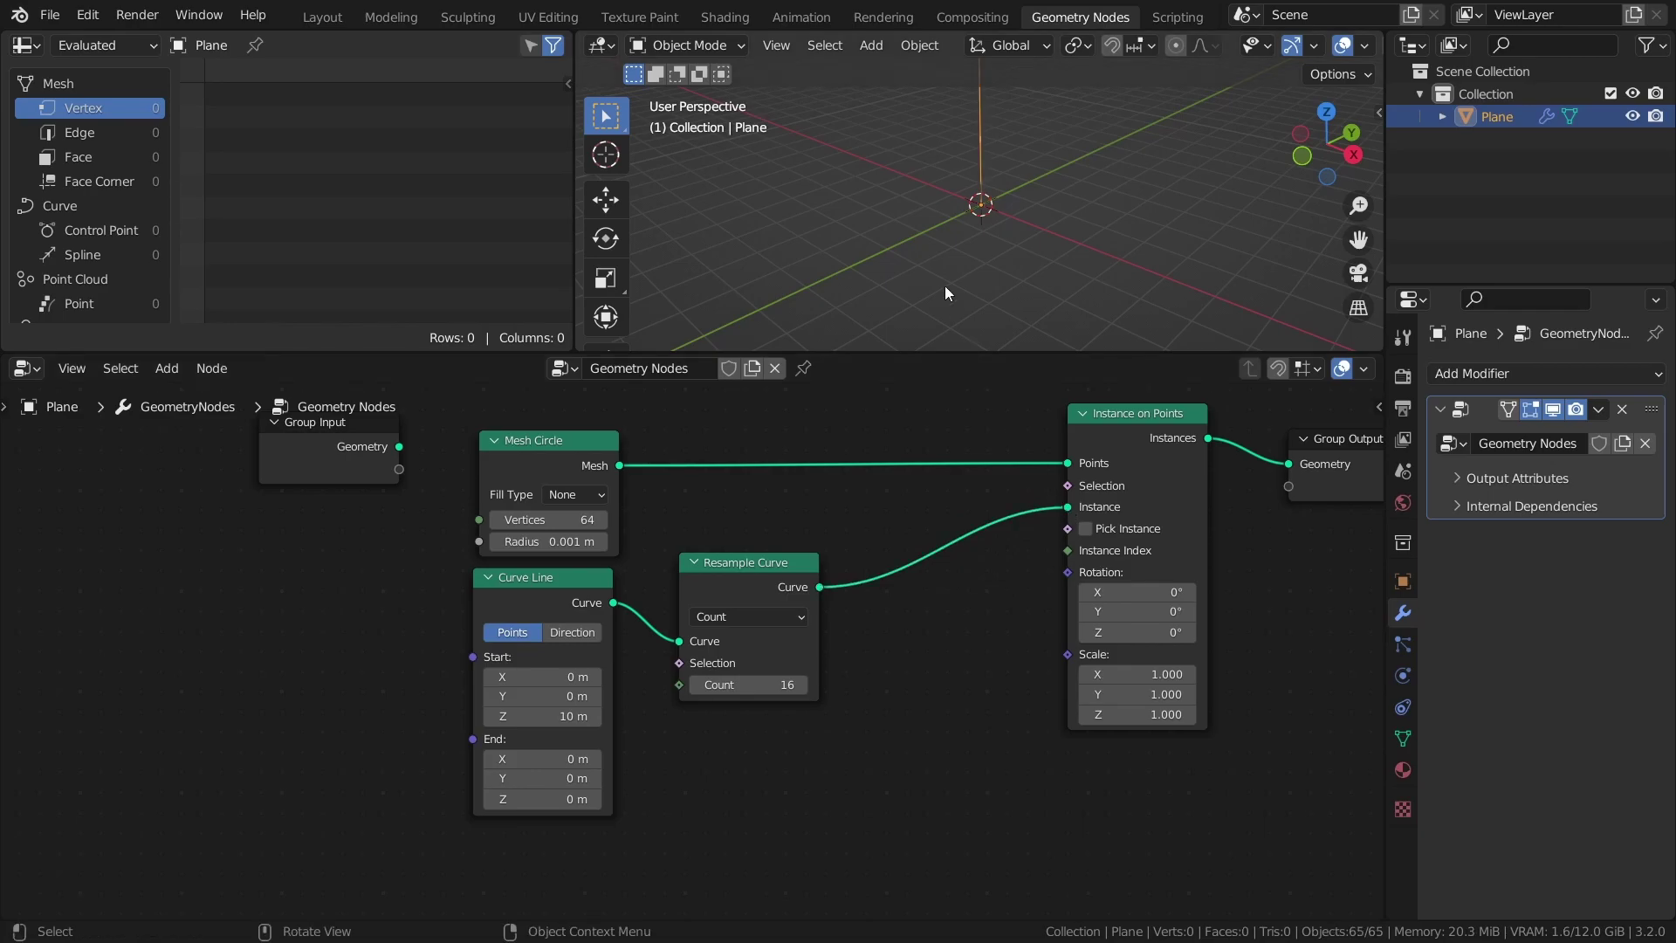
middle_click_drag(943, 271, 1006, 264)
key("ctrl+s")
key("Home")
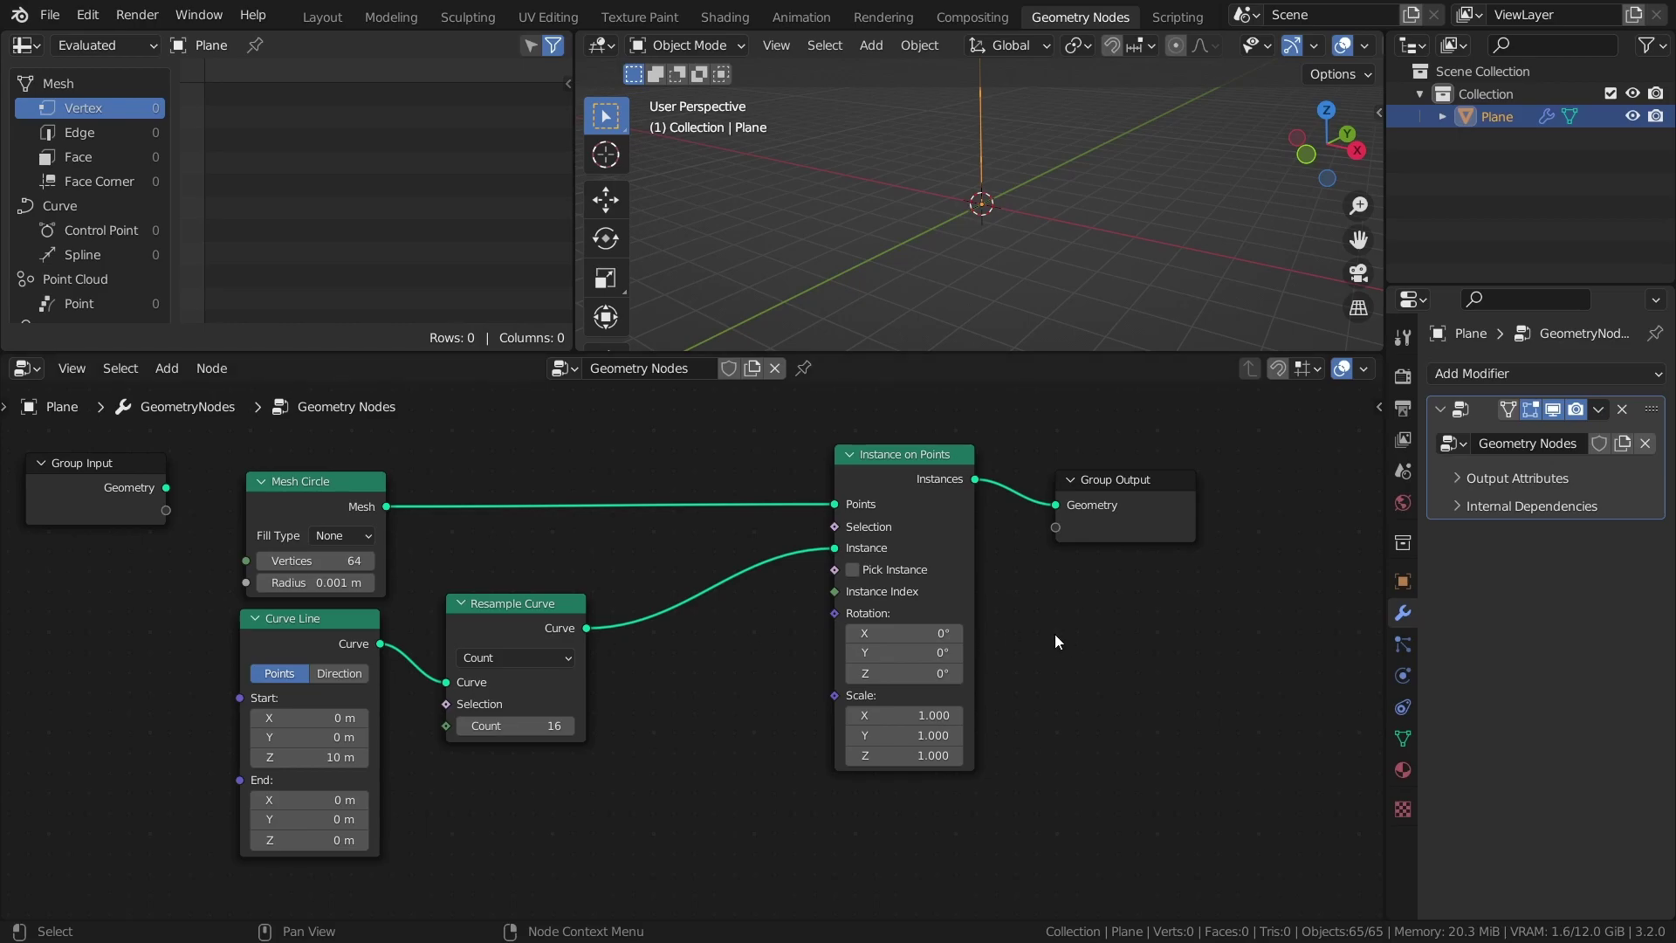
Add a Position node below Resample Curve.
scroll(873, 611, "down", 3)
key("shift+a")
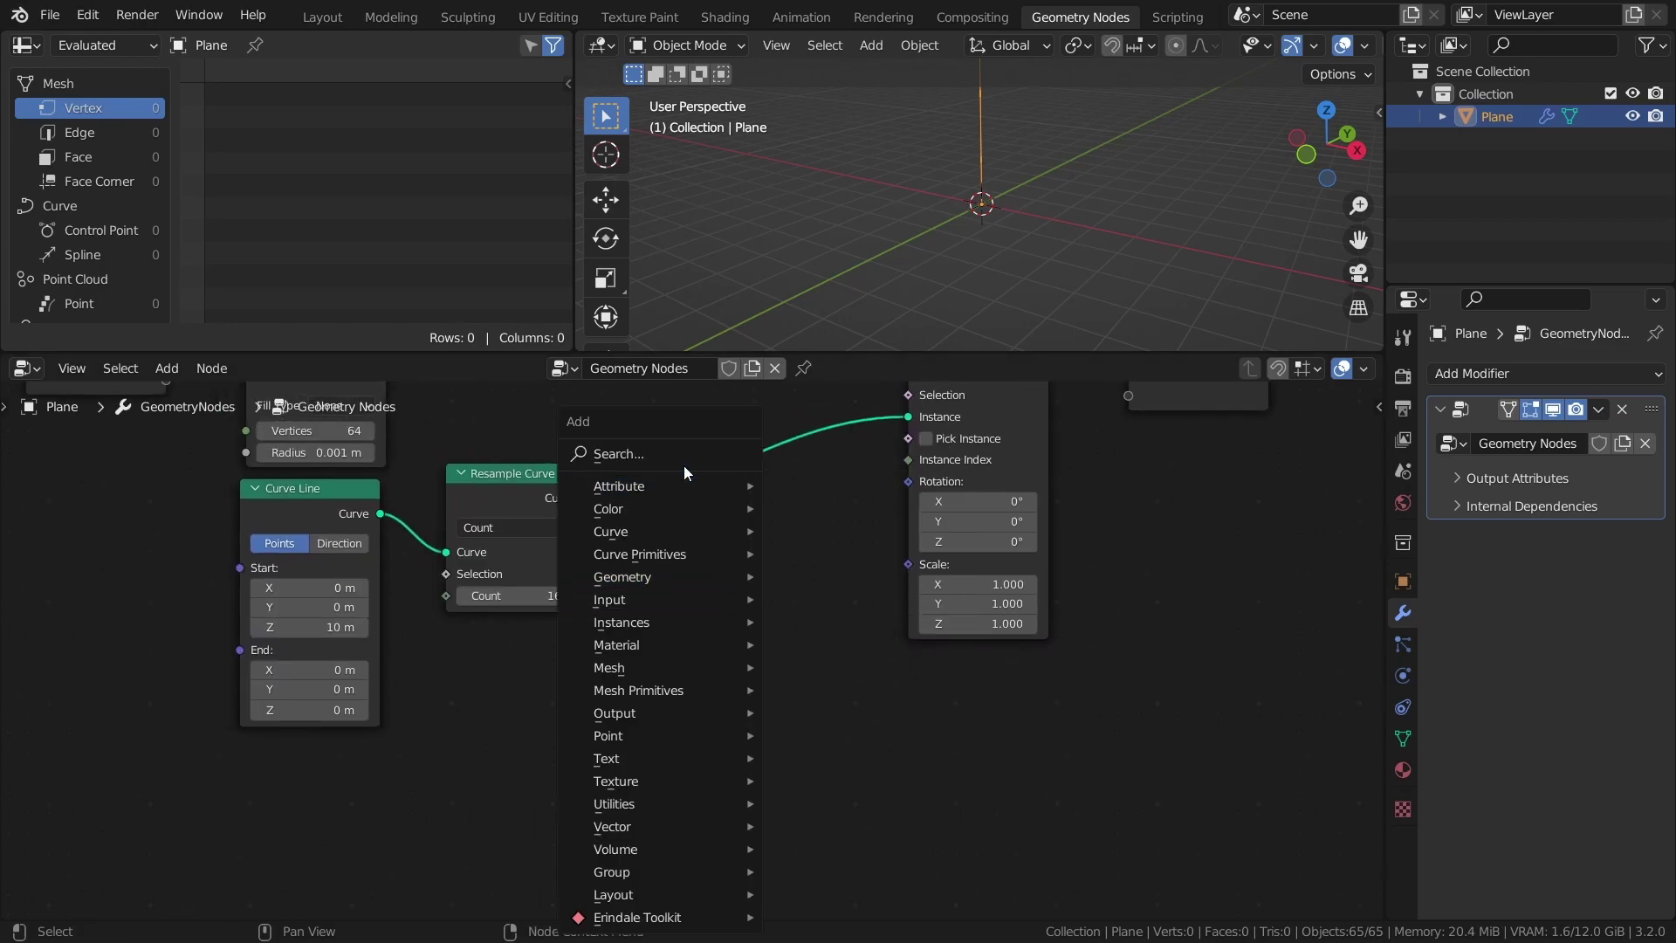
type("pos")
key("Return")
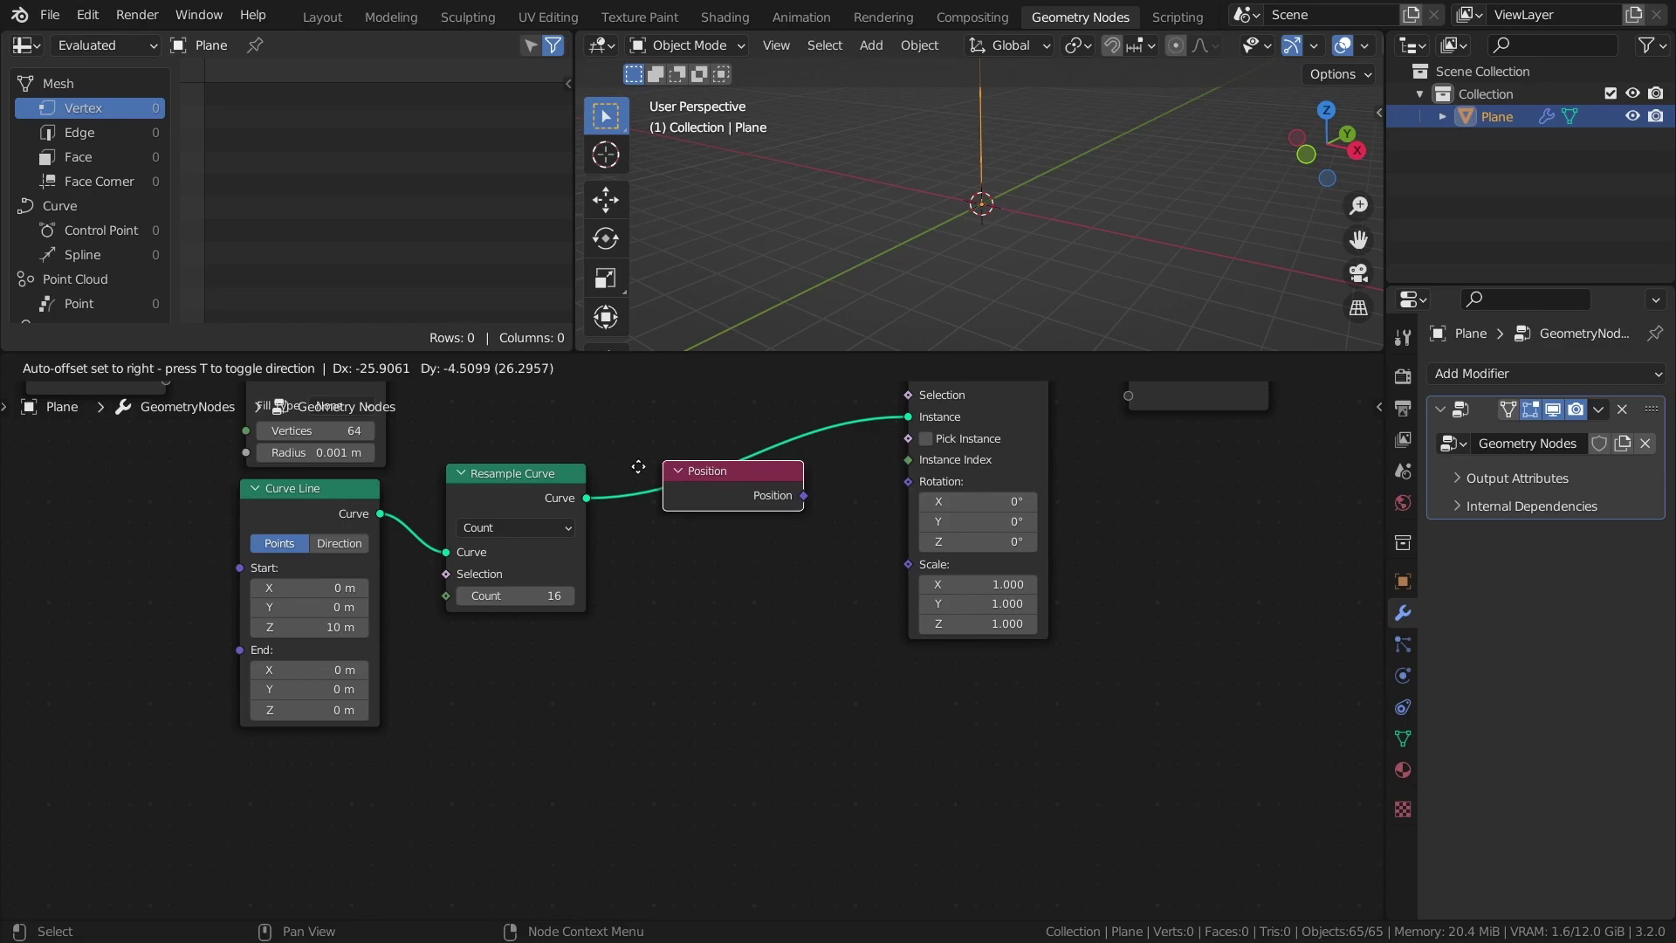
left_click(422, 638)
middle_click_drag(818, 587, 826, 678)
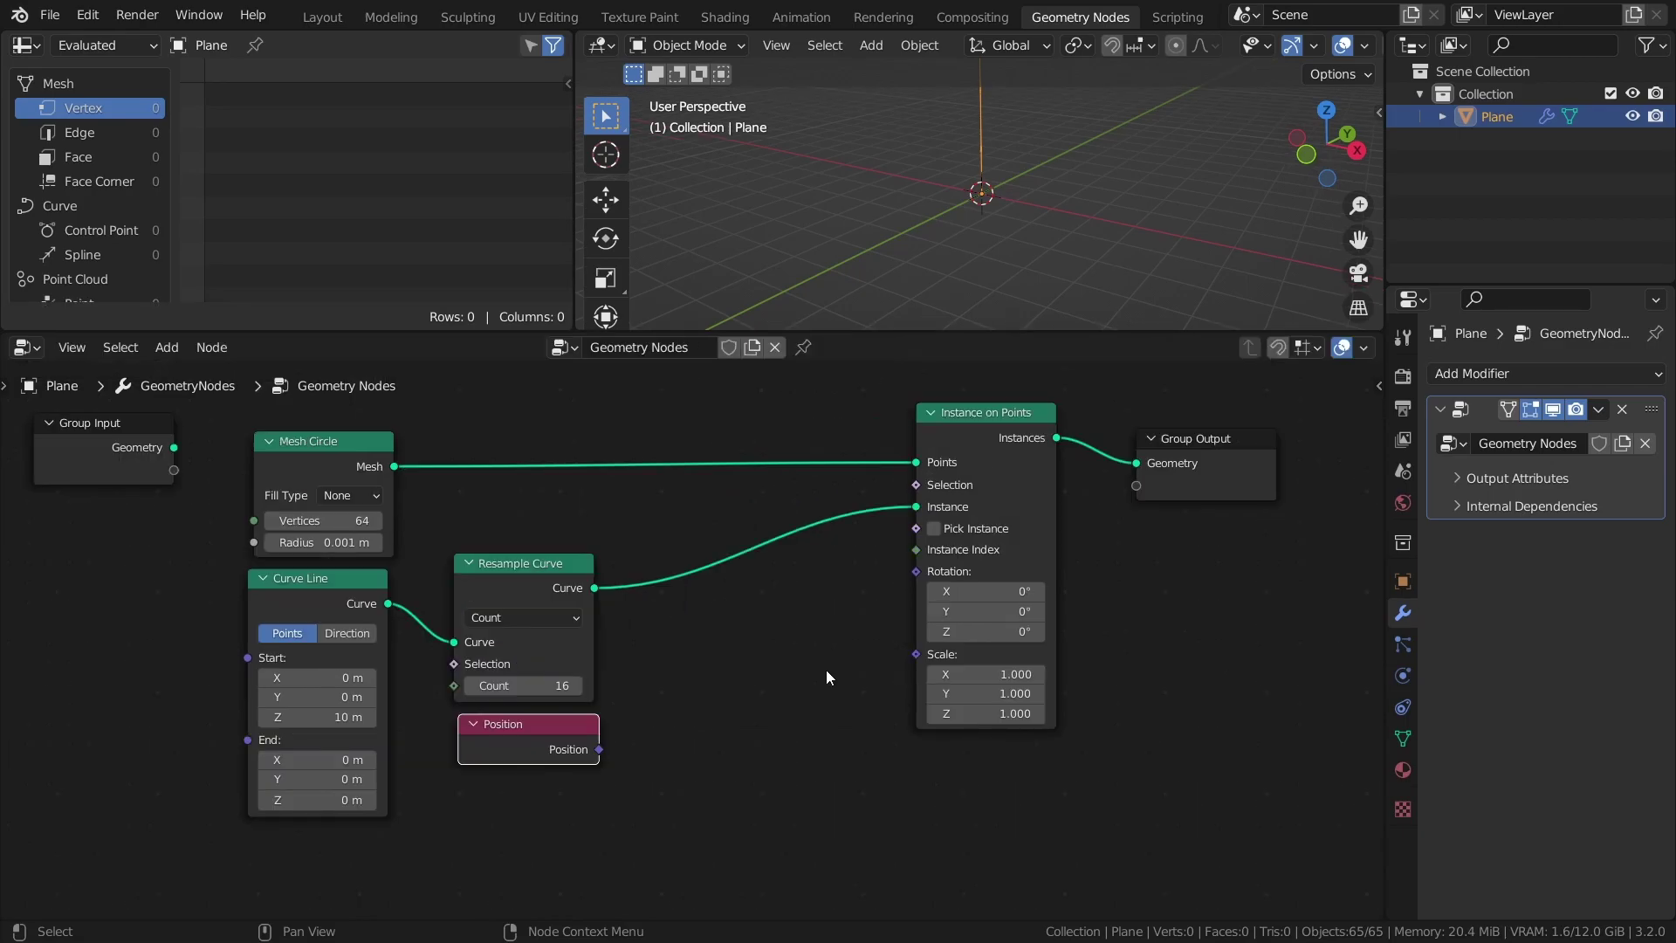
Feed Position into an Align Euler to Vector node whose Rotation drives Instance on Points.
key("shift+a")
type("alig")
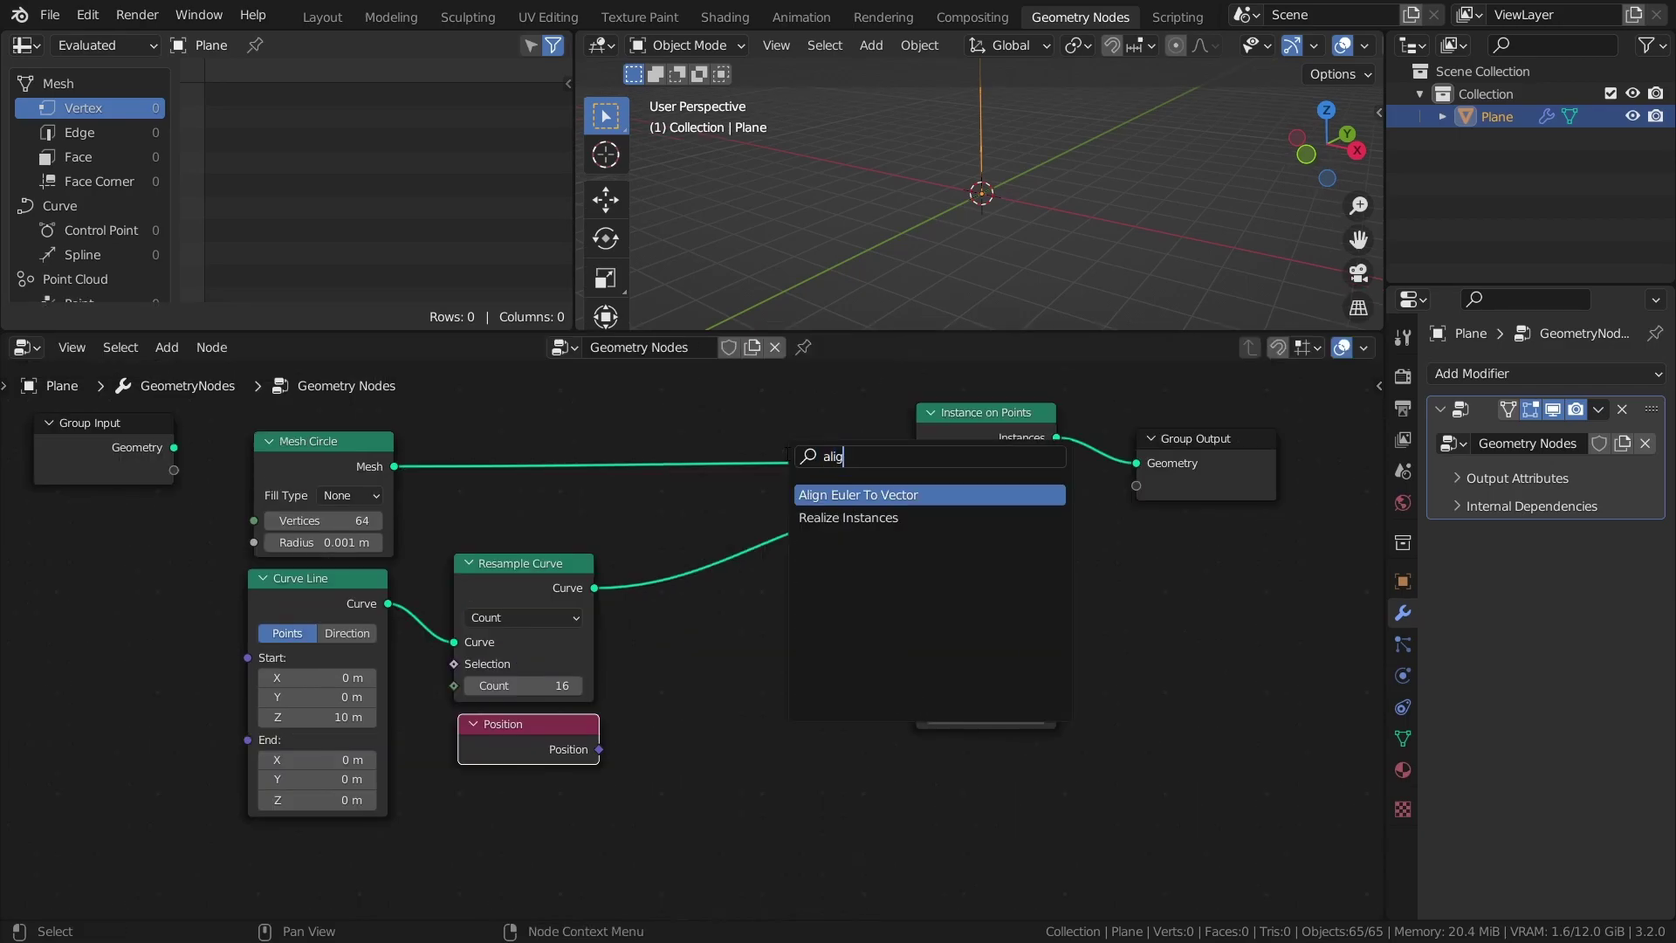
key("Return")
left_click(783, 626)
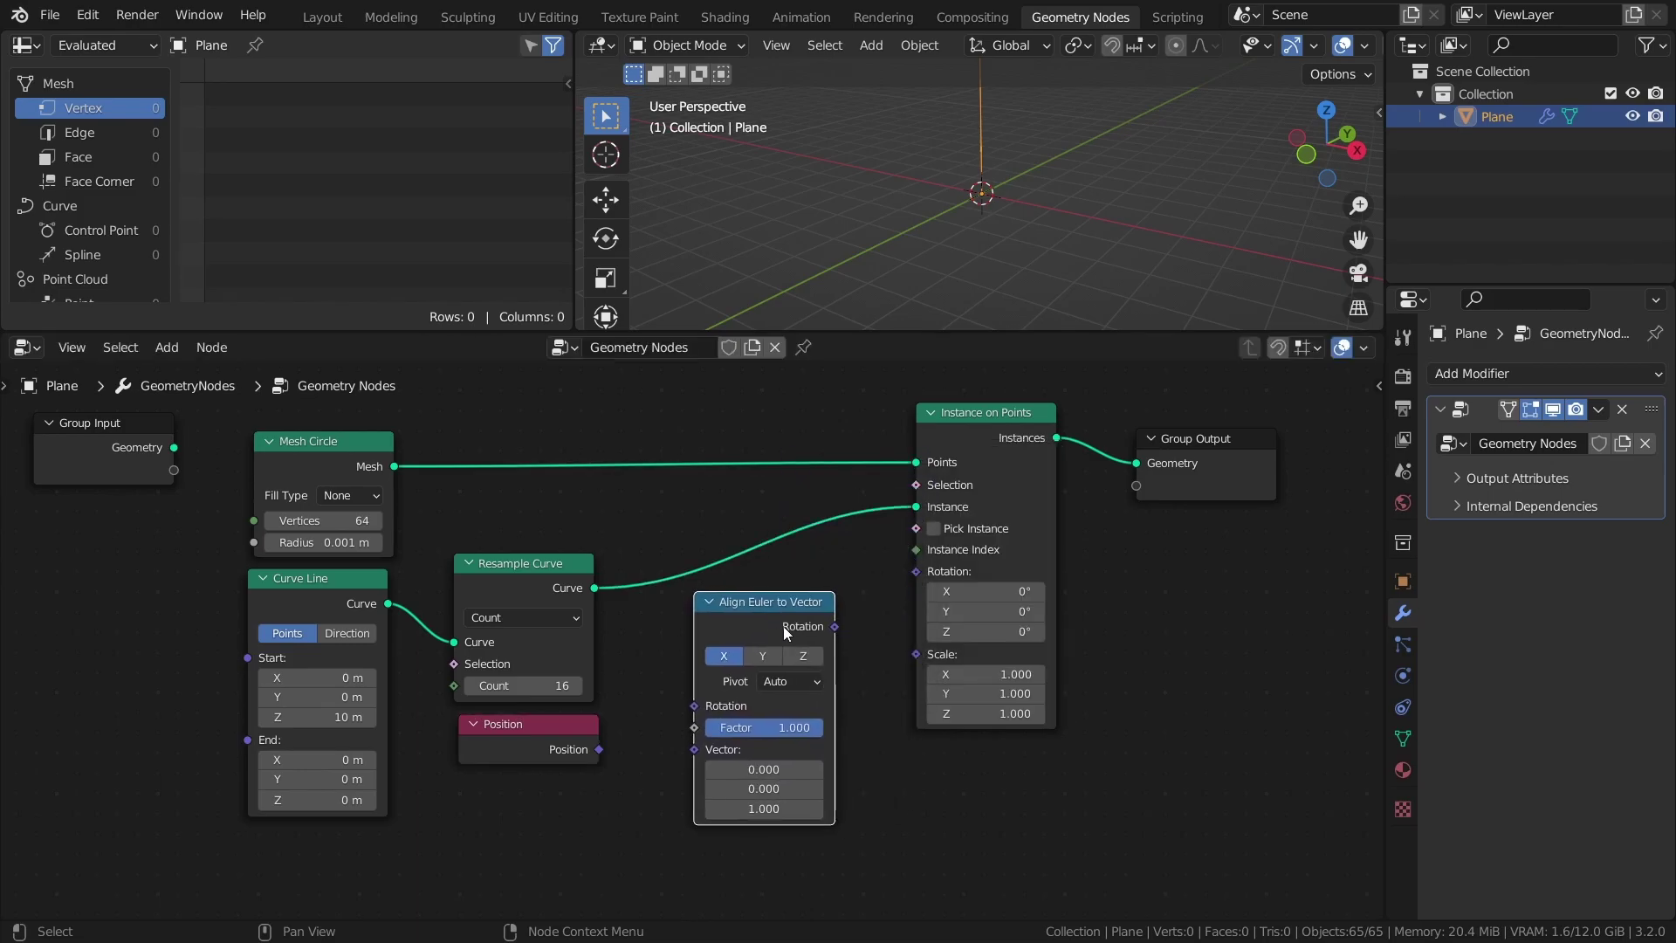
left_click_drag(599, 749, 701, 749)
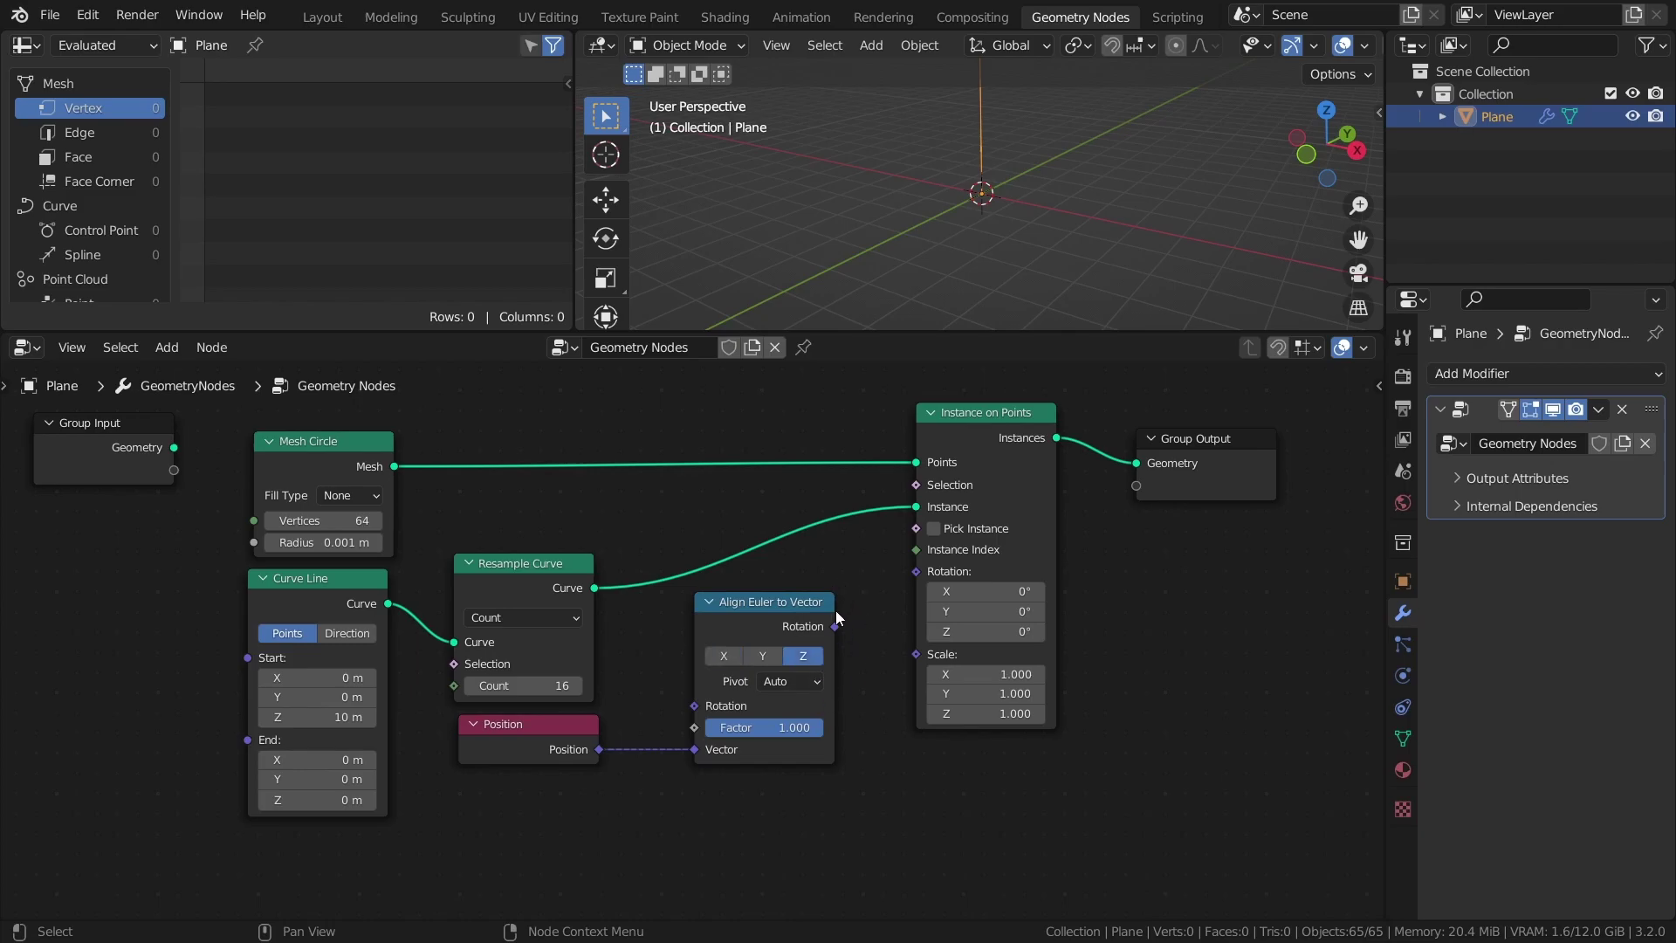
left_click_drag(836, 626, 918, 572)
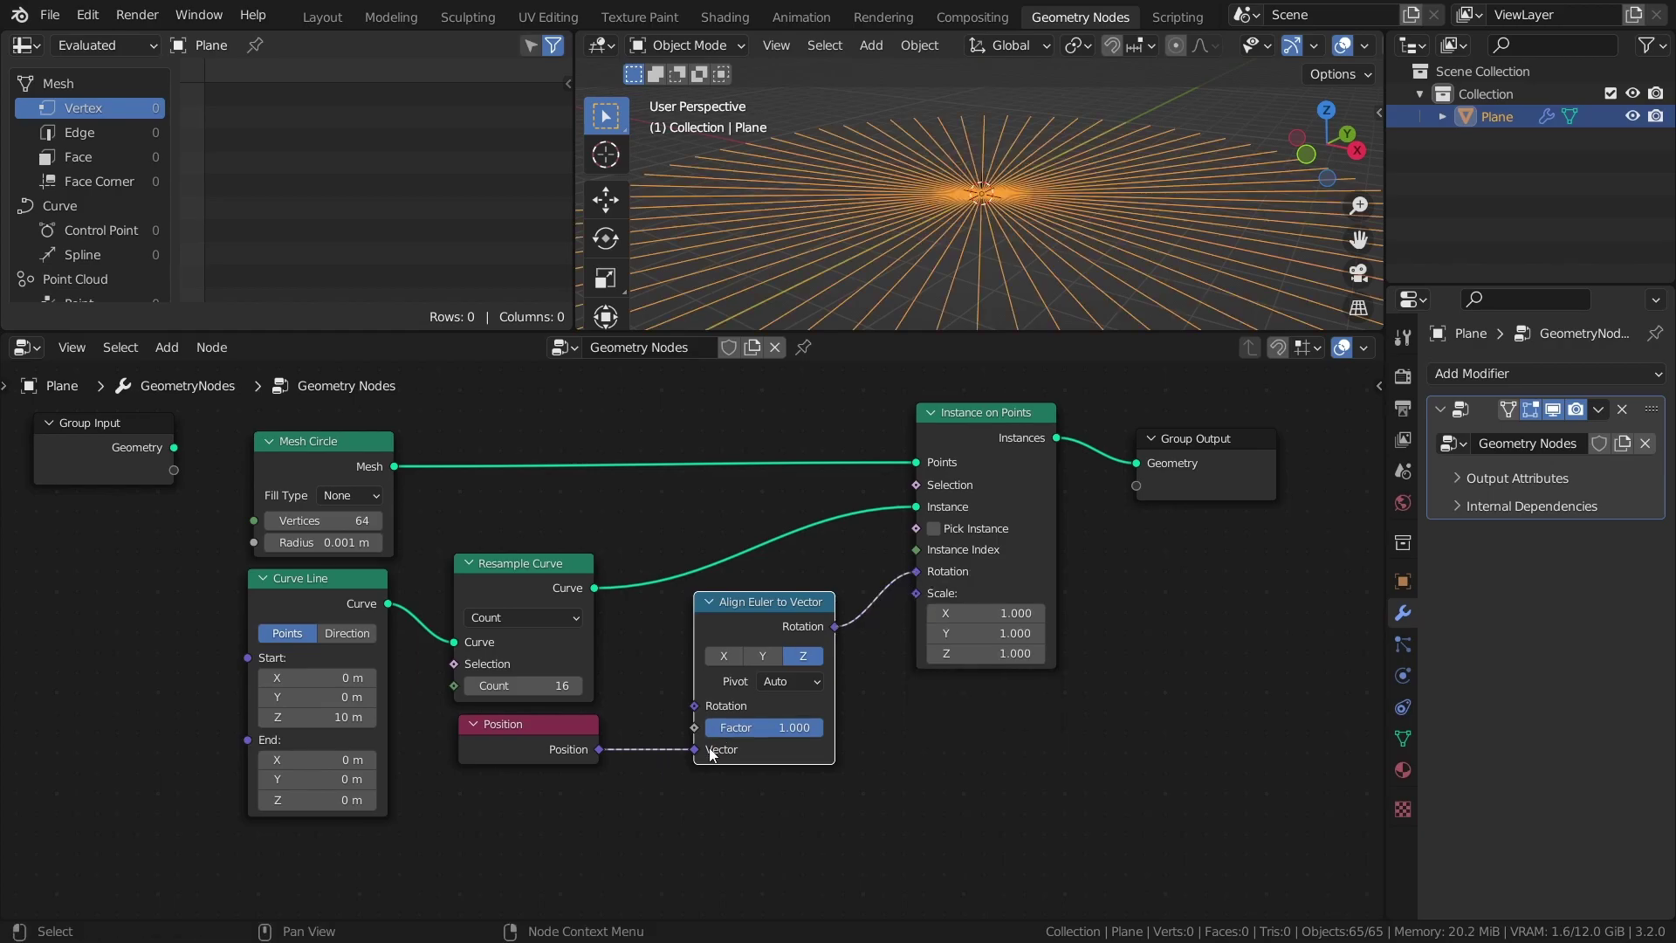
mouse_move(710, 755)
left_mouse_down()
mouse_move(656, 762)
mouse_move(714, 749)
left_mouse_up()
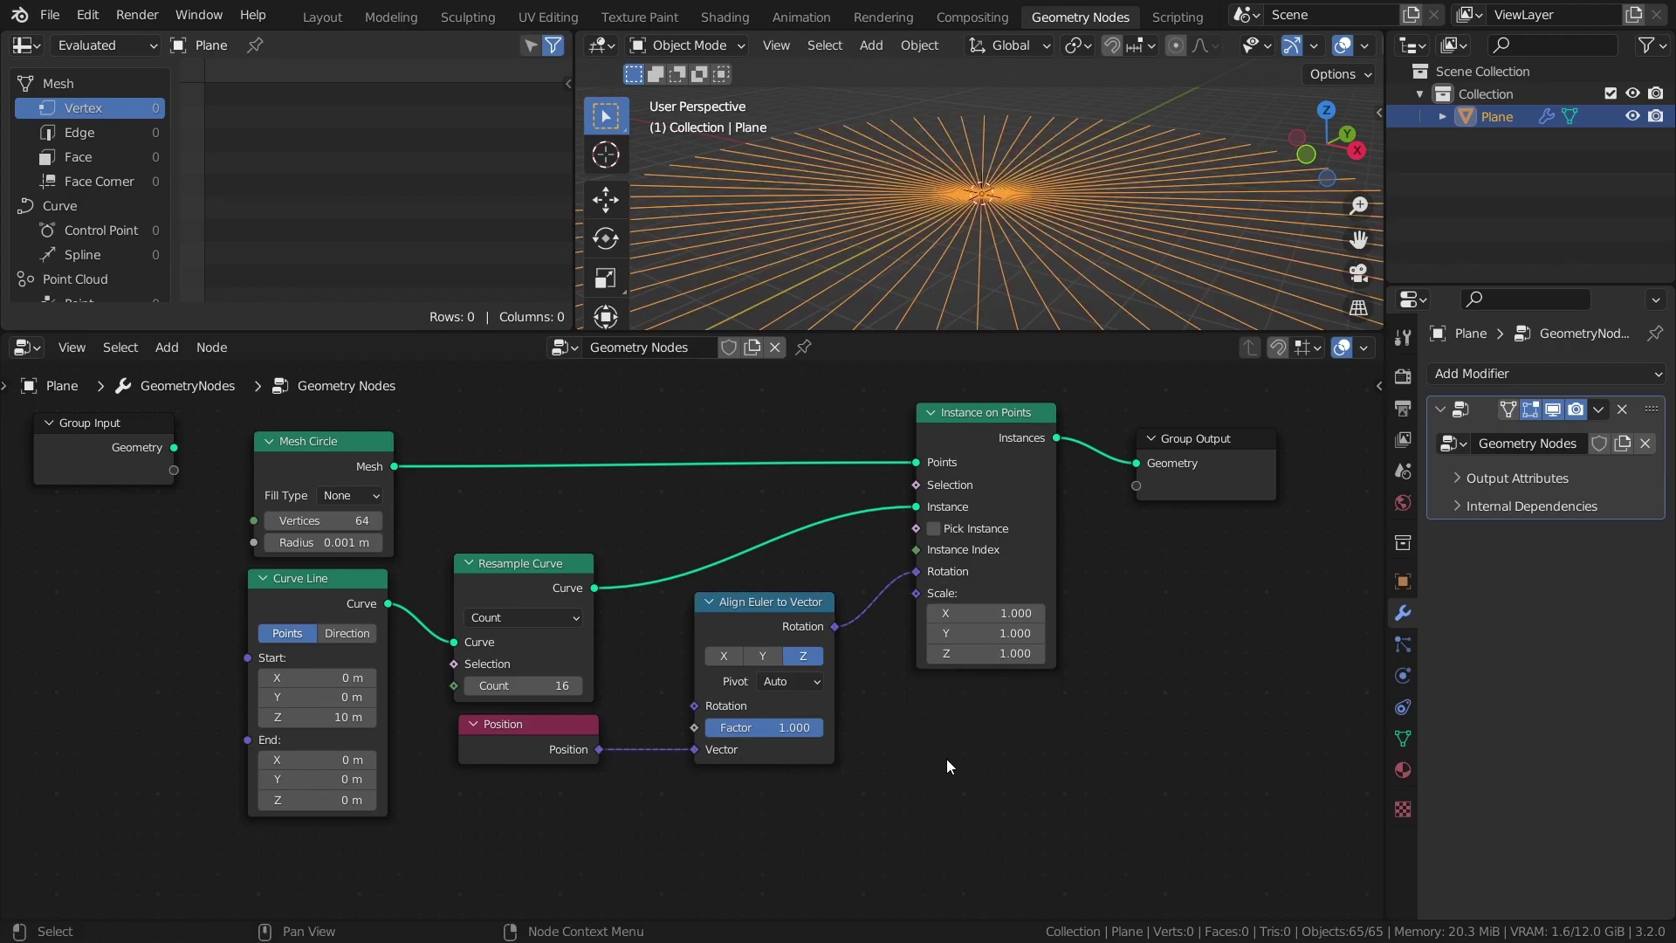
middle_click_drag(1004, 291, 1024, 246)
key("ctrl+s")
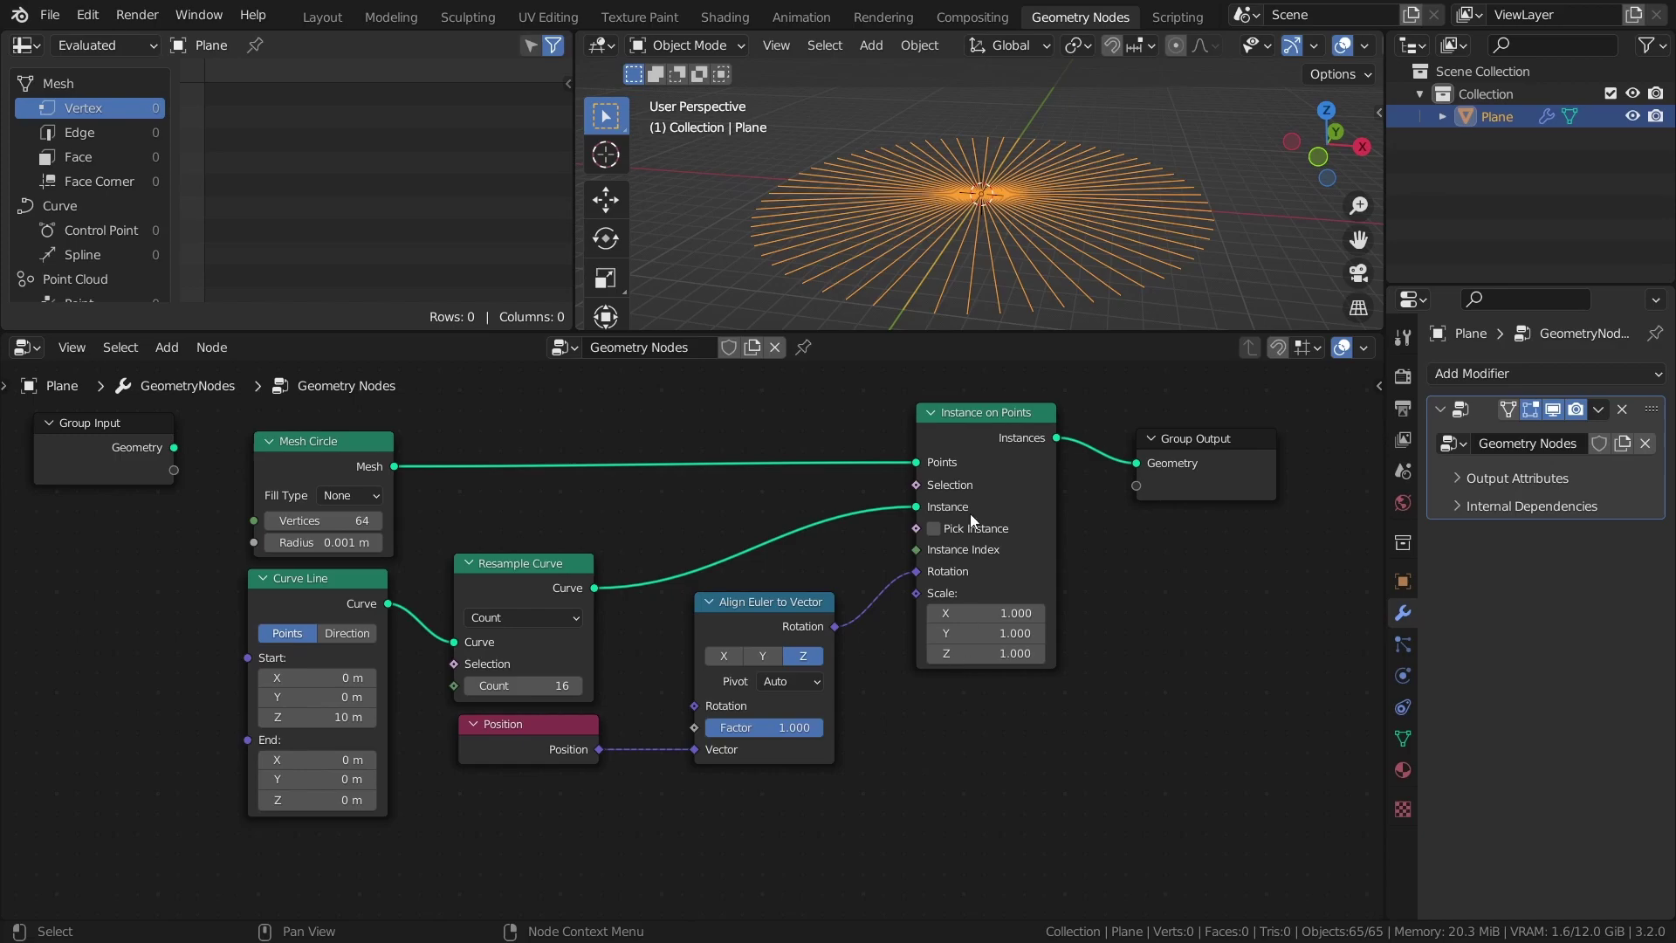
middle_click_drag(1021, 234, 1064, 246)
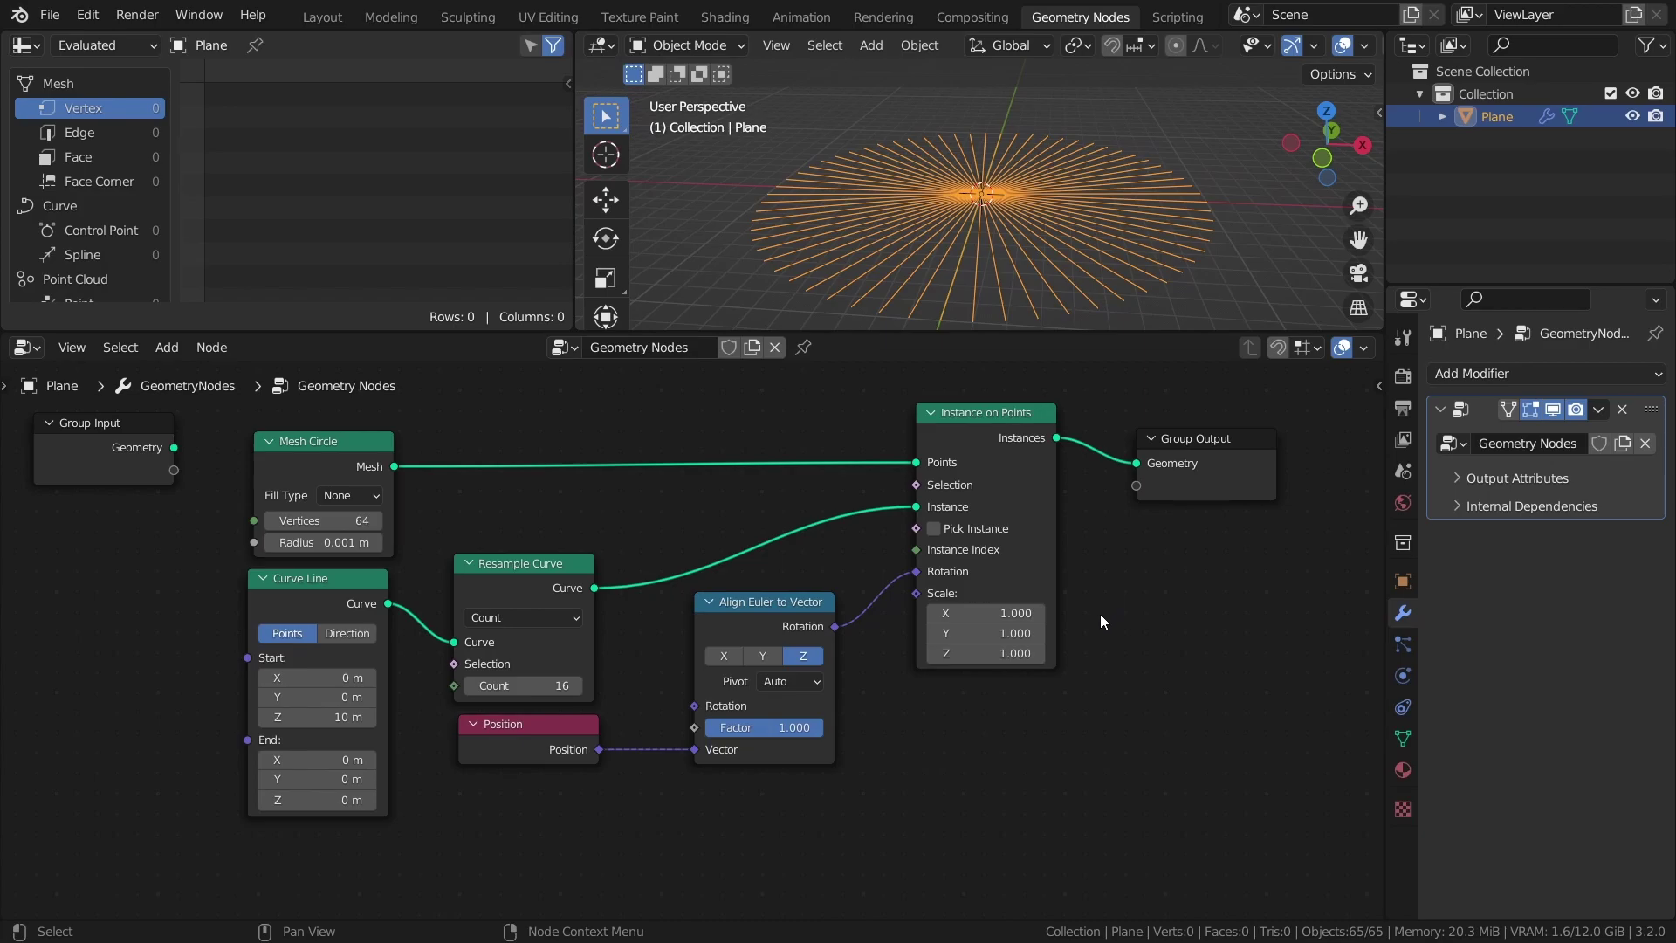
Insert a Realize Instances node between Instance on Points and Group Output.
middle_click_drag(1158, 644, 571, 720)
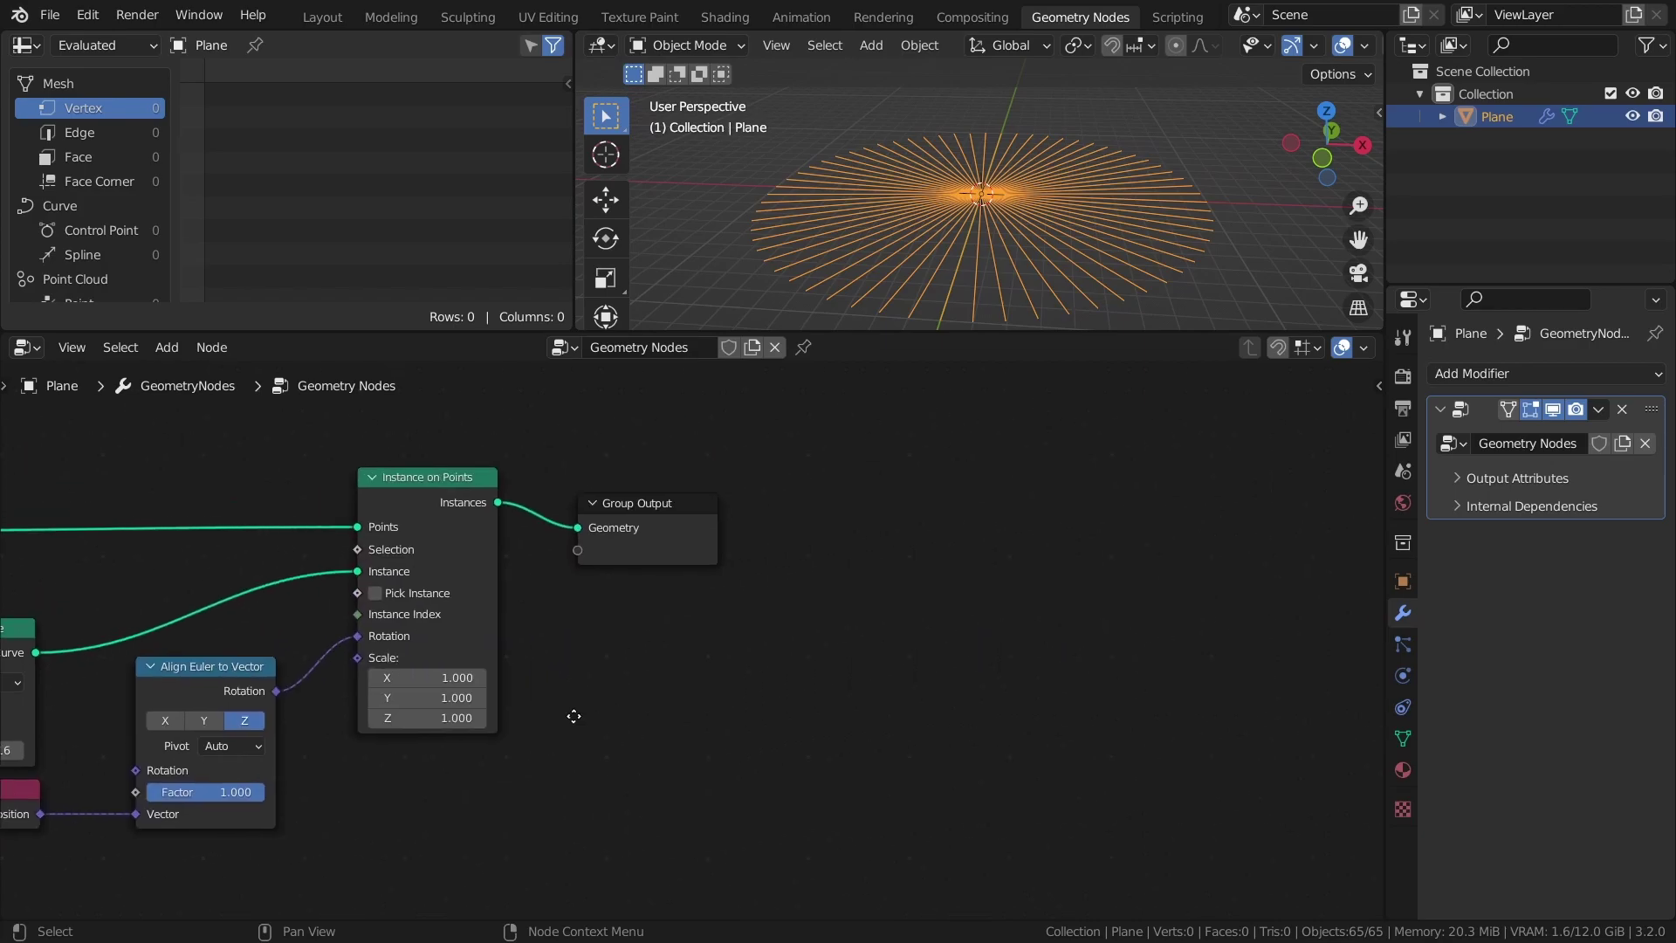
left_click_drag(634, 552, 986, 528)
key("shift+a")
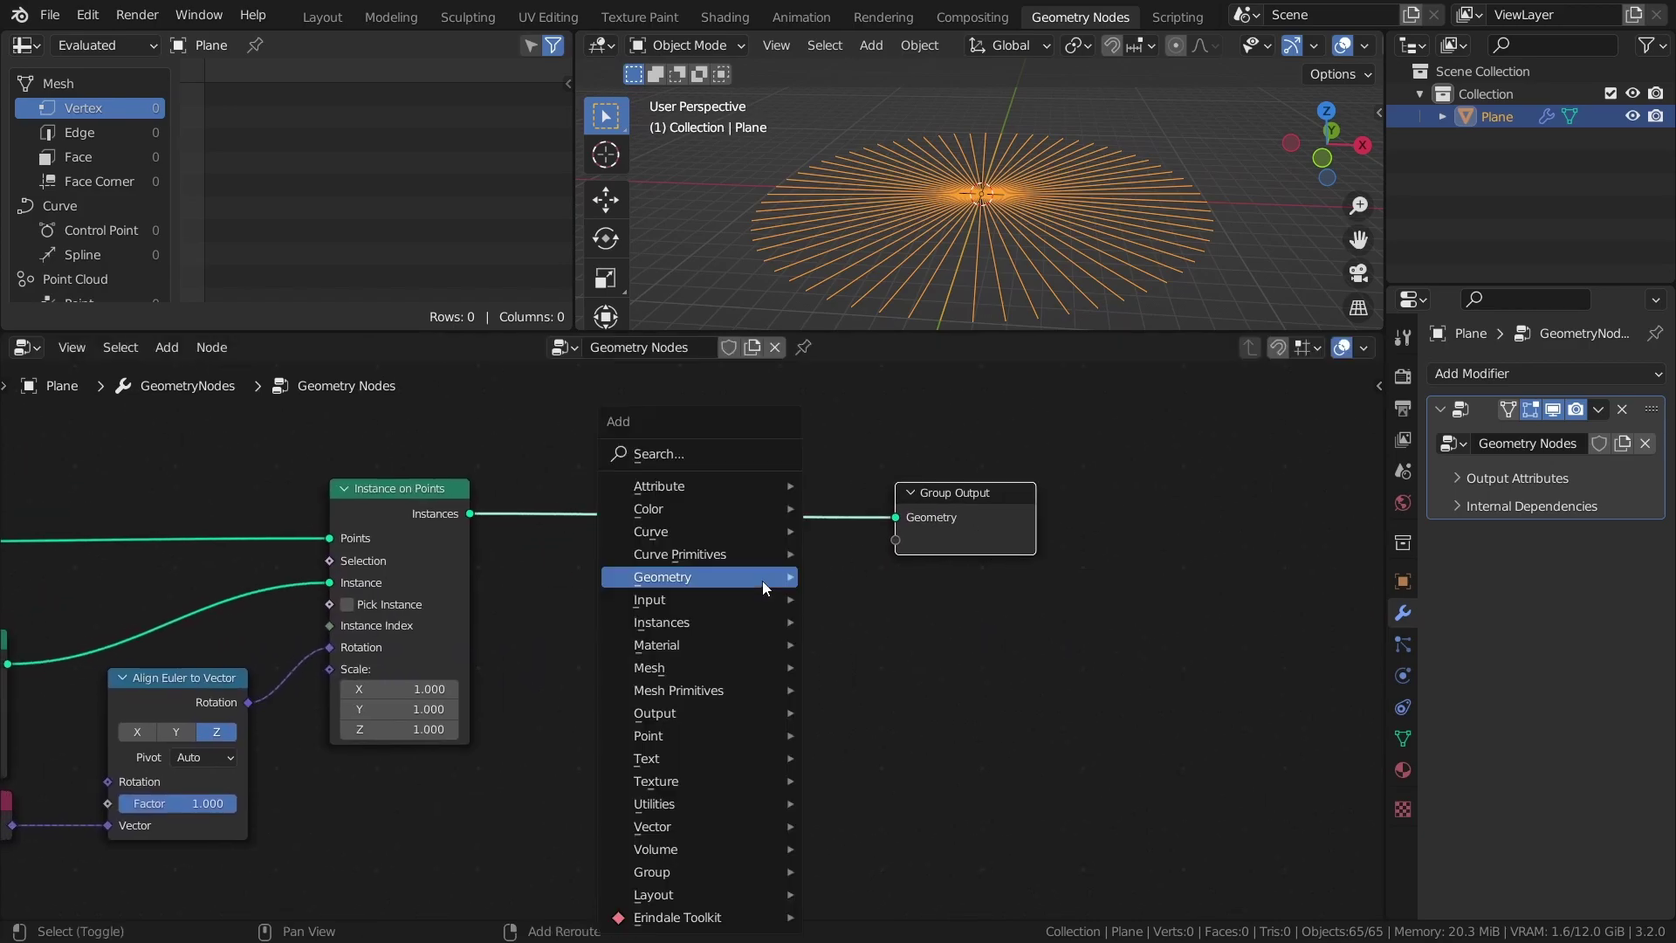
left_click(707, 442)
type("rea")
key("Return")
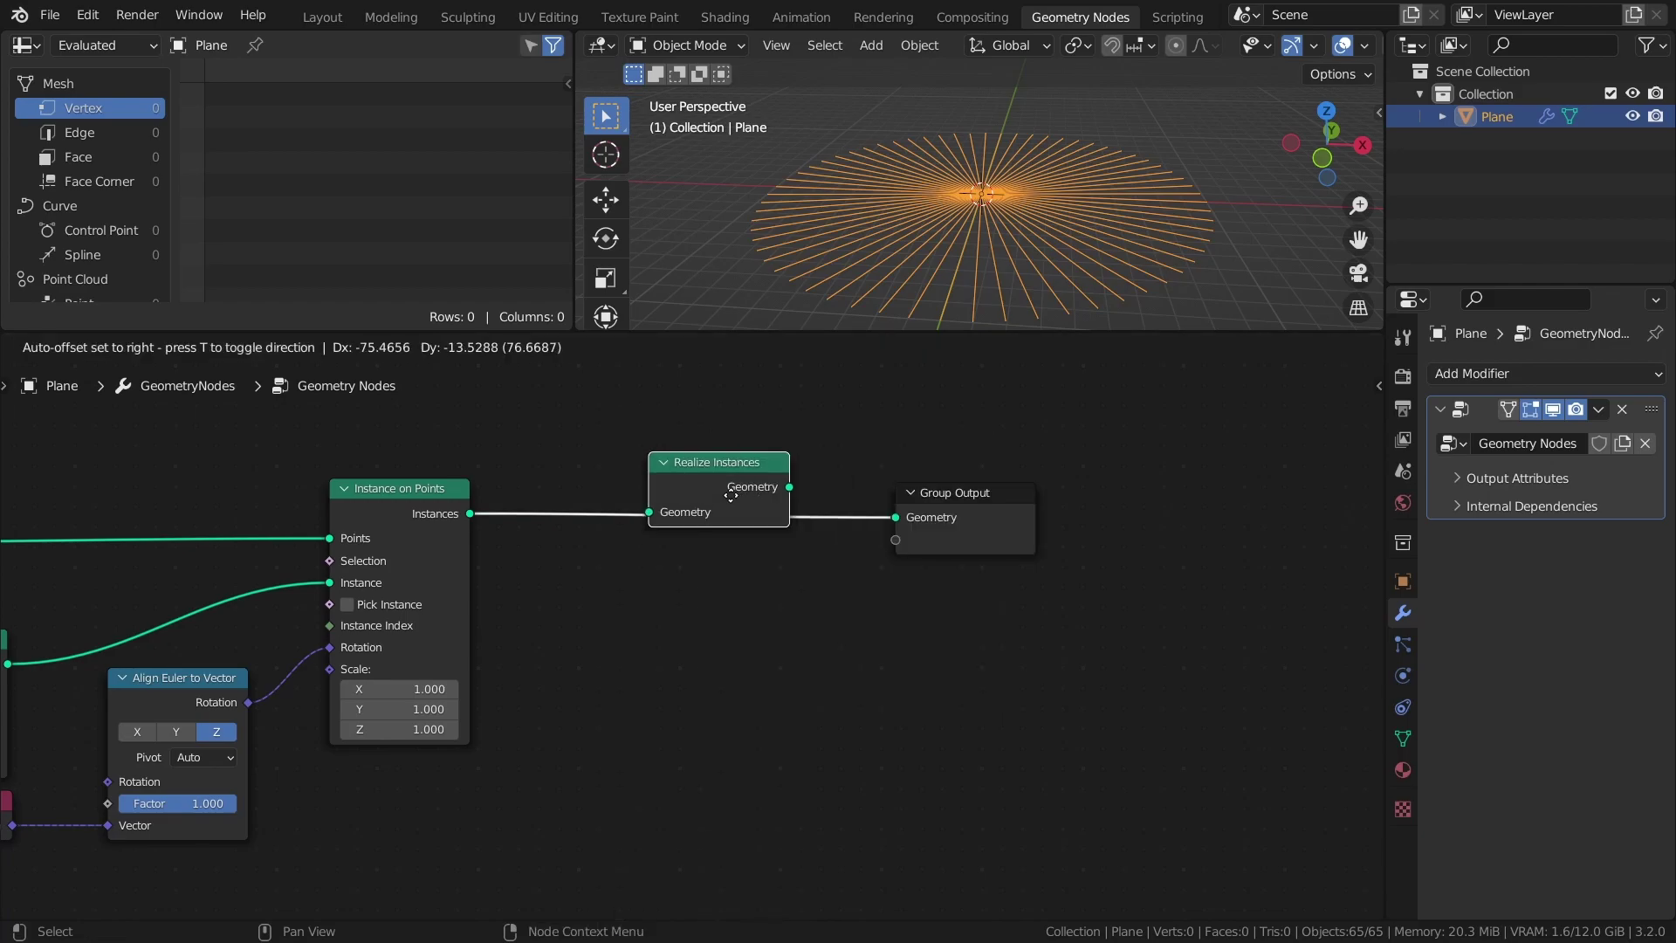
left_click(620, 515)
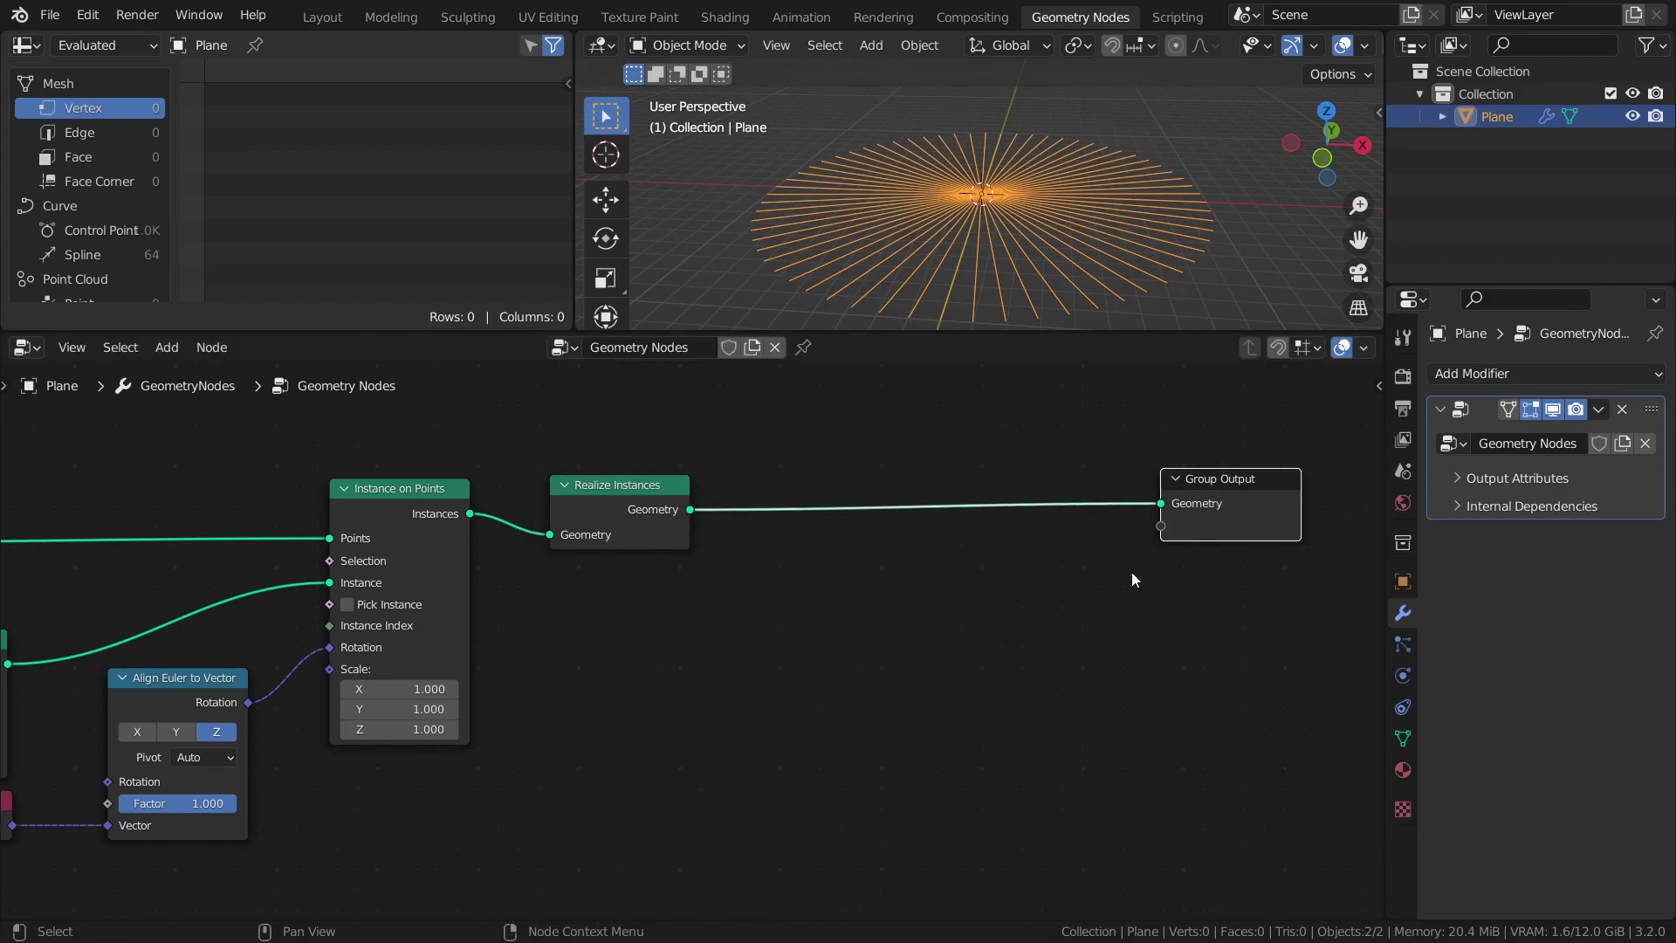
middle_click_drag(1109, 574, 938, 577)
key("shift+a")
left_click(821, 453)
Drop a Set Position node onto the link before Group Output and save.
type("set p")
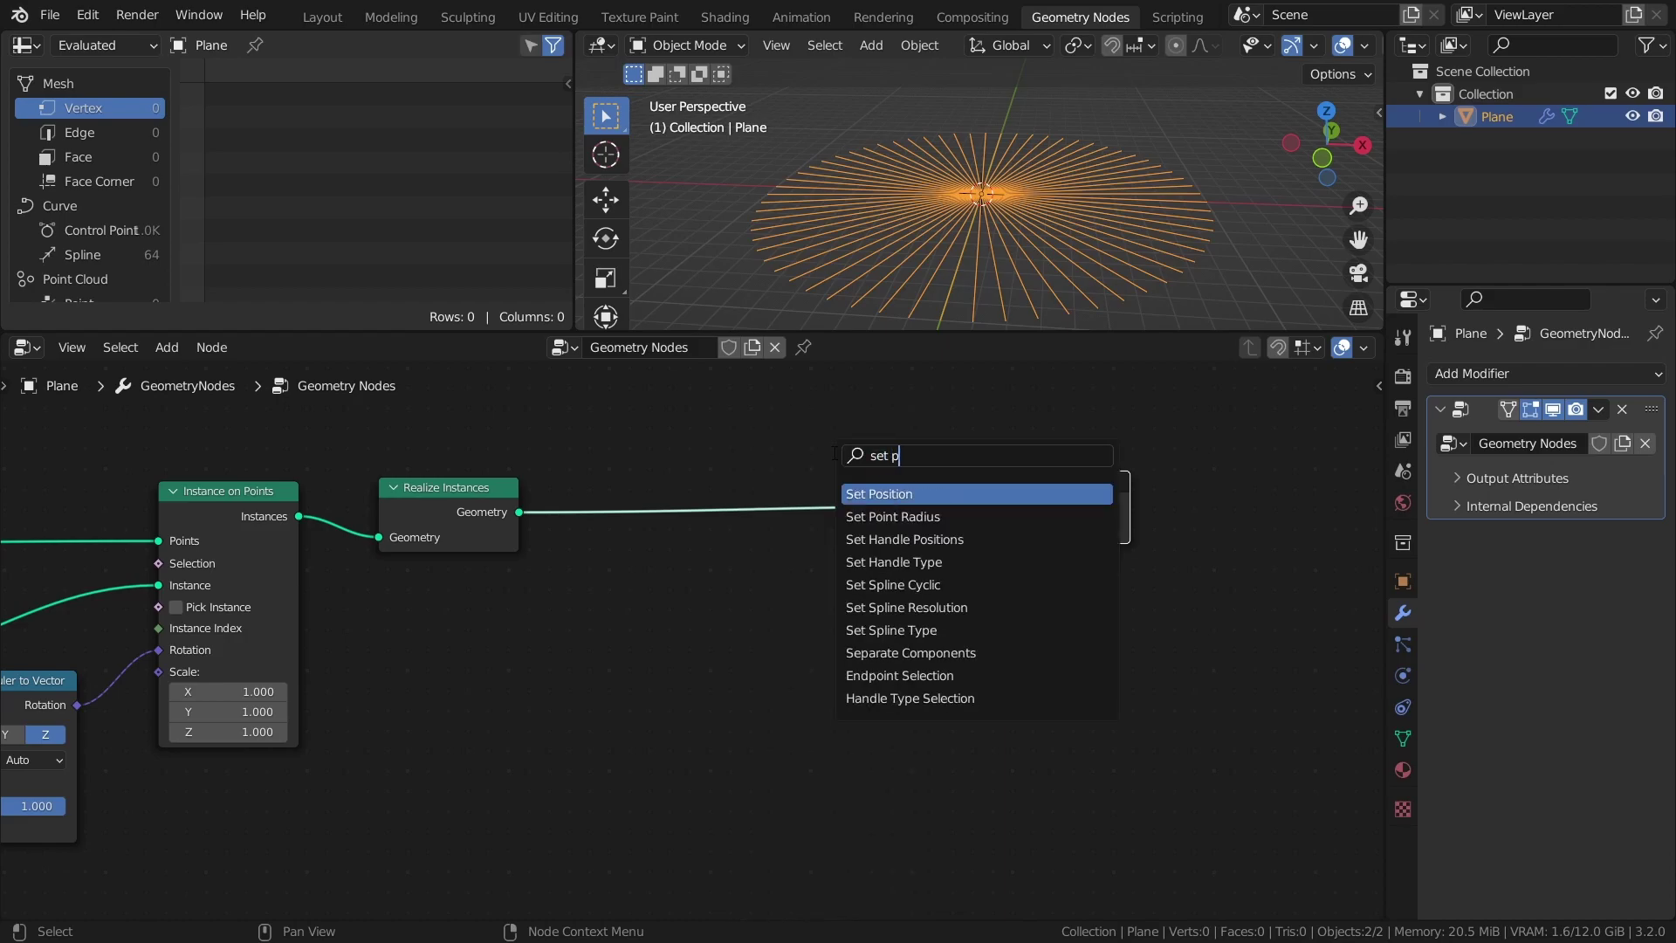
key("Return")
left_click(914, 487)
left_click_drag(914, 487, 948, 492)
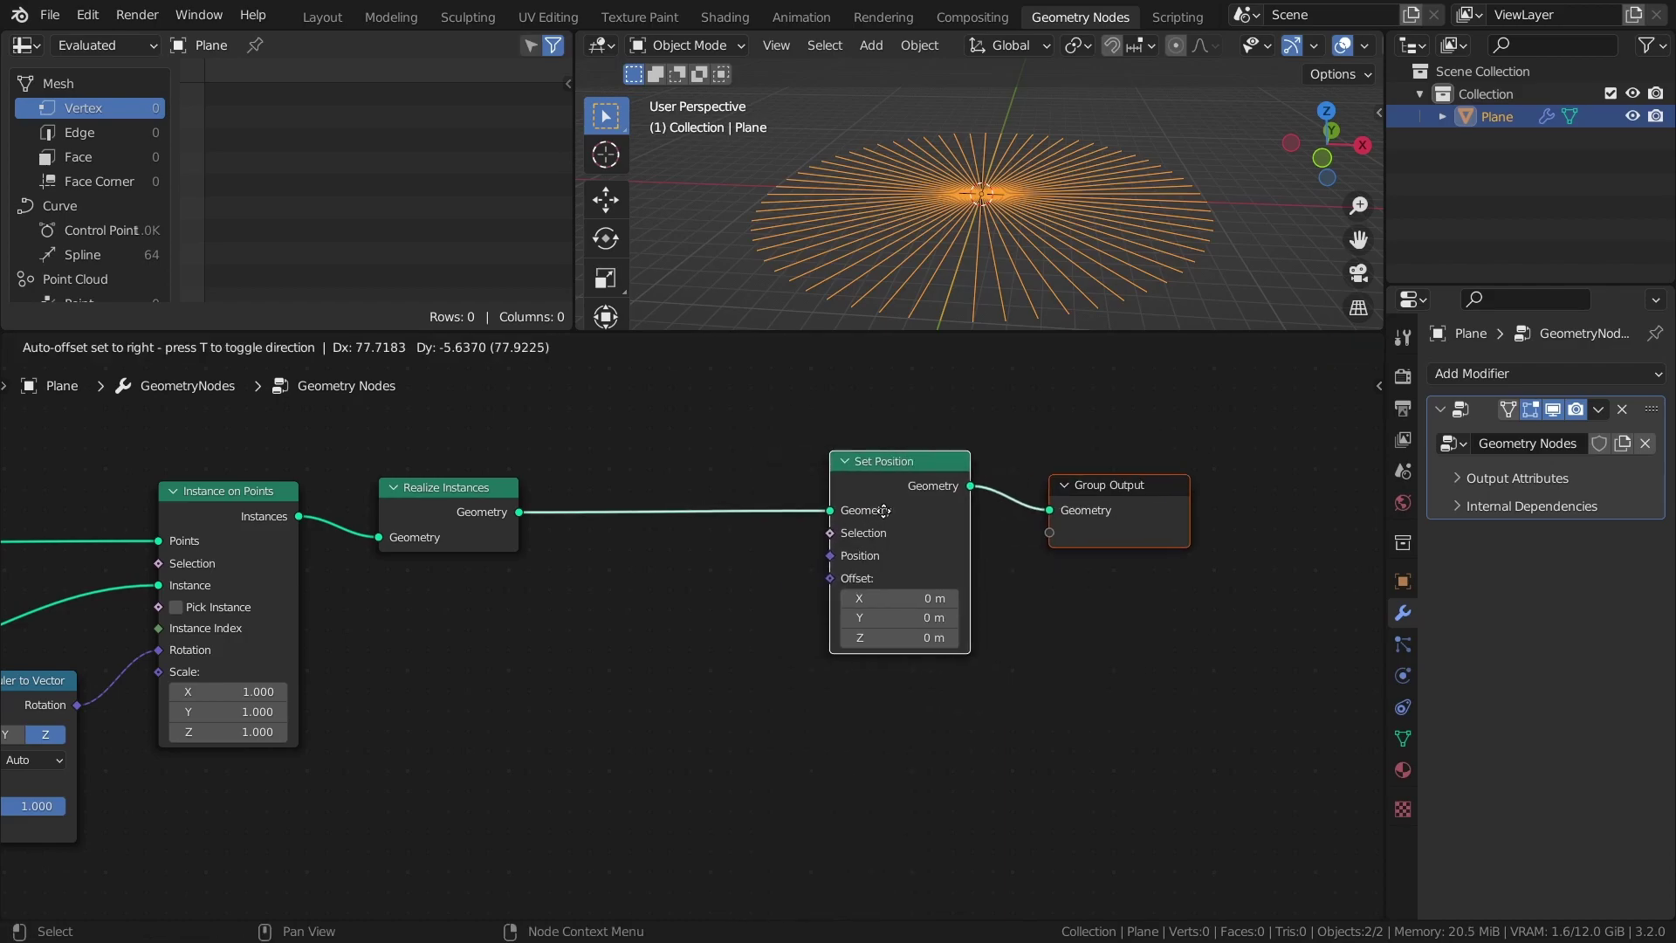
key("ctrl+s")
Add a Vector Math node set to Distance and move it to the left.
key("shift+a")
mouse_move(642, 826)
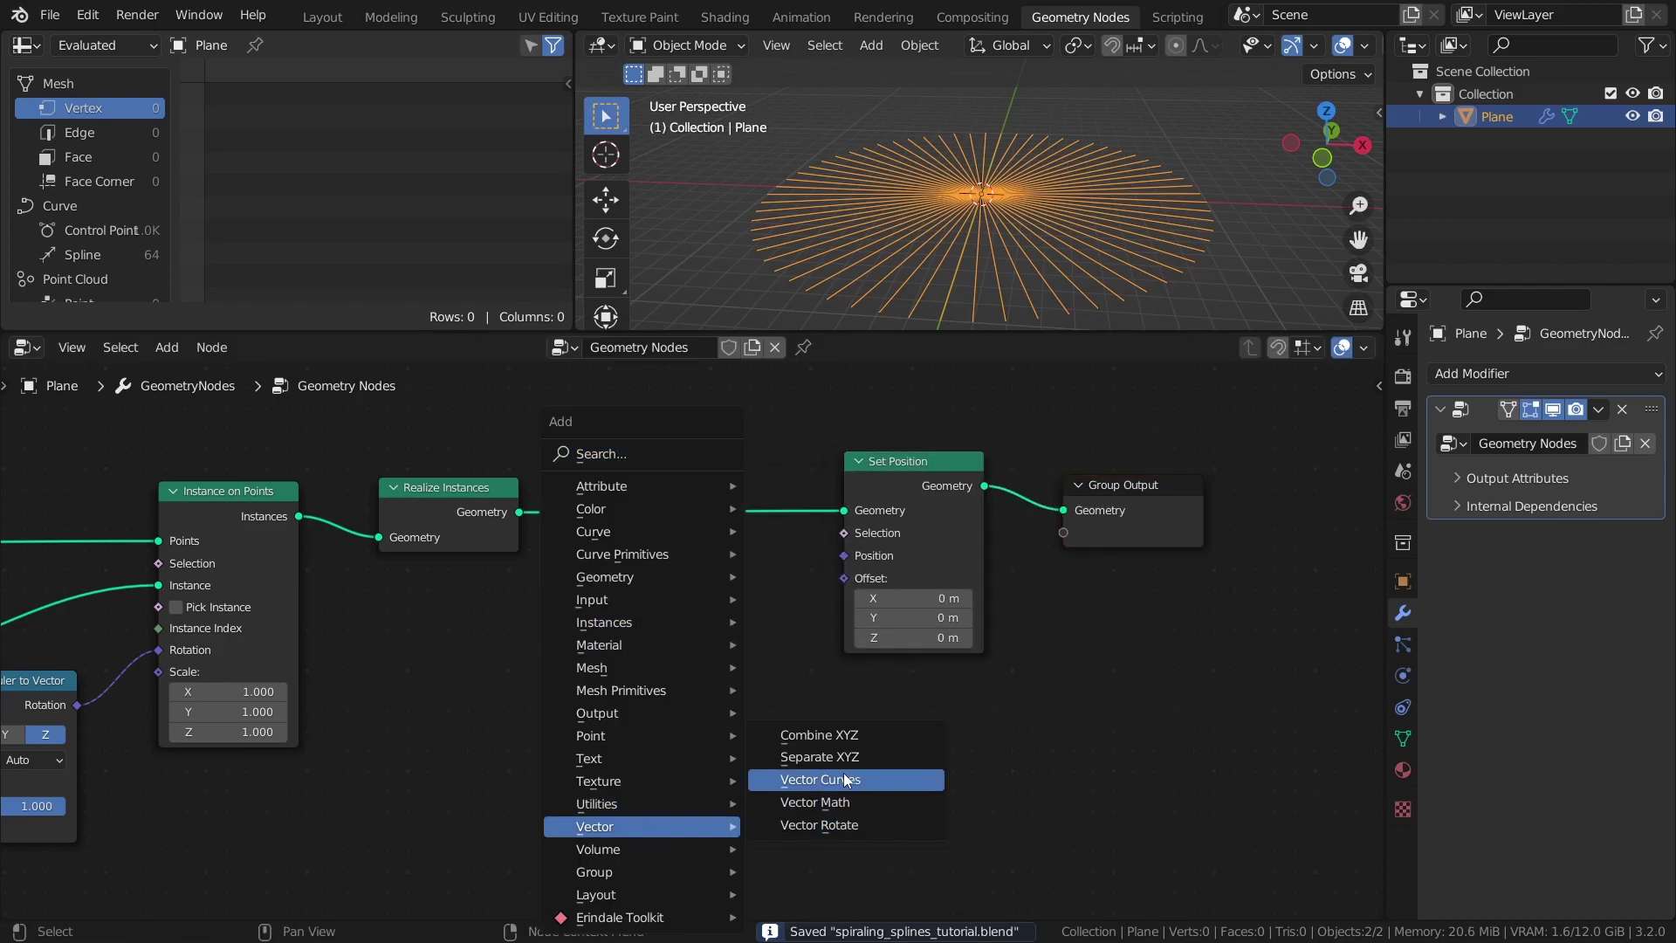
left_click(843, 801)
left_click(597, 569)
left_click(662, 634)
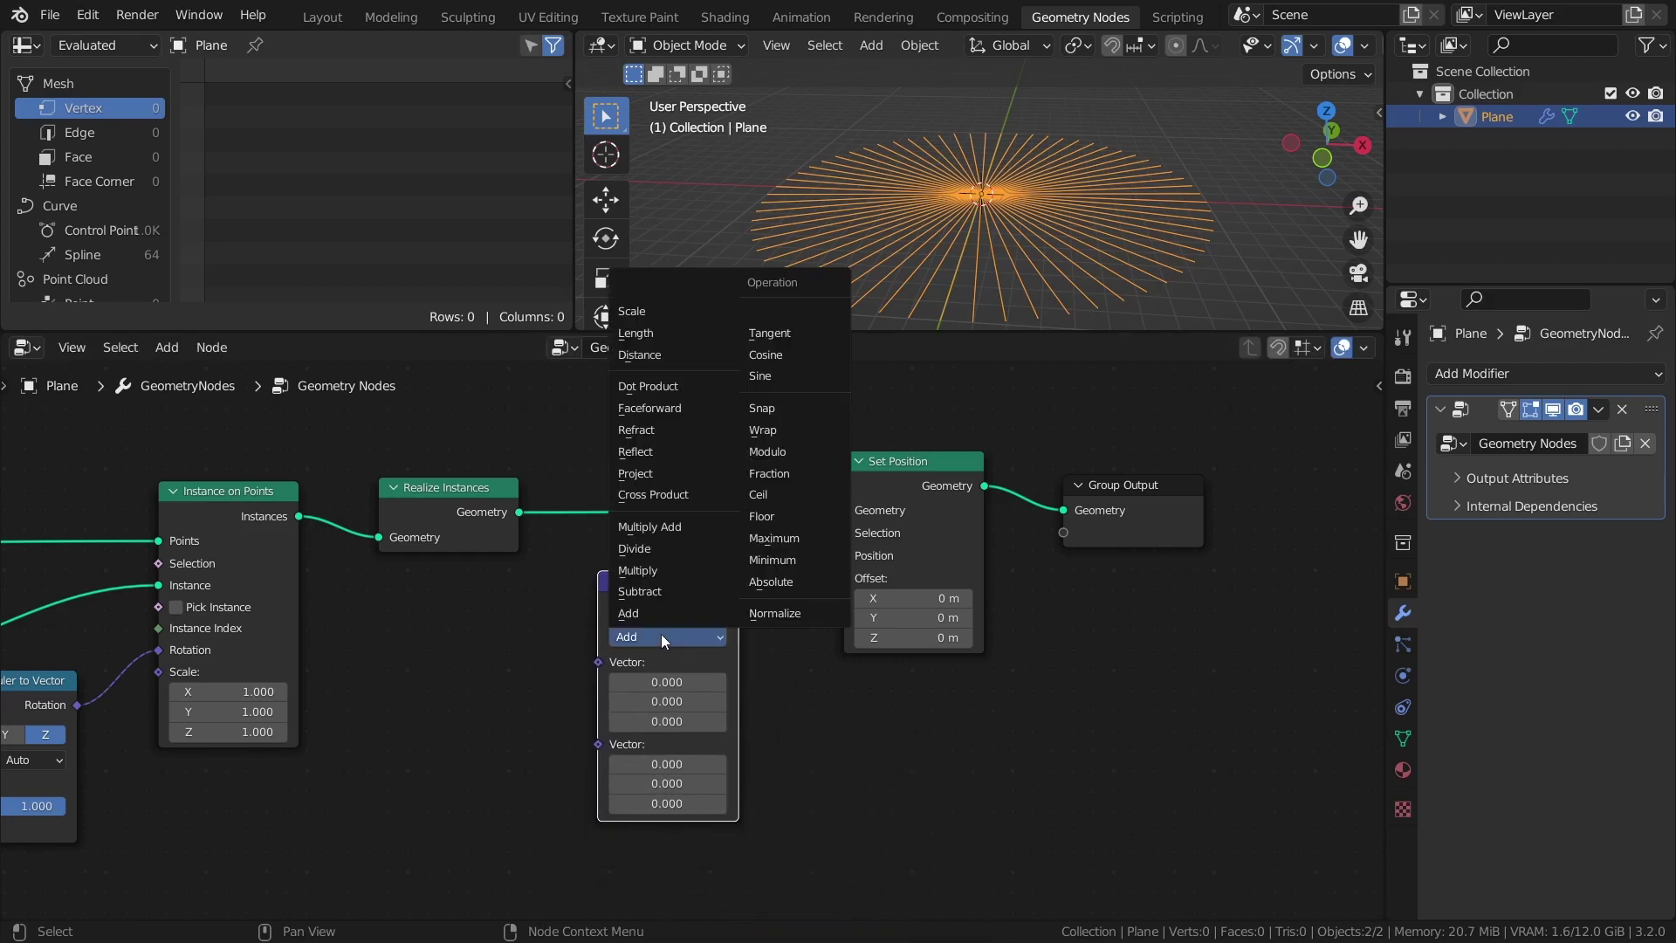
left_click(640, 355)
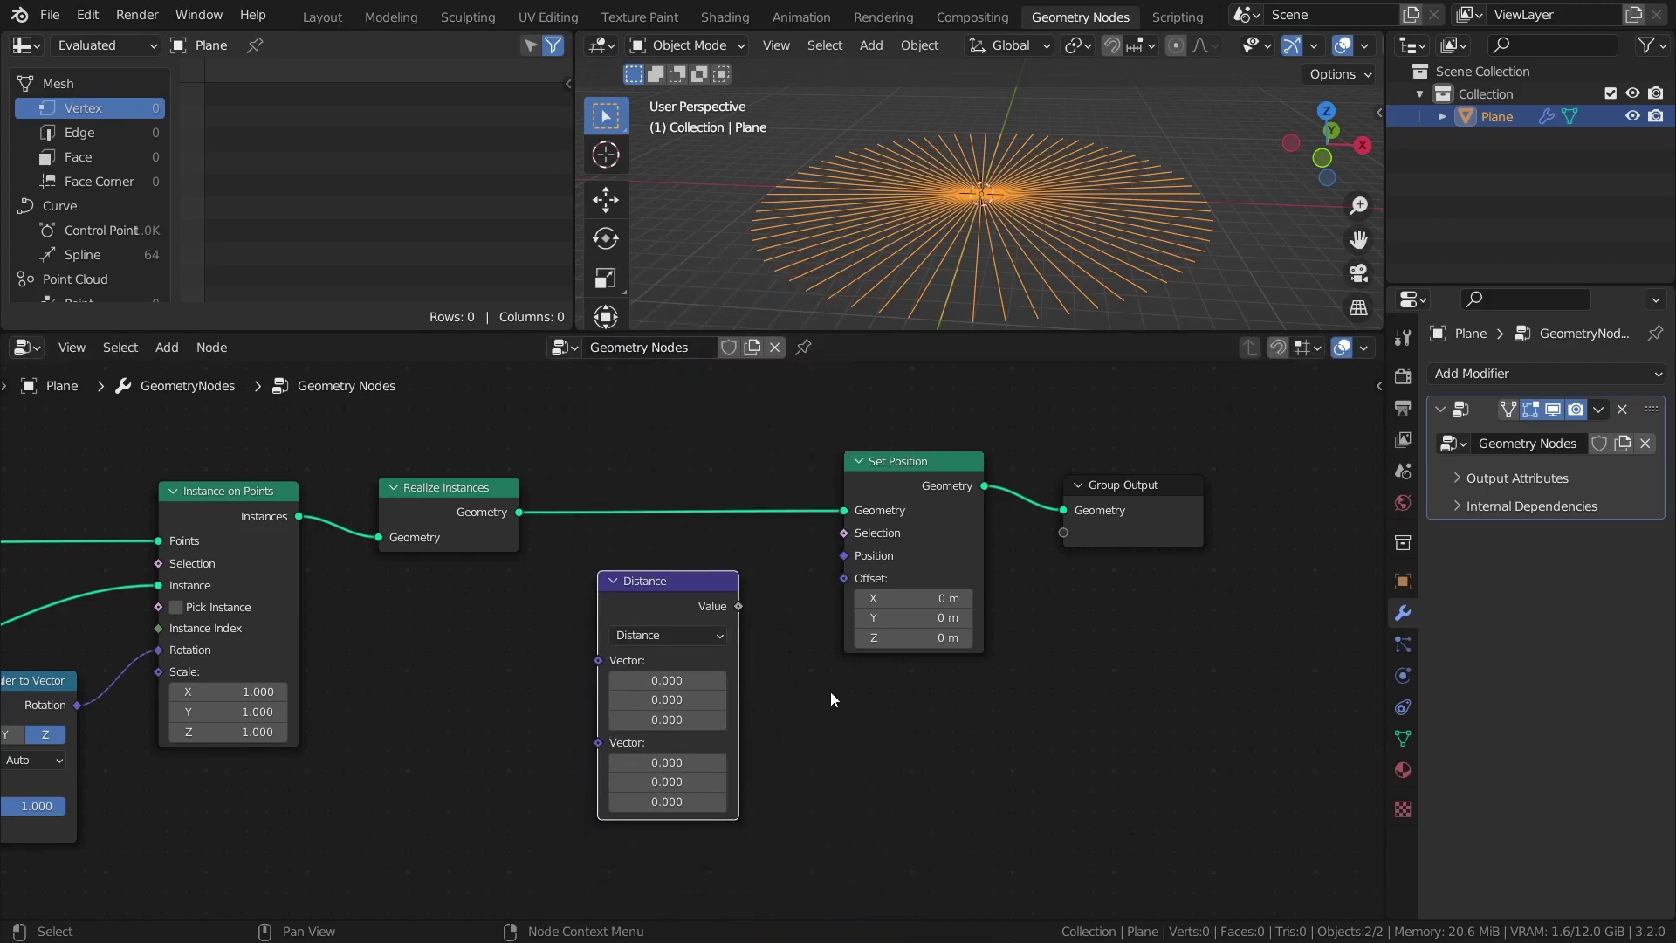
middle_click_drag(830, 691, 862, 660)
left_click_drag(651, 577, 448, 593)
middle_click_drag(711, 627, 746, 594)
Add a Vector Rotate node and save the file.
key("shift+a")
mouse_move(746, 595)
left_click(875, 685)
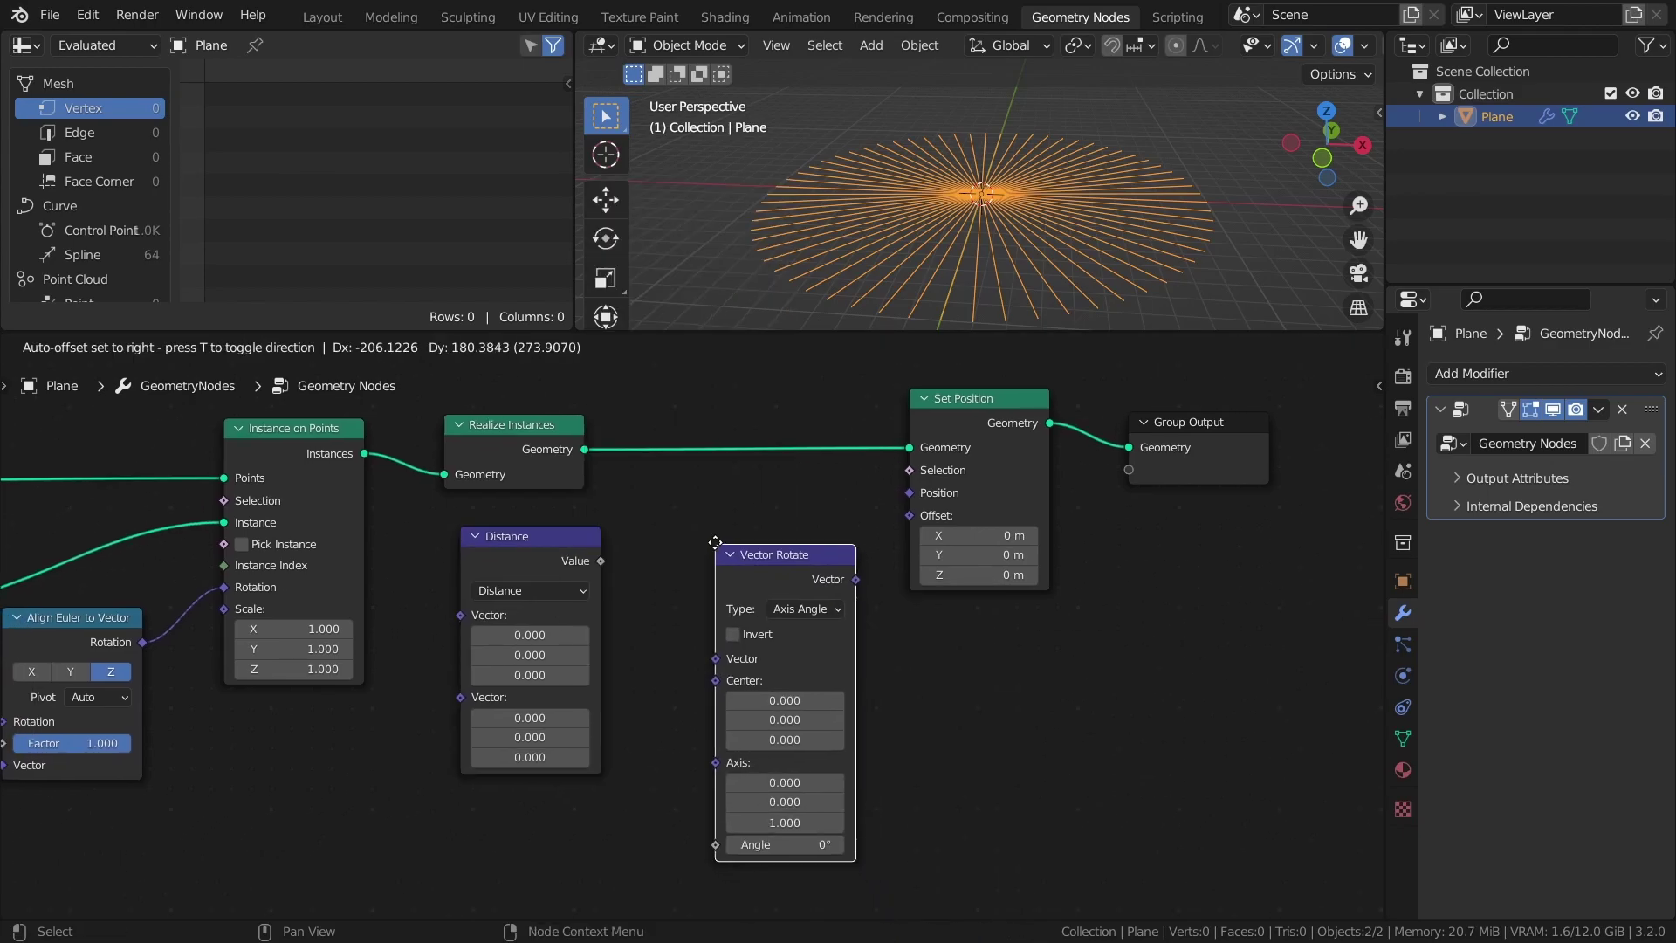
left_click(651, 533)
key("ctrl+s")
Feed Position into Vector Rotate's vector and its result into Set Position's position.
left_click_drag(596, 612, 584, 613)
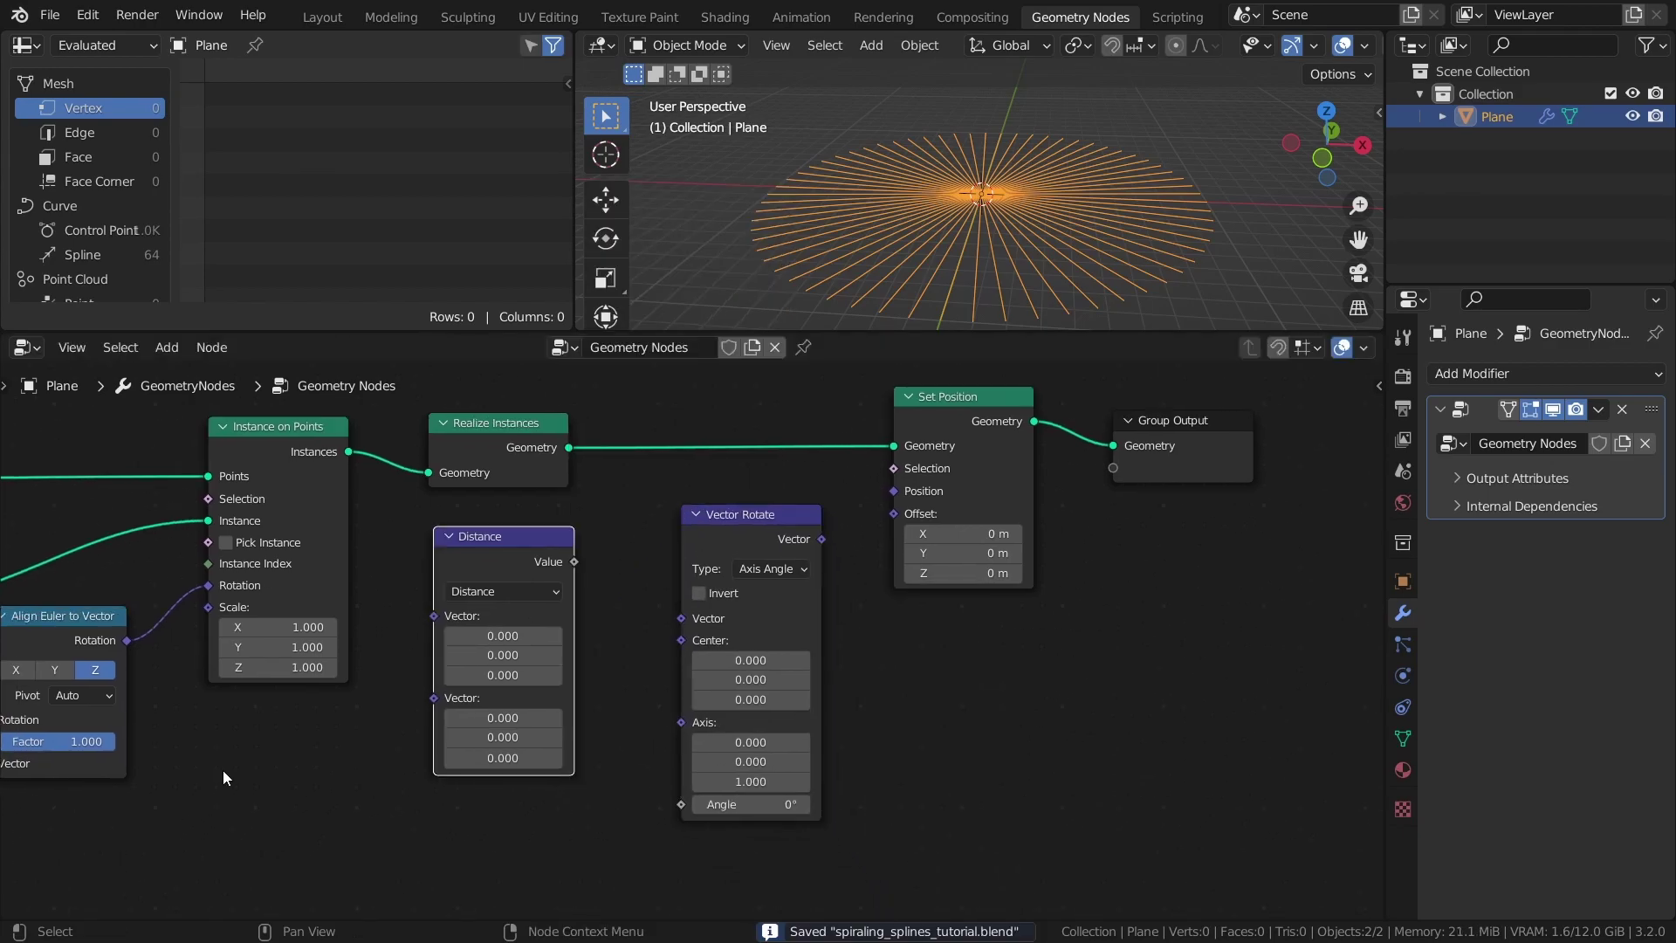
middle_click_drag(223, 770, 552, 704)
left_click_drag(218, 708, 1011, 562)
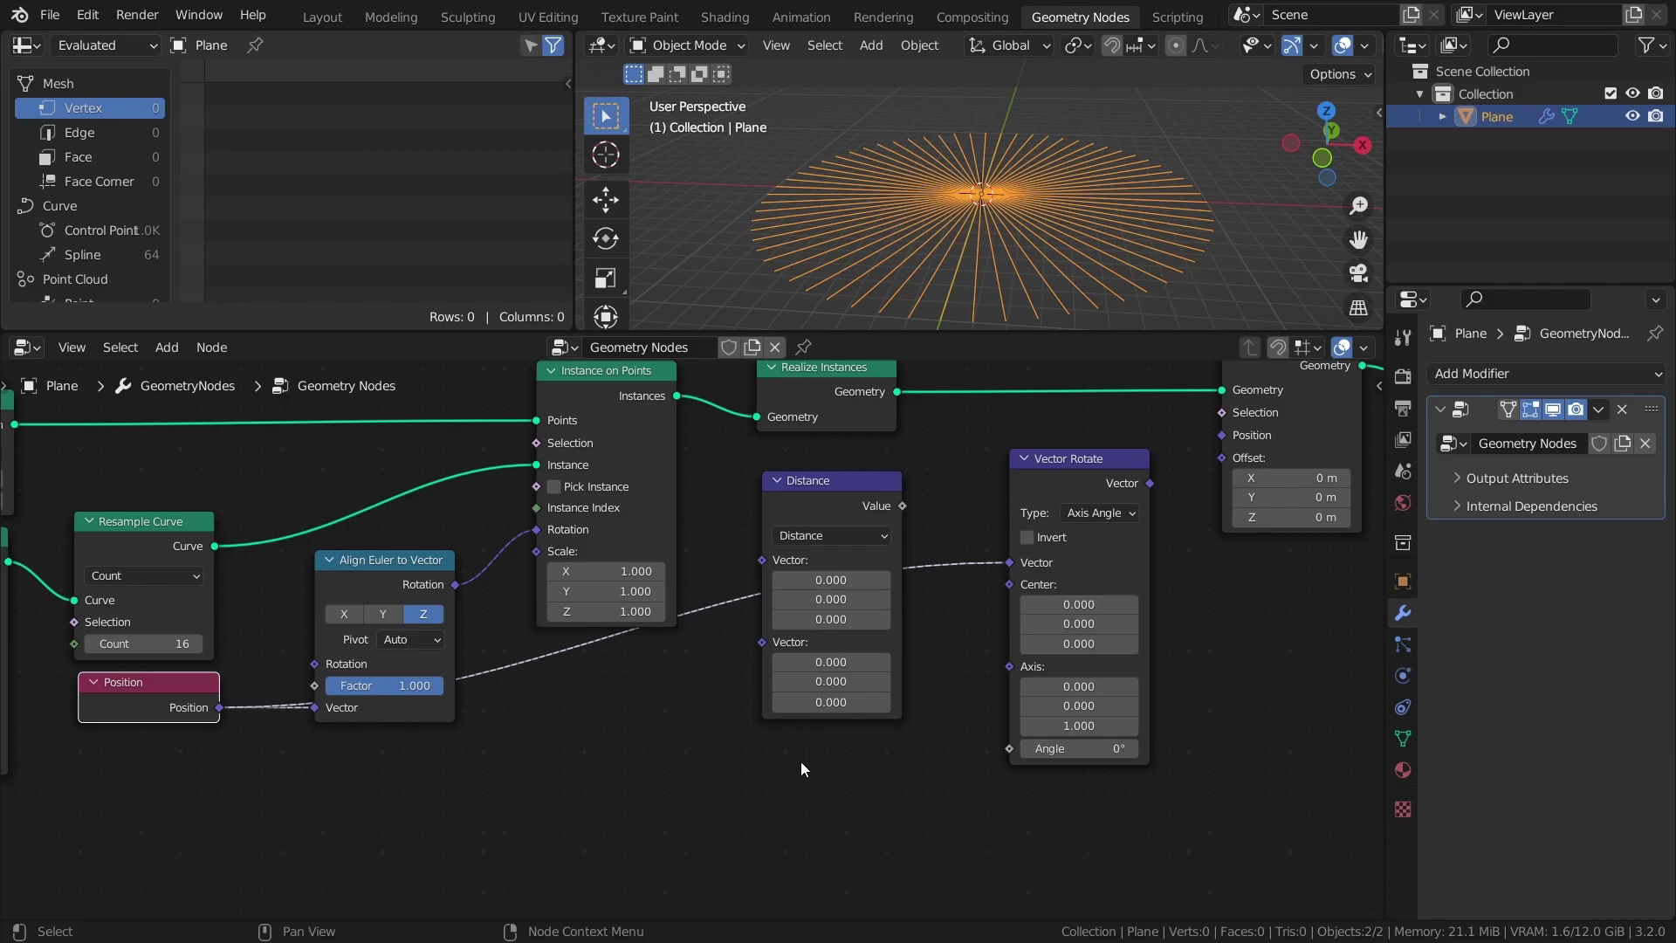
middle_click_drag(827, 762, 598, 791)
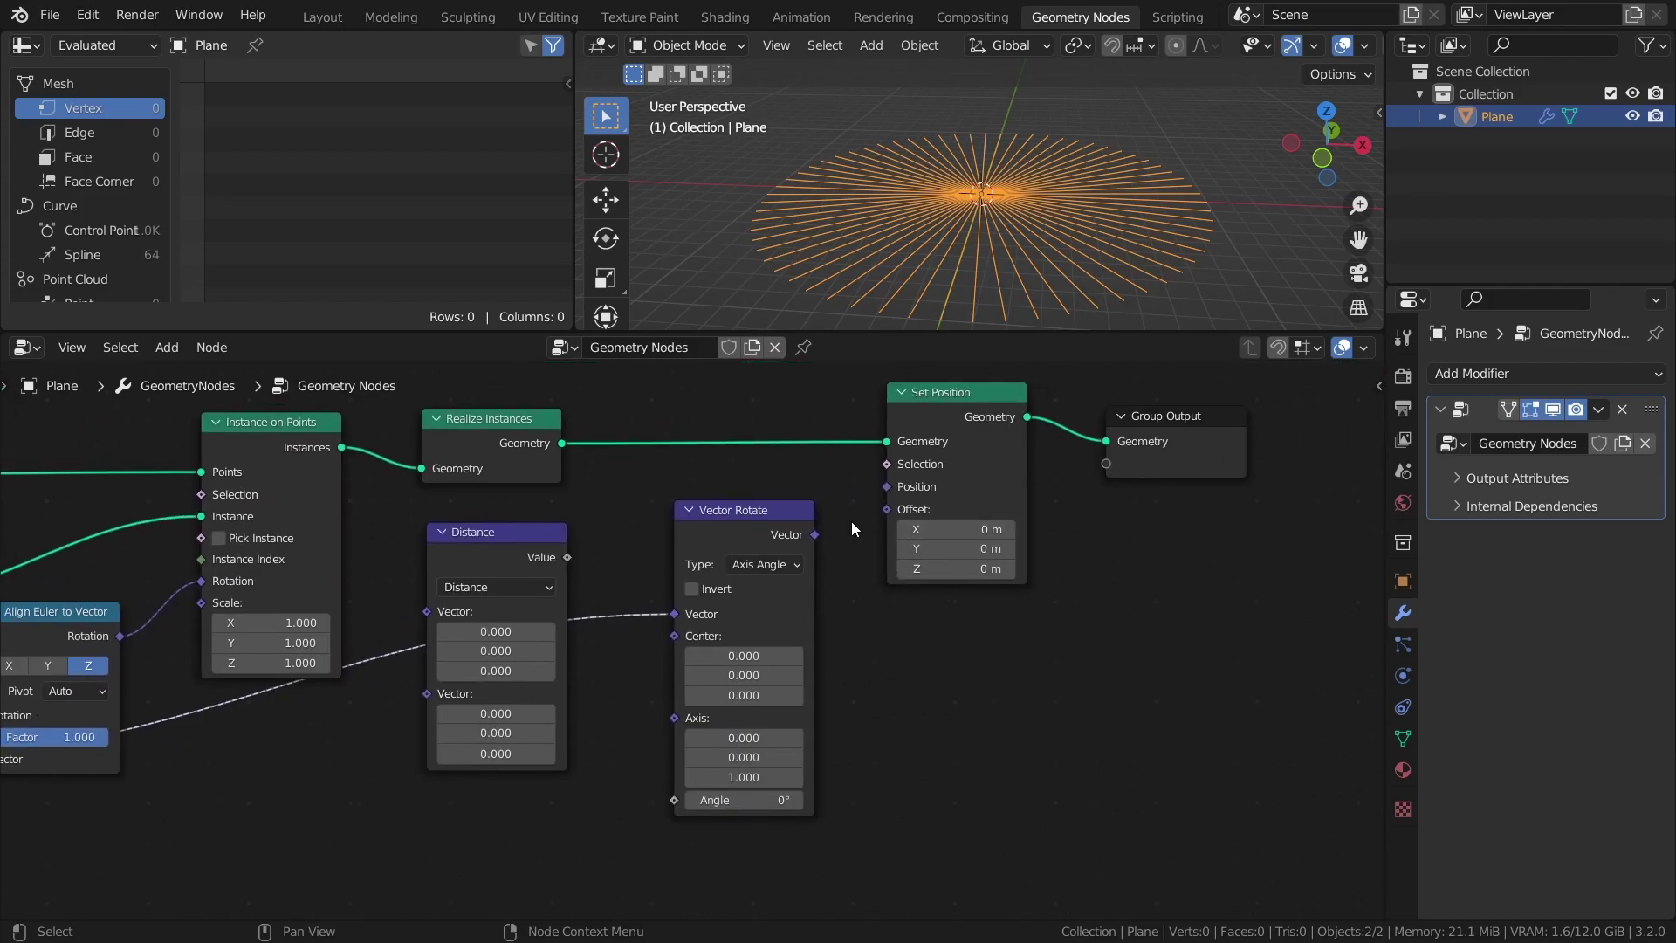
left_click_drag(815, 534, 885, 484)
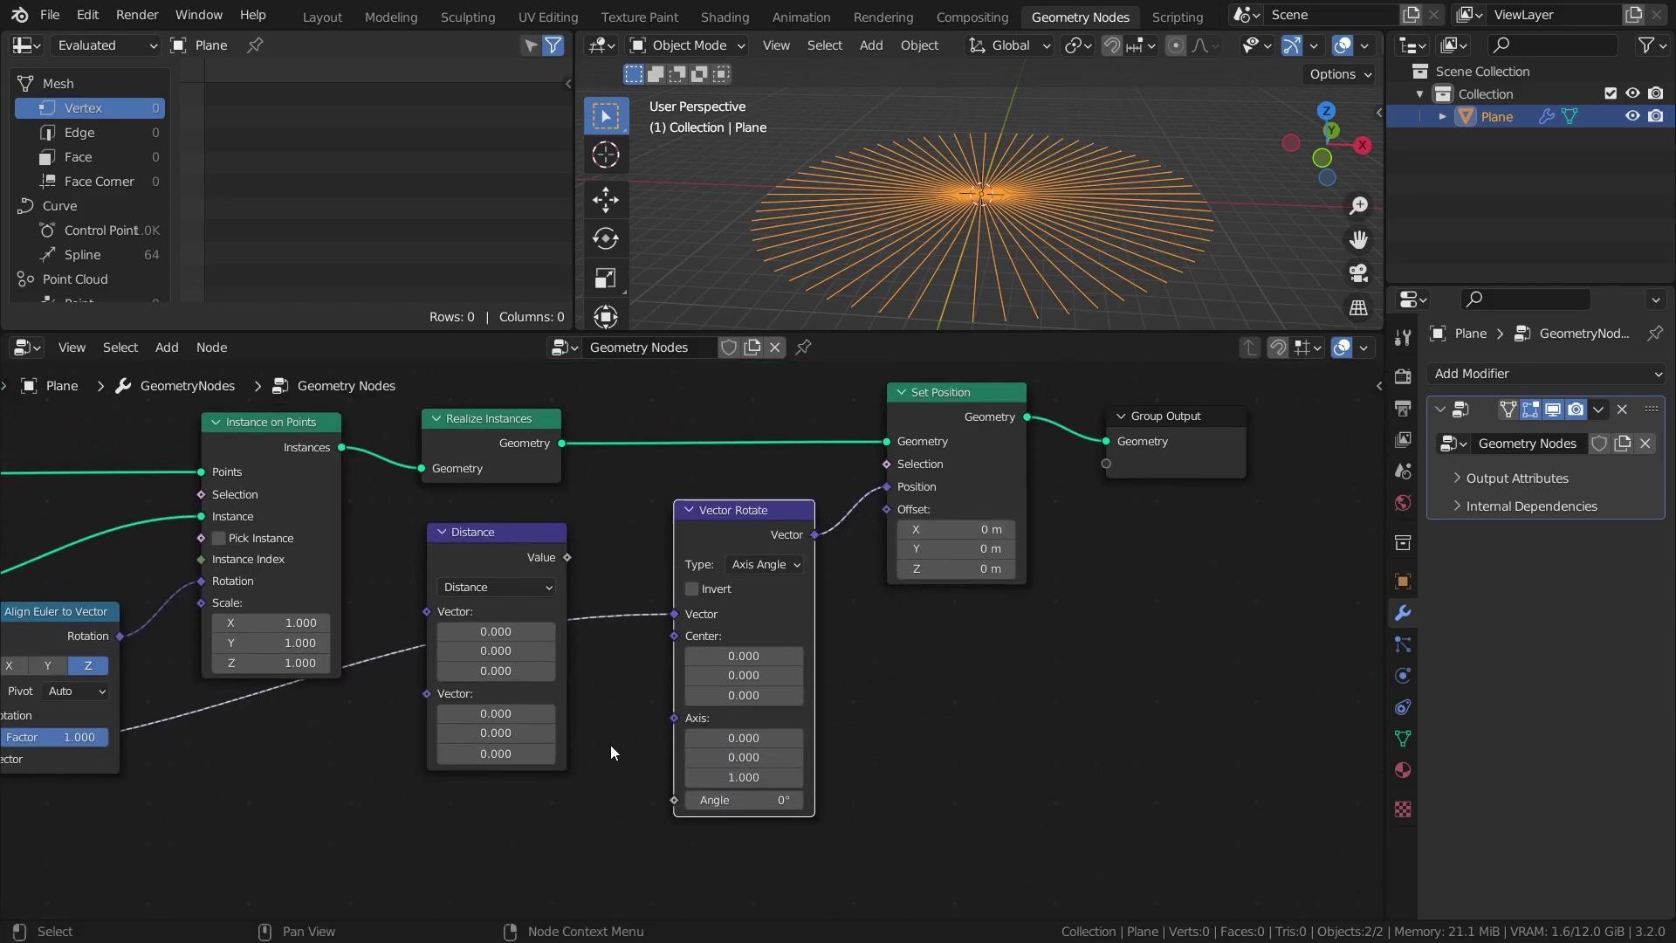
Feed Position into the Distance node and use its value as Vector Rotate's angle.
middle_click_drag(511, 819, 833, 766)
left_click_drag(212, 700, 763, 556)
left_click_drag(803, 494, 789, 638)
middle_click_drag(944, 800, 657, 759)
left_click_drag(621, 607, 744, 708)
Set Vector Rotate's axis to 1, 1, 1 and view the resulting swirl at an angle.
middle_click_drag(883, 228, 947, 229)
key("ctrl+s")
left_click_drag(812, 645, 812, 684)
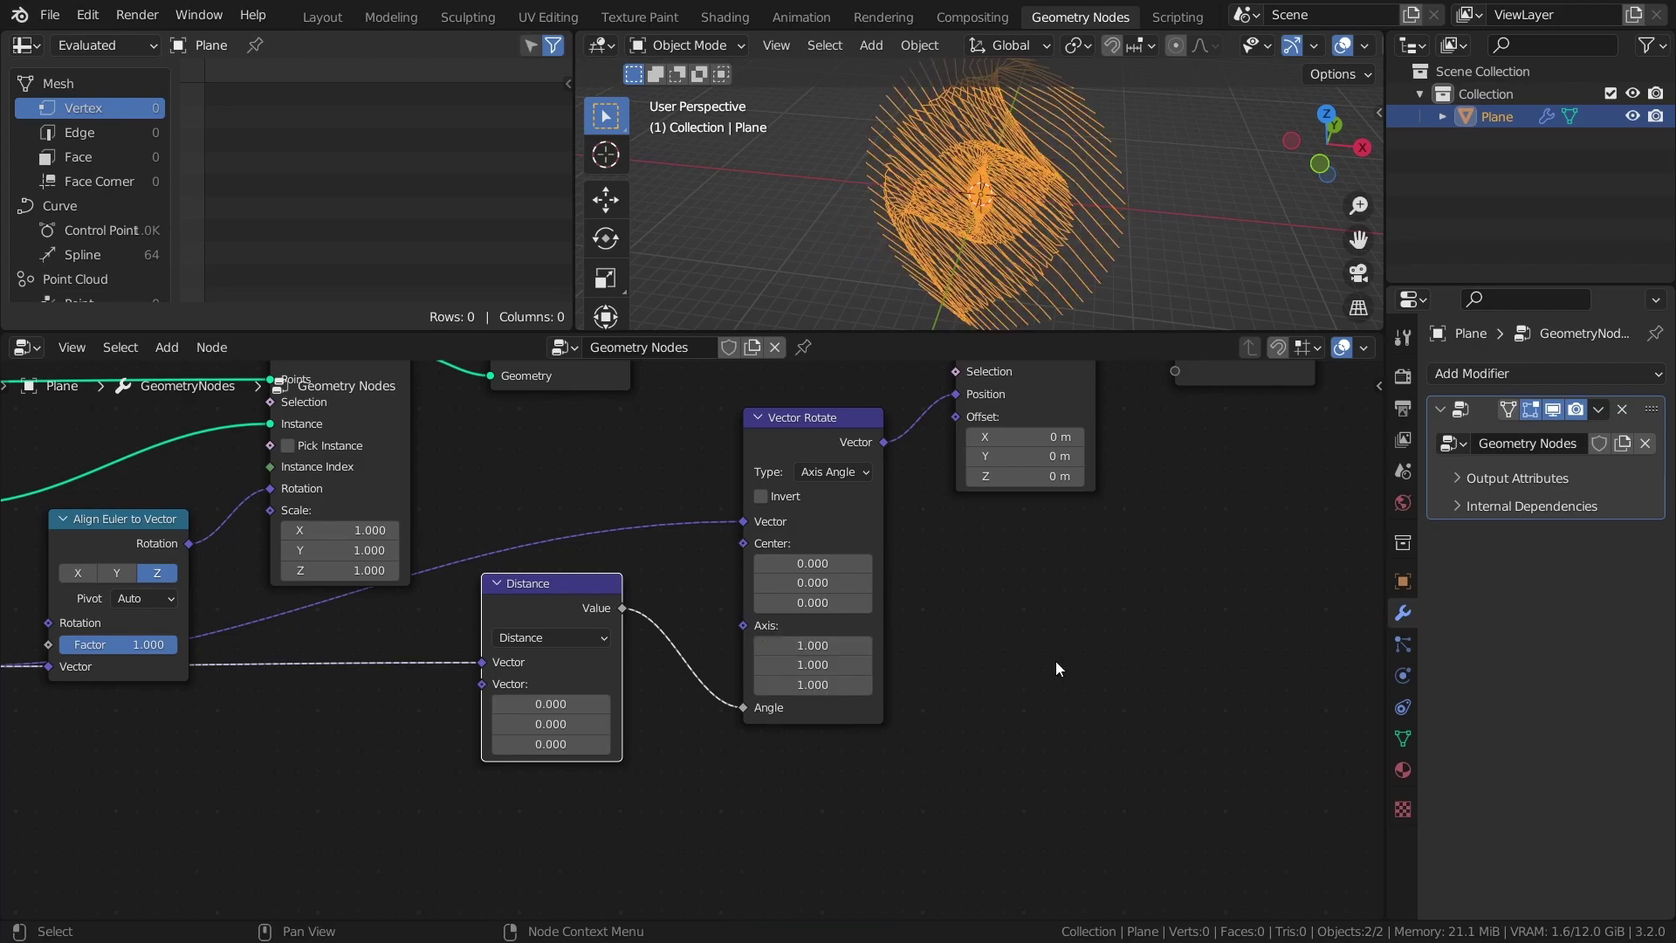
left_click(1103, 237)
middle_click_drag(1103, 237, 792, 191)
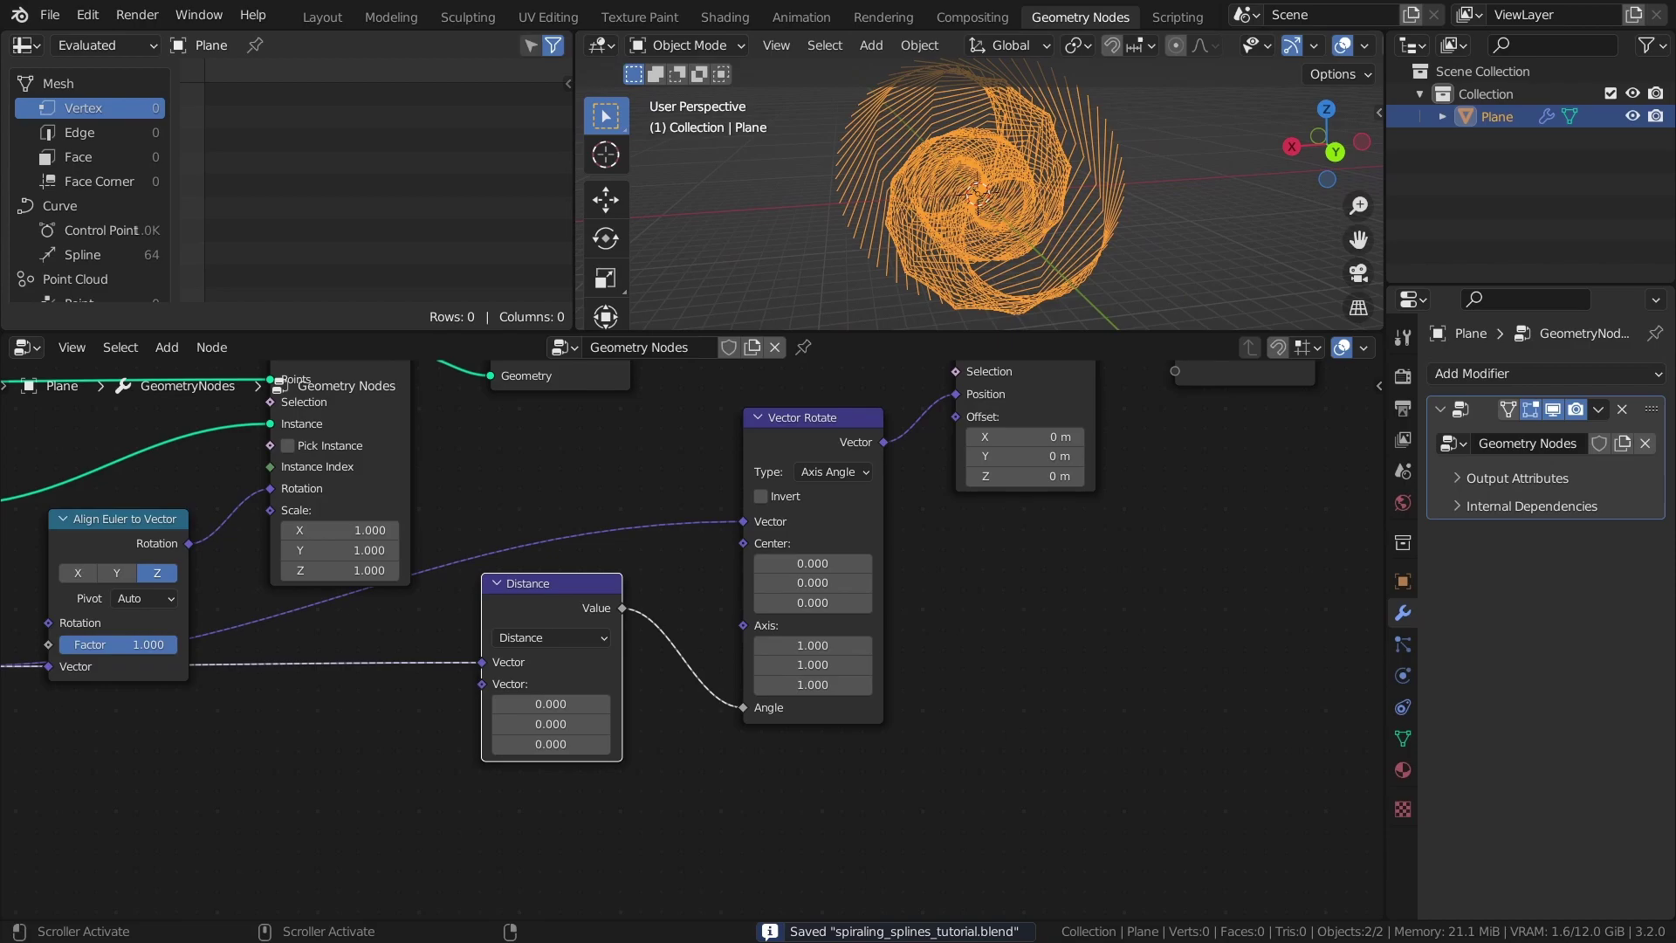
Add a Math node and set its operation to Multiply.
left_click_drag(555, 606, 337, 648)
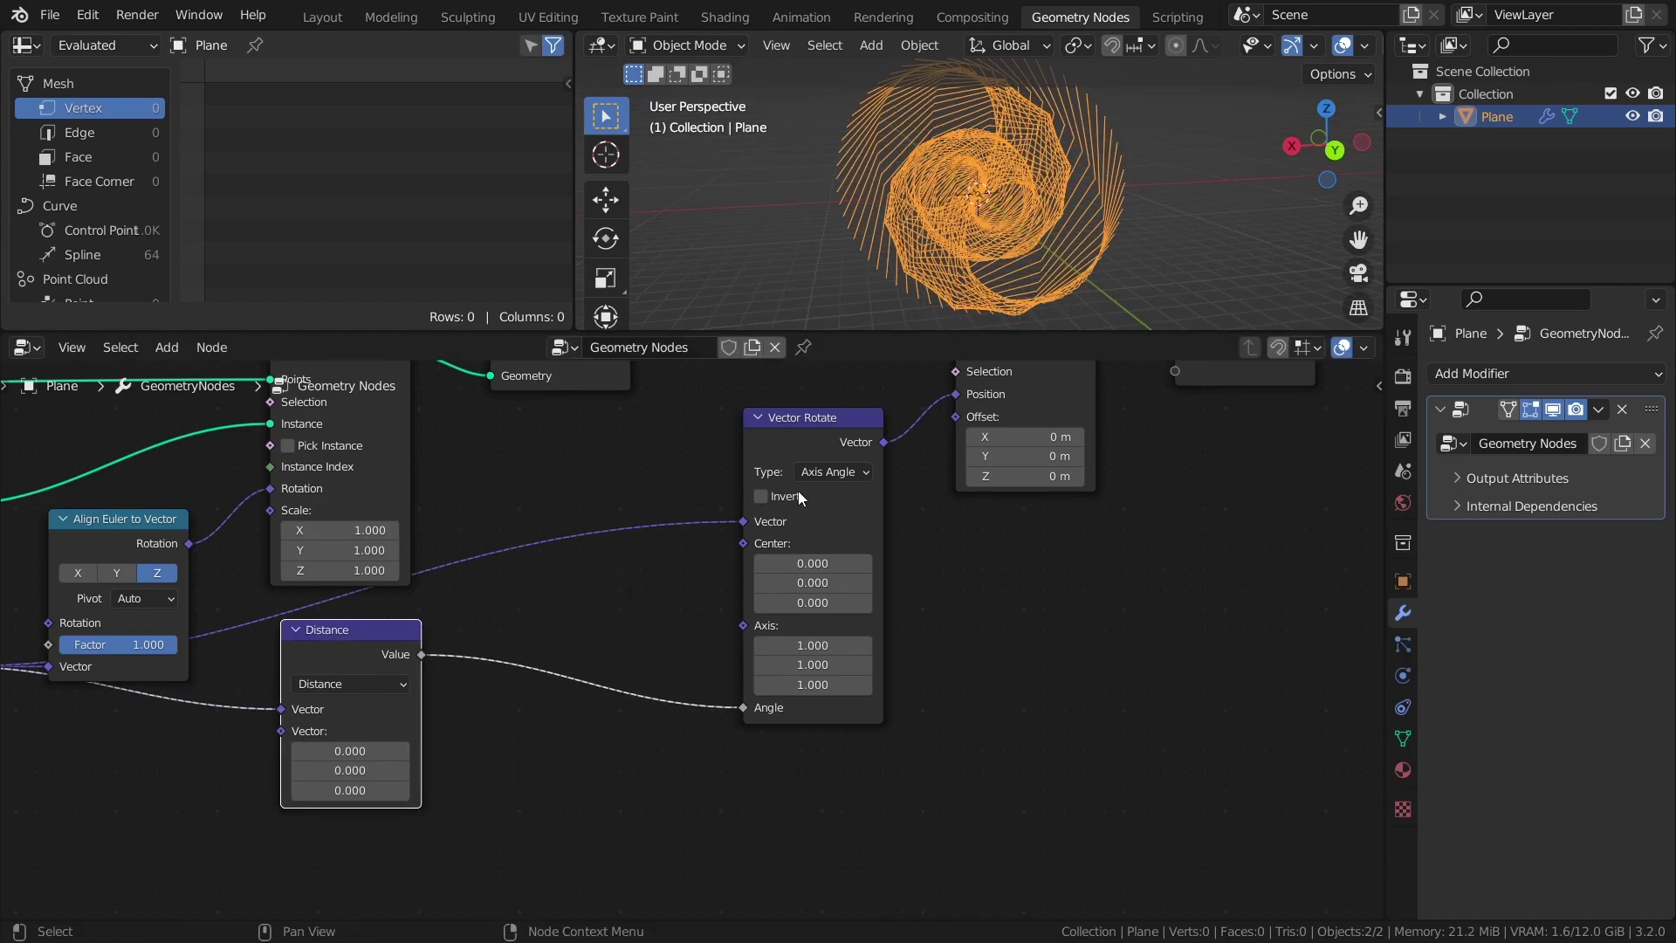
scroll(809, 475, "down", 1)
key("ctrl+s")
key("shift+a")
mouse_move(700, 547)
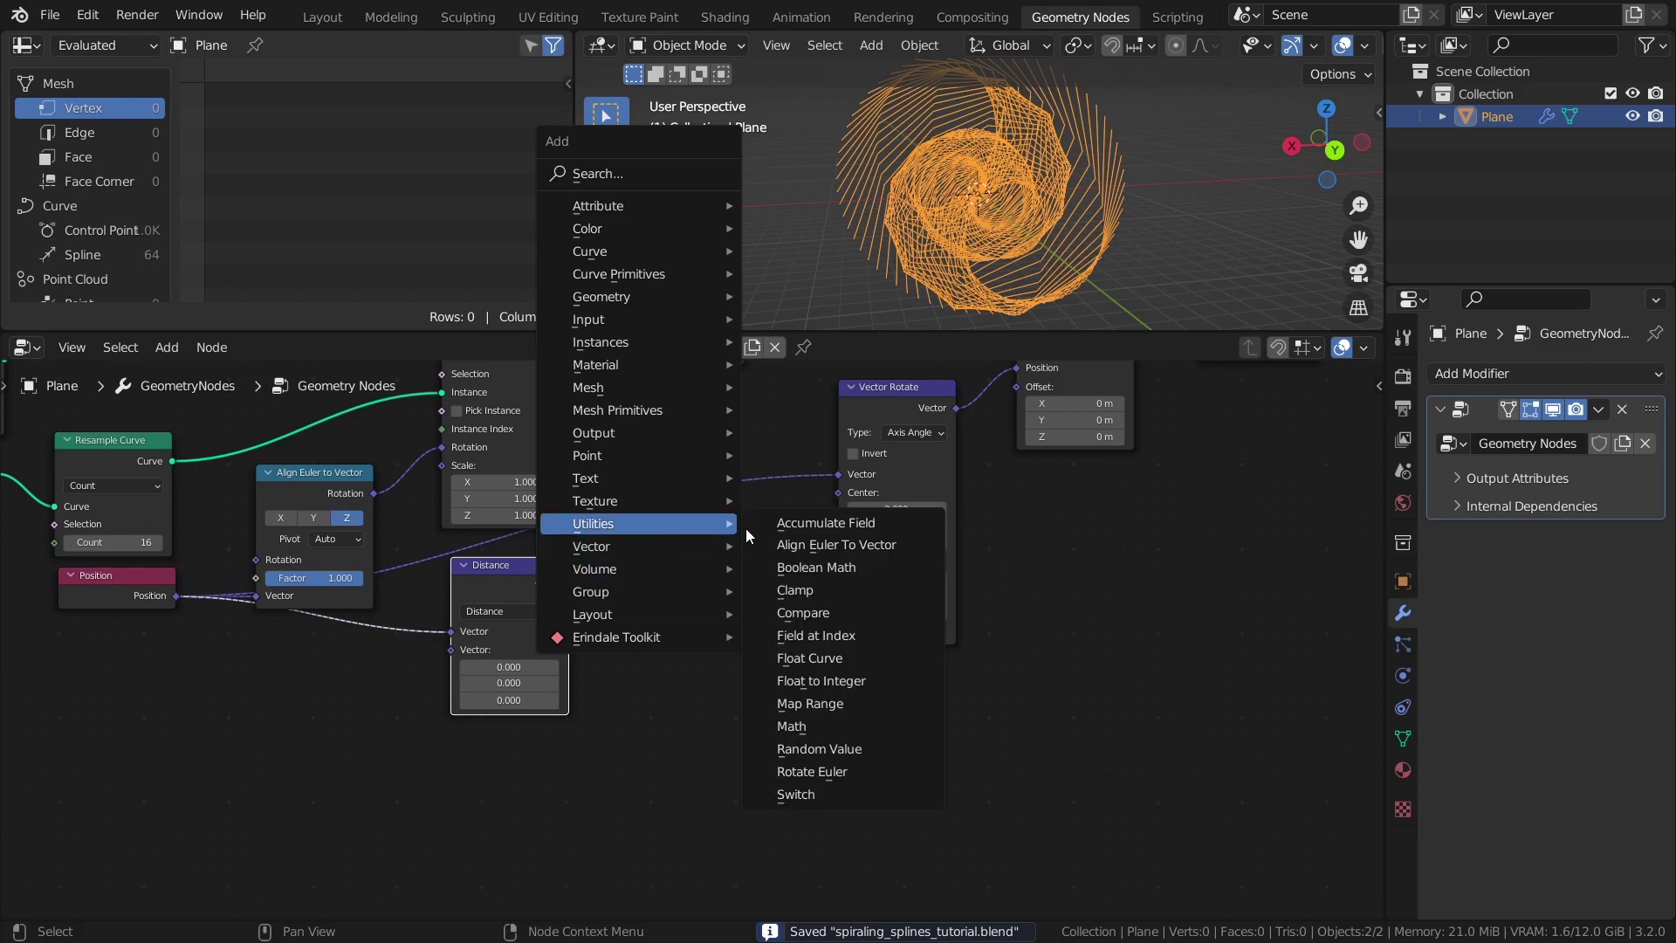
left_click(792, 726)
left_click(735, 727)
left_click(751, 733)
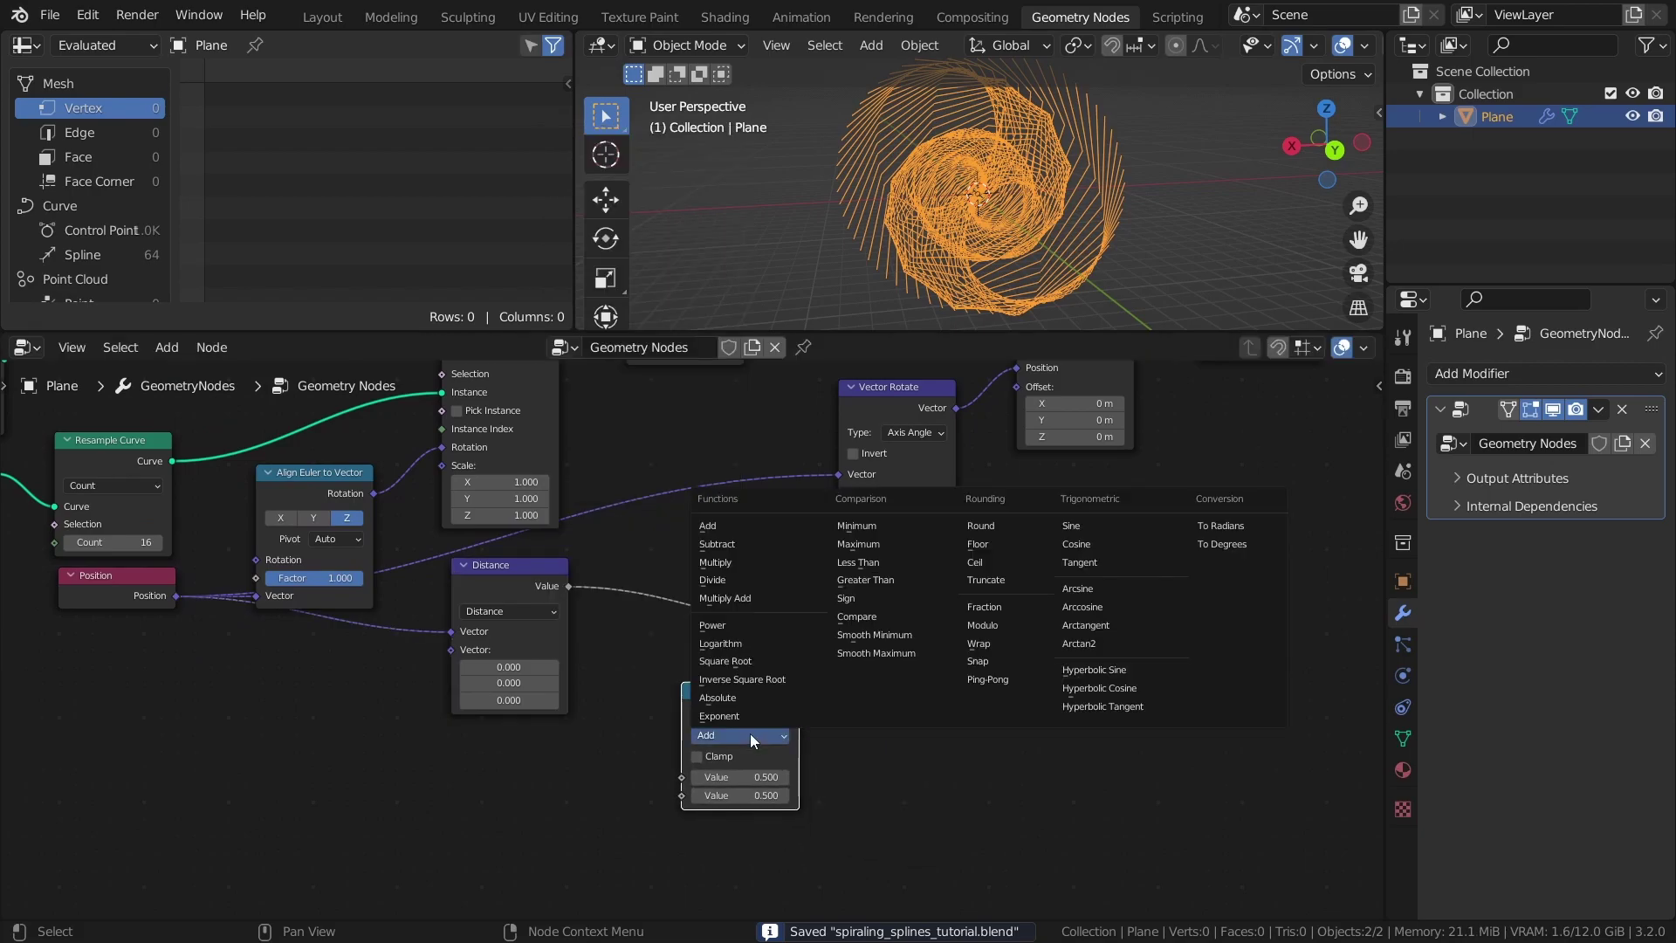
left_click(746, 562)
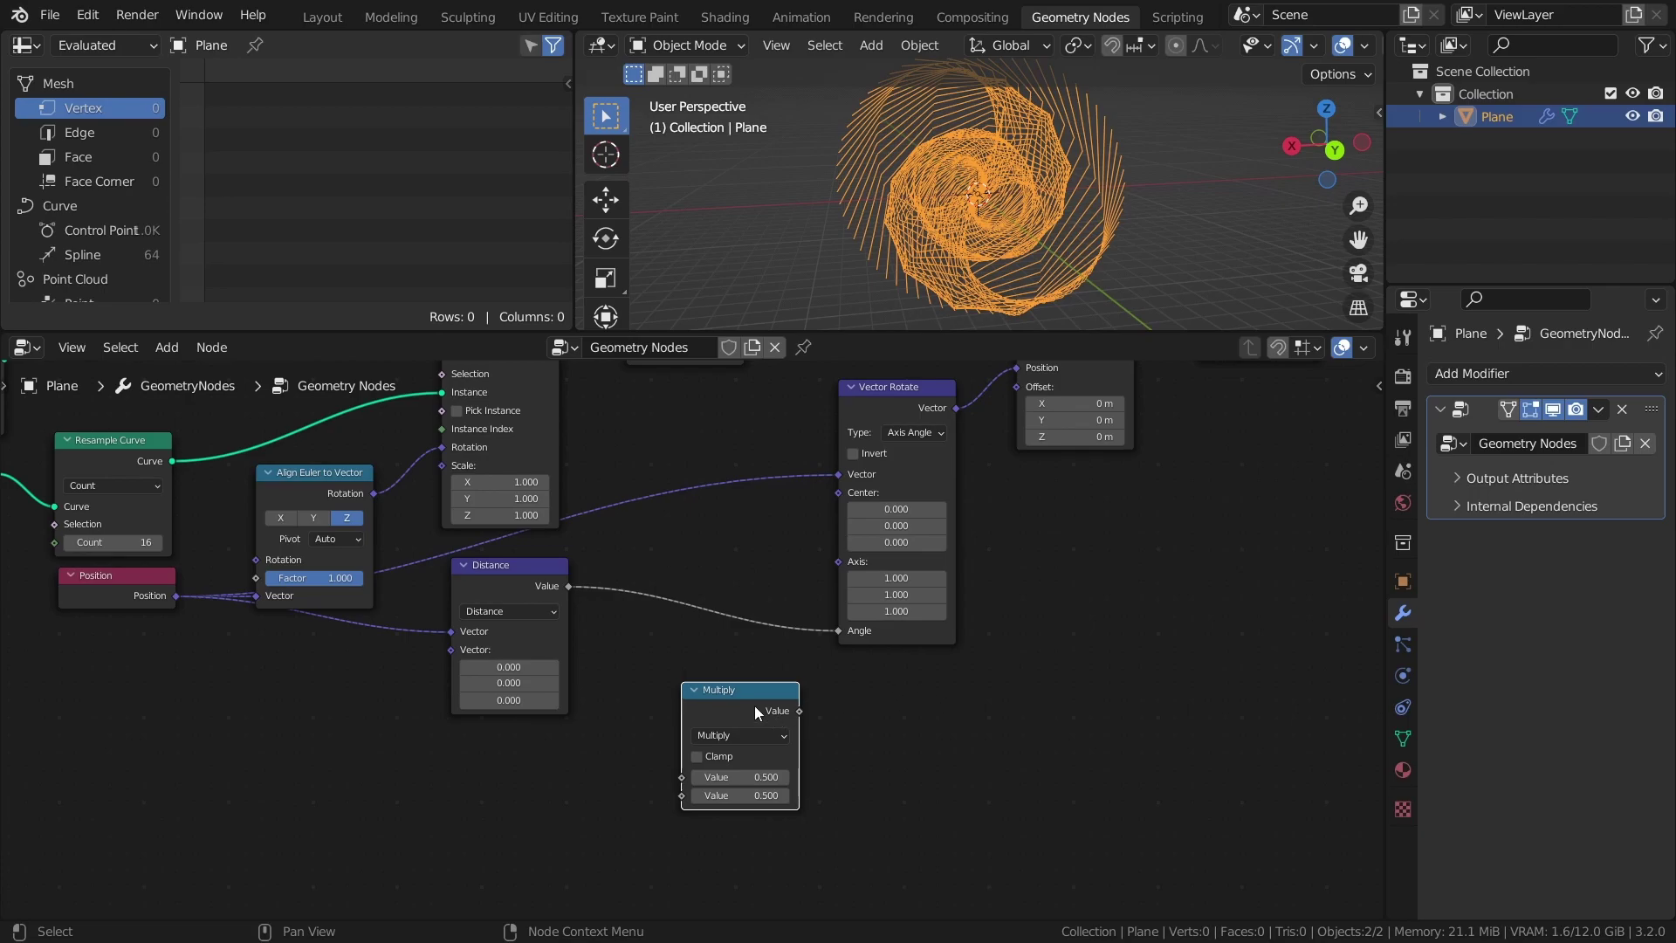
Insert Multiply on the Distance-to-Angle link with a second value of 0.080.
left_click_drag(759, 707, 718, 602)
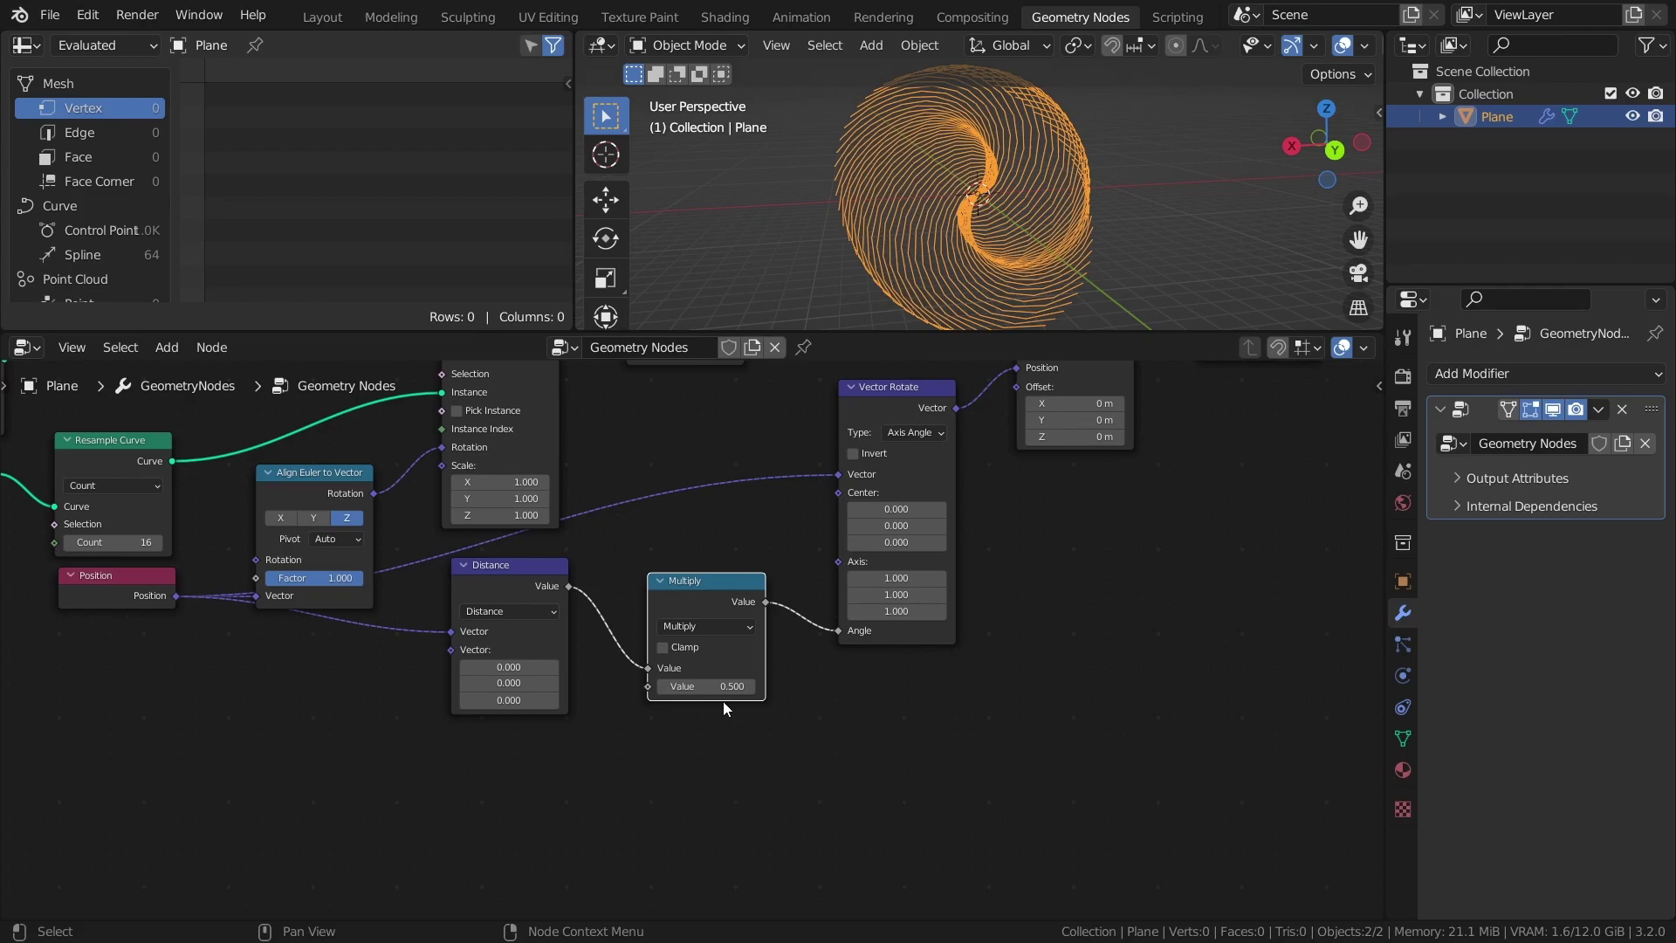
left_click_drag(707, 686, 669, 686, "shift")
scroll(850, 749, "up", 3)
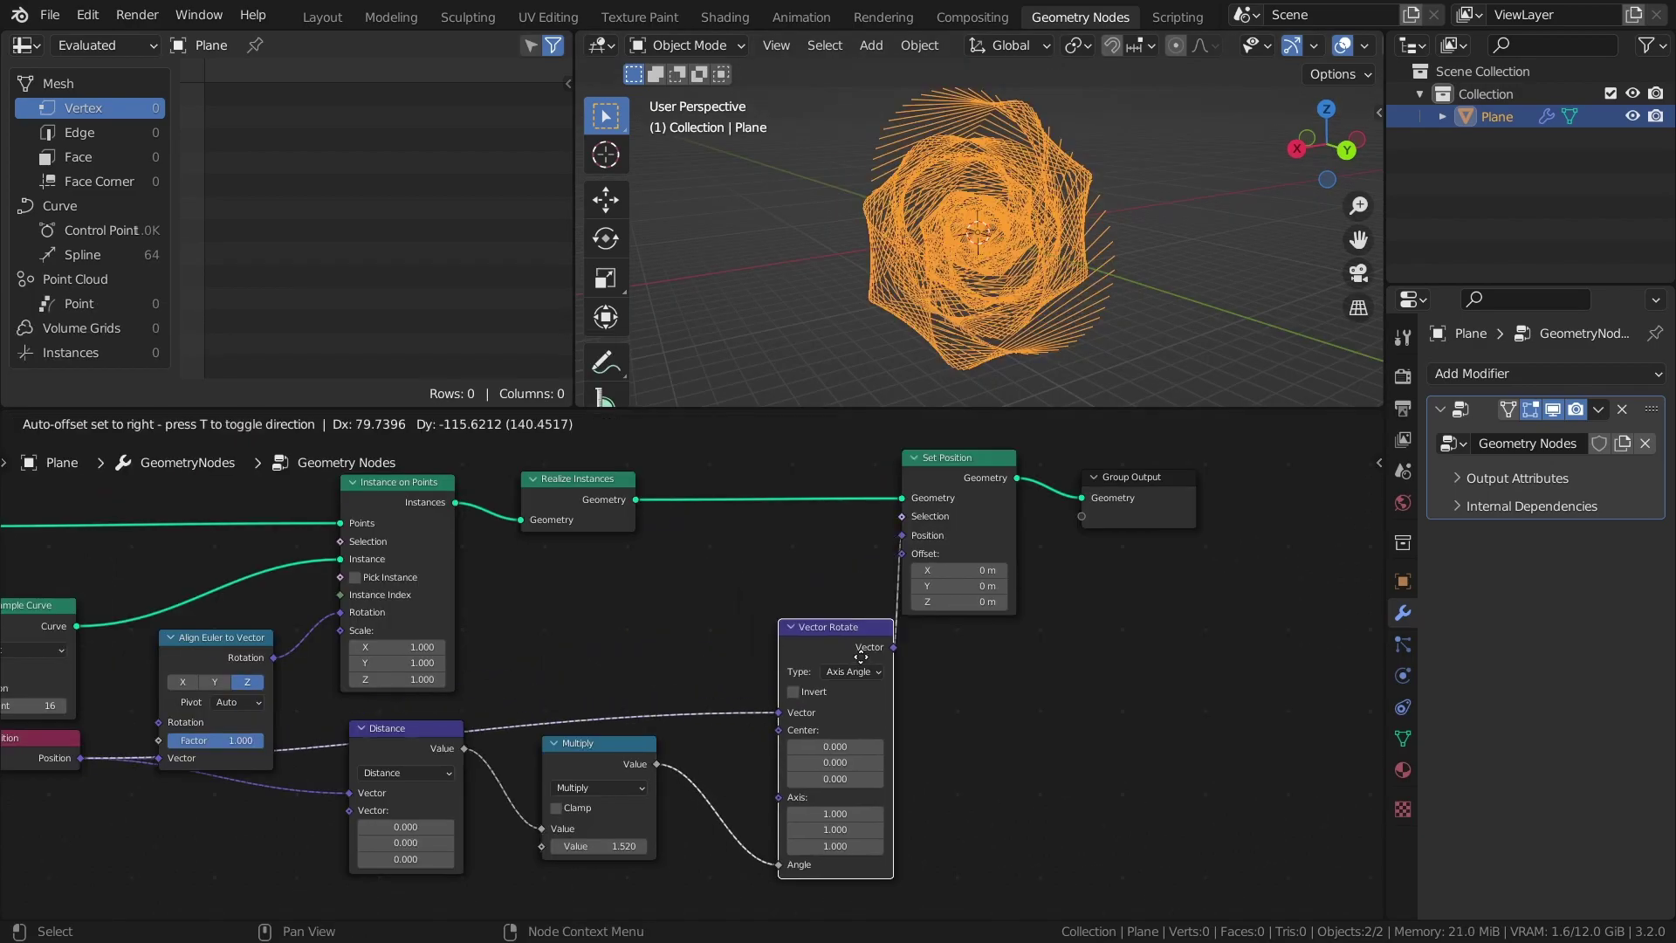
Rearrange the Distance and Multiply nodes, save, and add a Scene Time node.
left_click_drag(785, 646, 214, 746)
middle_click_drag(386, 827, 508, 708)
key("ctrl+s")
key("shift+a")
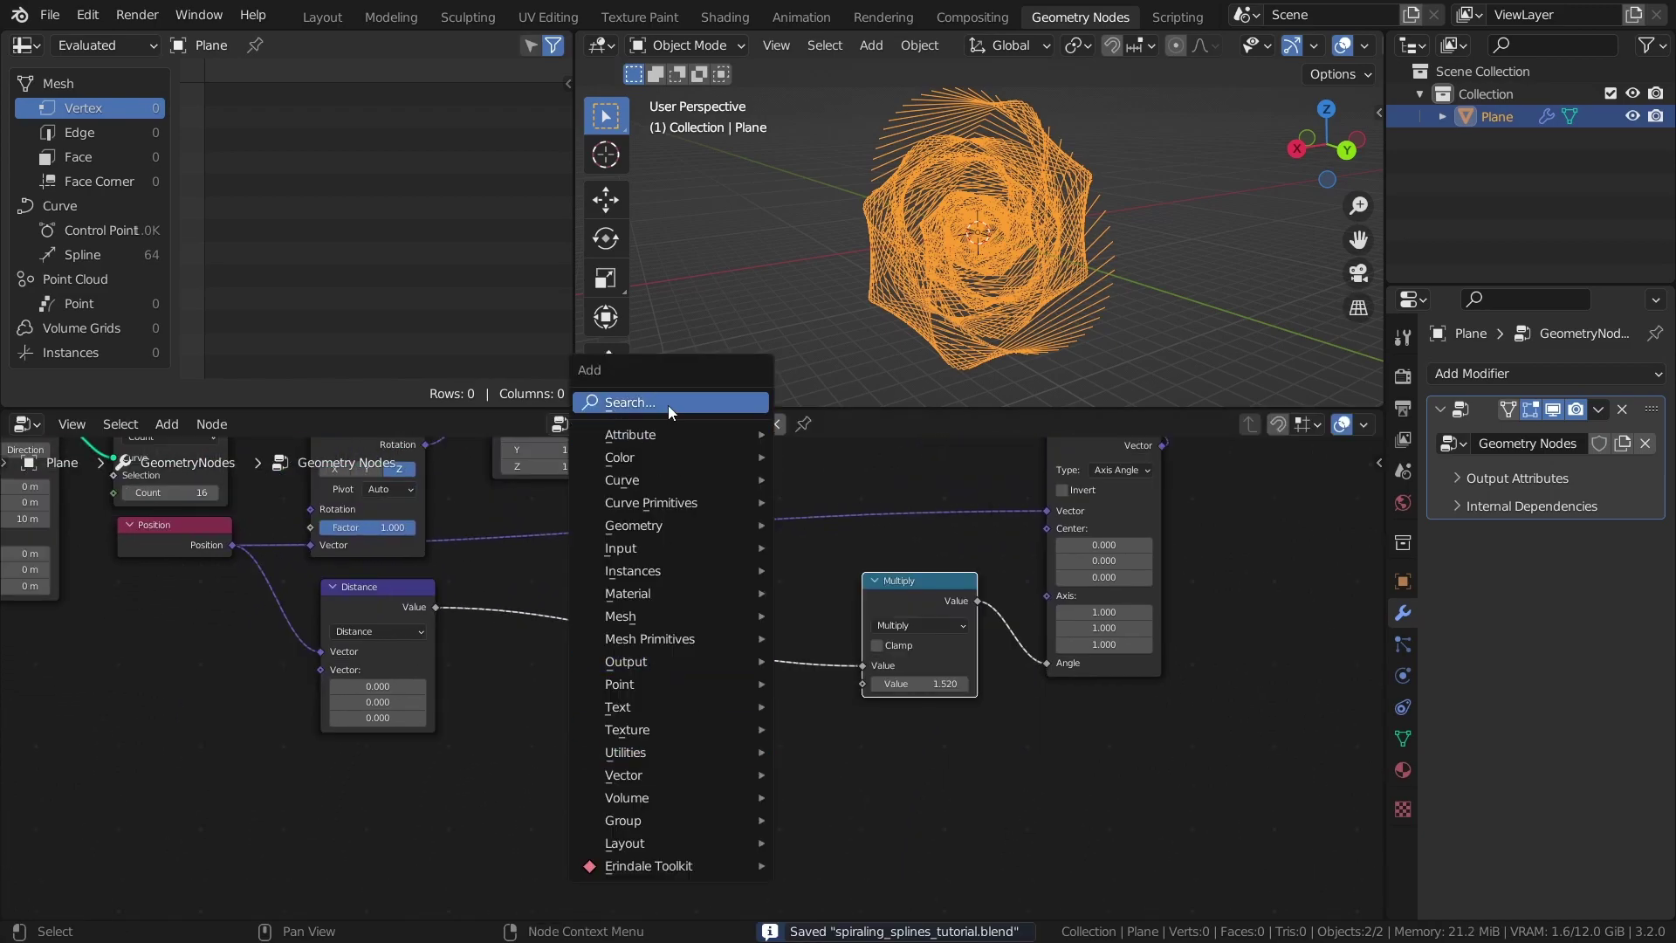
type("sc ti")
key("Return")
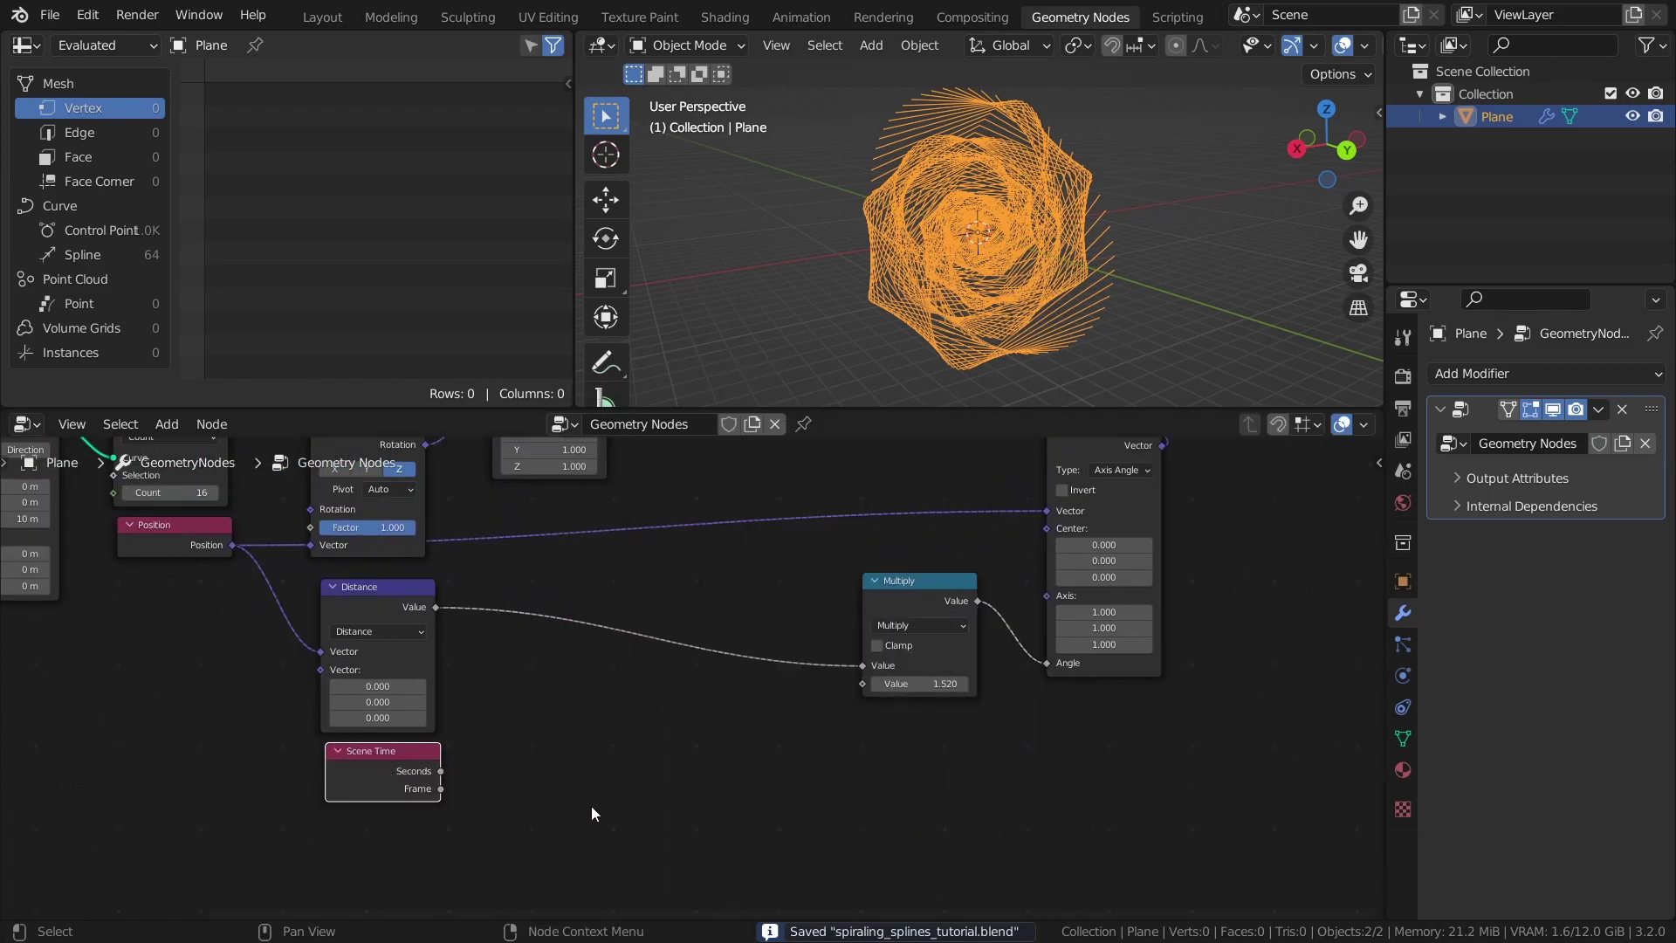
Add a Divide math node fed by Scene Time Seconds, outputting into Multiply's second Value.
key("shift+a")
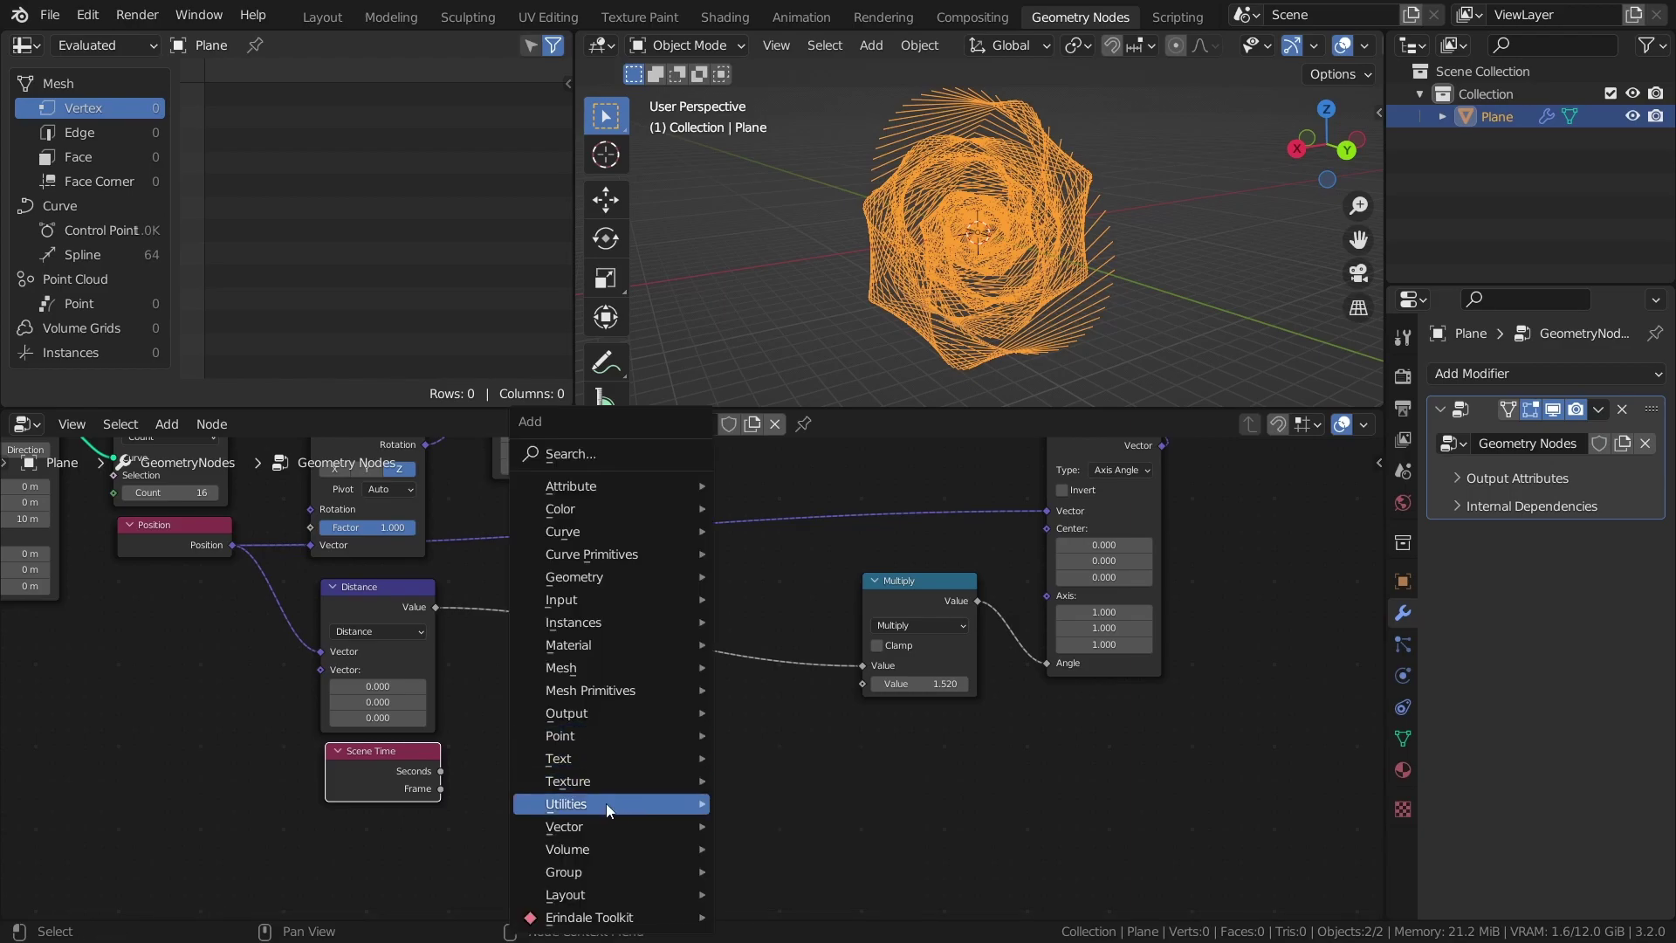
mouse_move(606, 804)
left_click(794, 740)
left_click(563, 669)
left_click(631, 721)
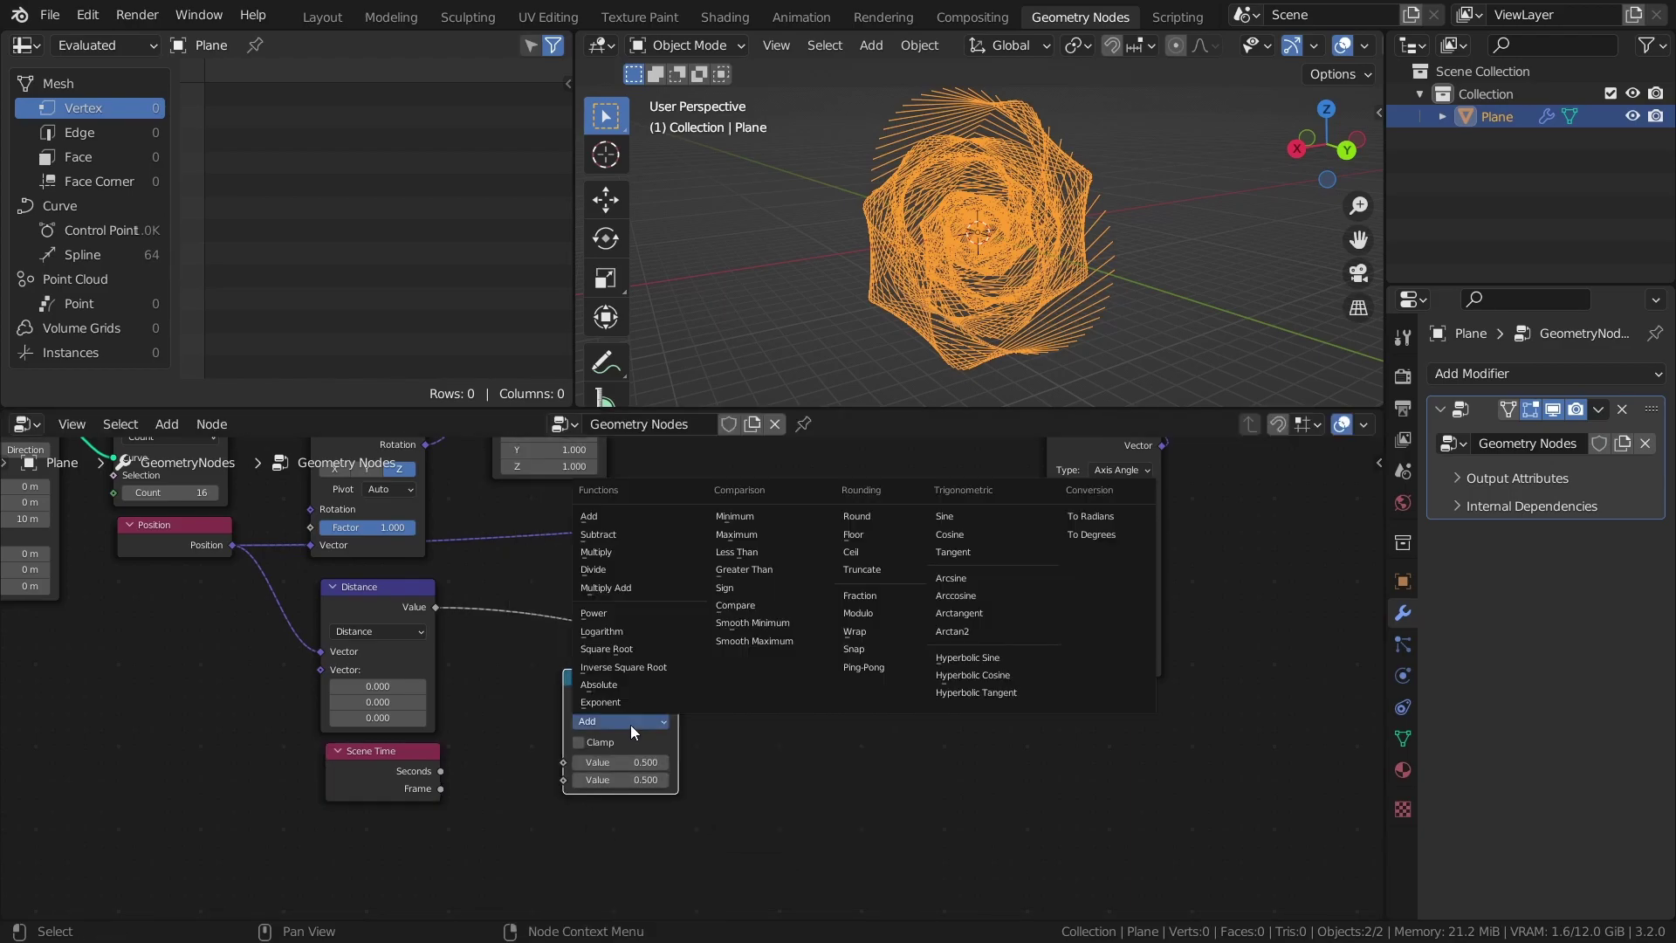
left_click(627, 564)
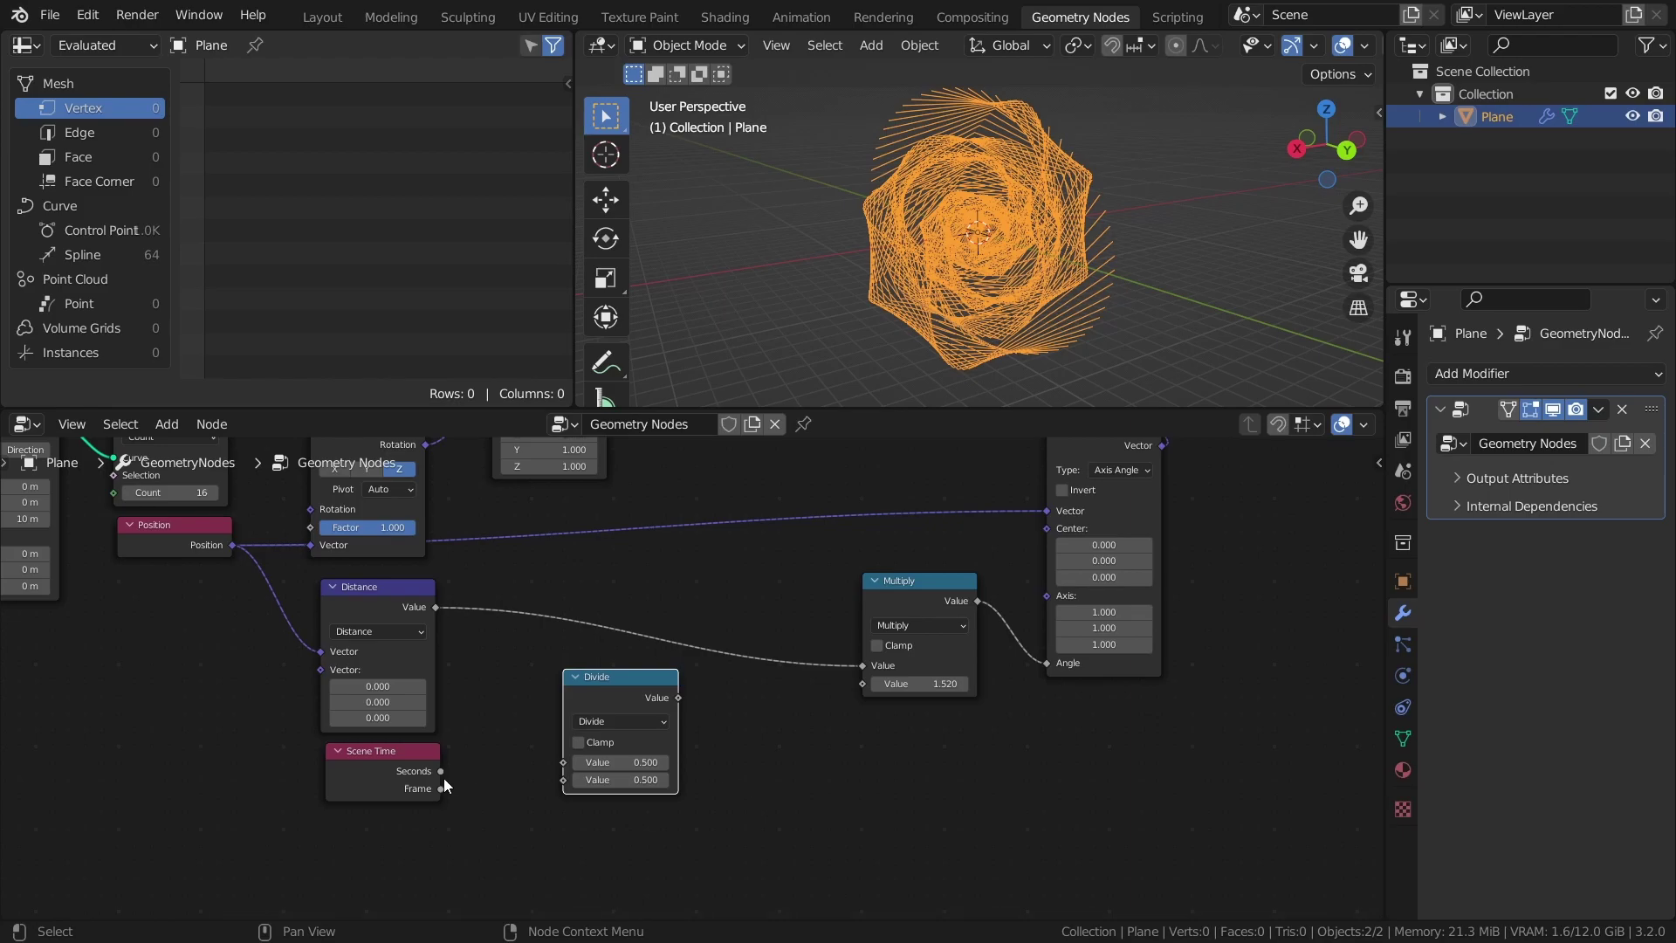
left_click_drag(578, 768, 584, 763)
left_click_drag(677, 697, 861, 688)
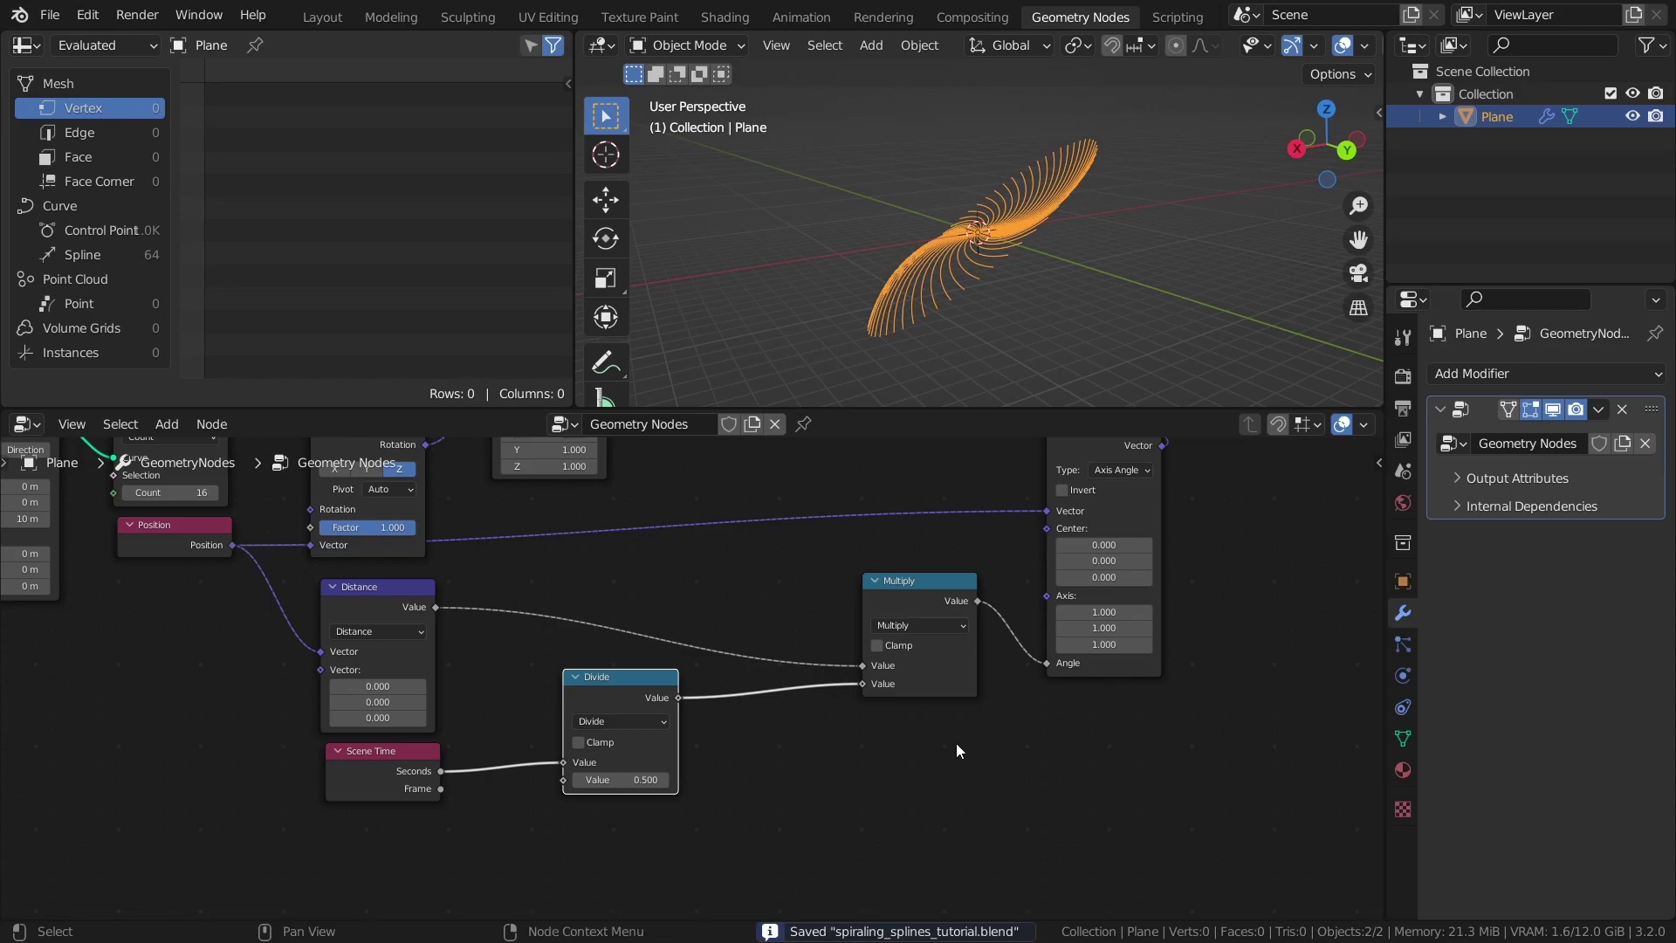
Play the animation and set the Divide node's divisor to 4, then to 10.
key("space")
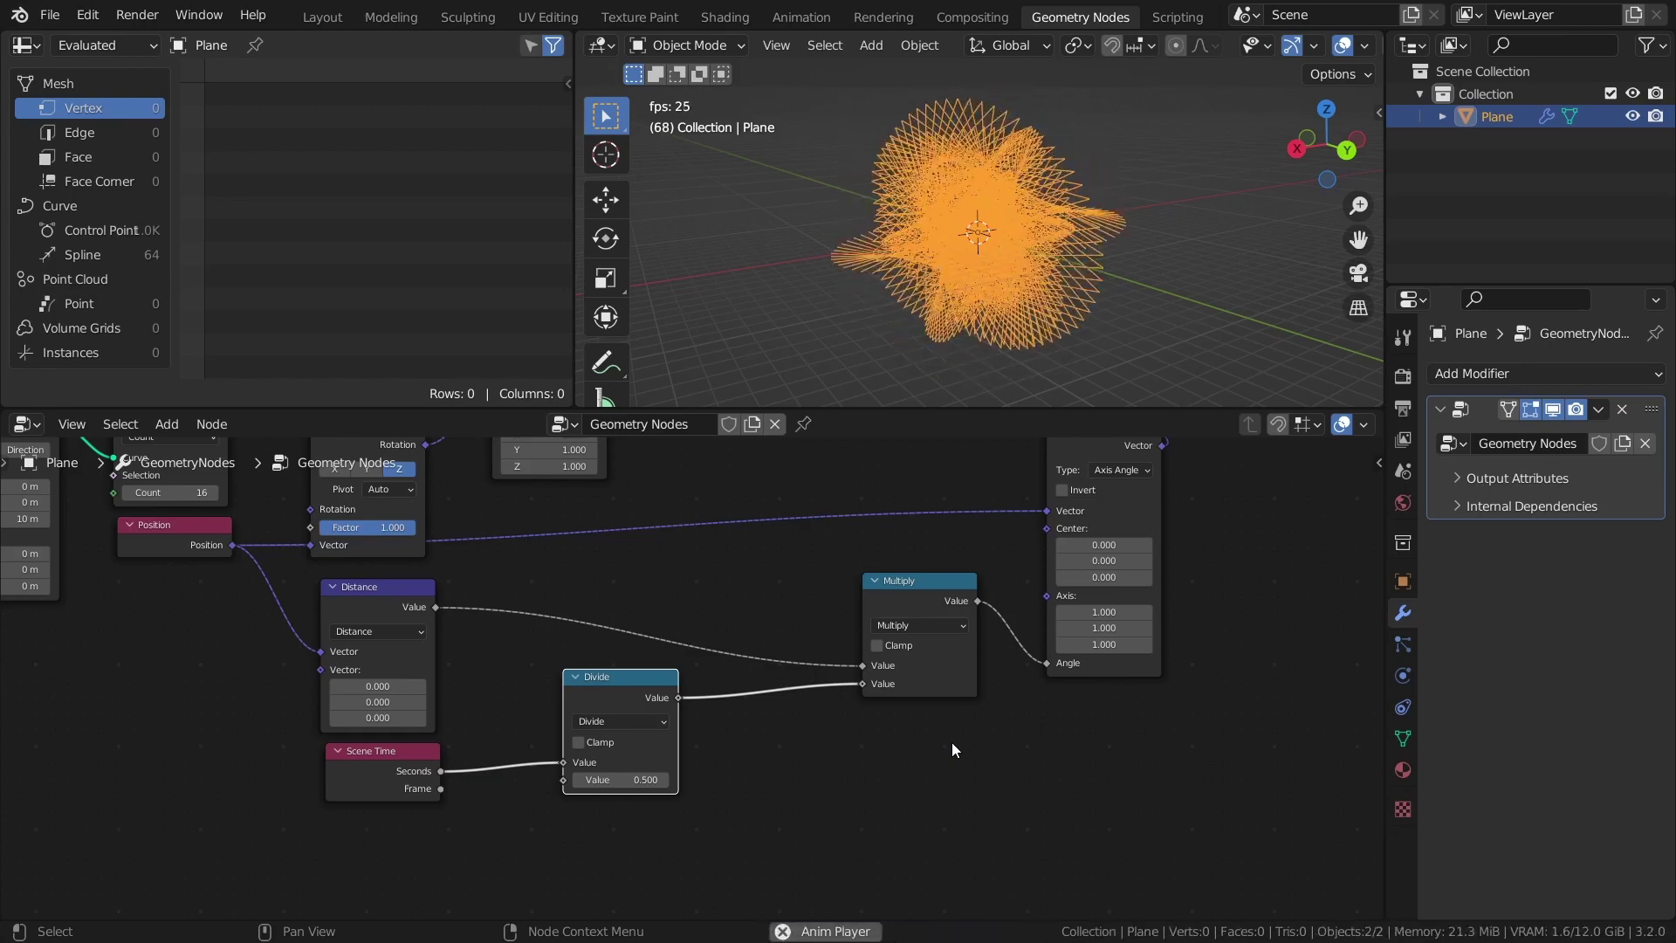
left_click(622, 780)
type("4")
key("Return")
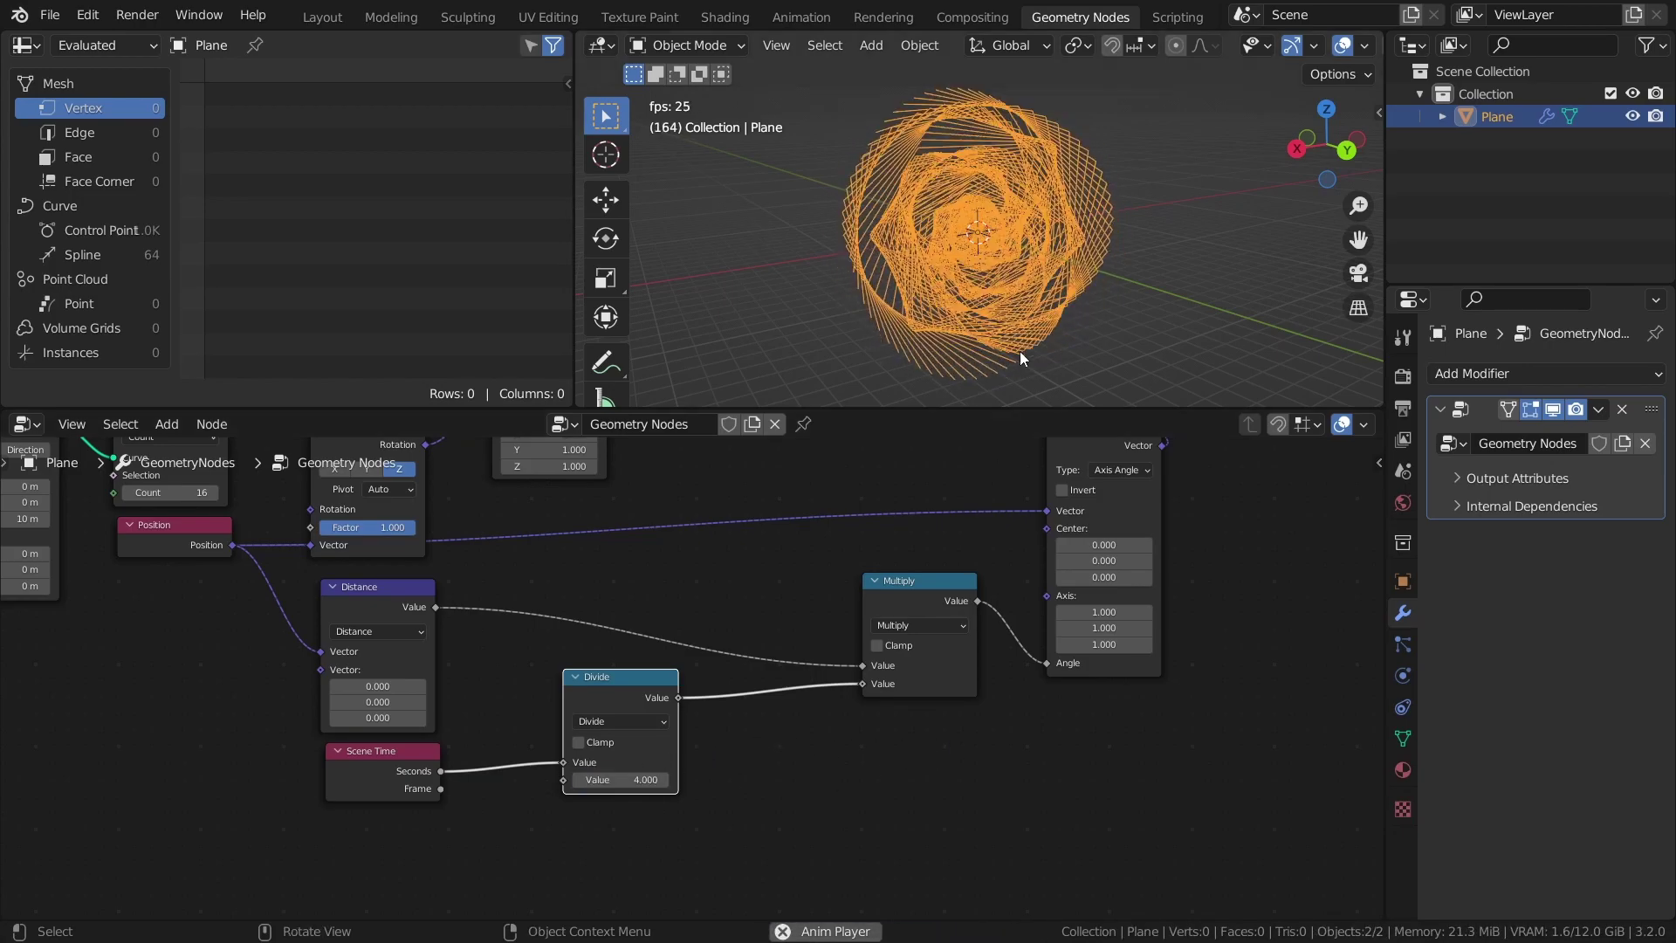
scroll(804, 814, "up", 2)
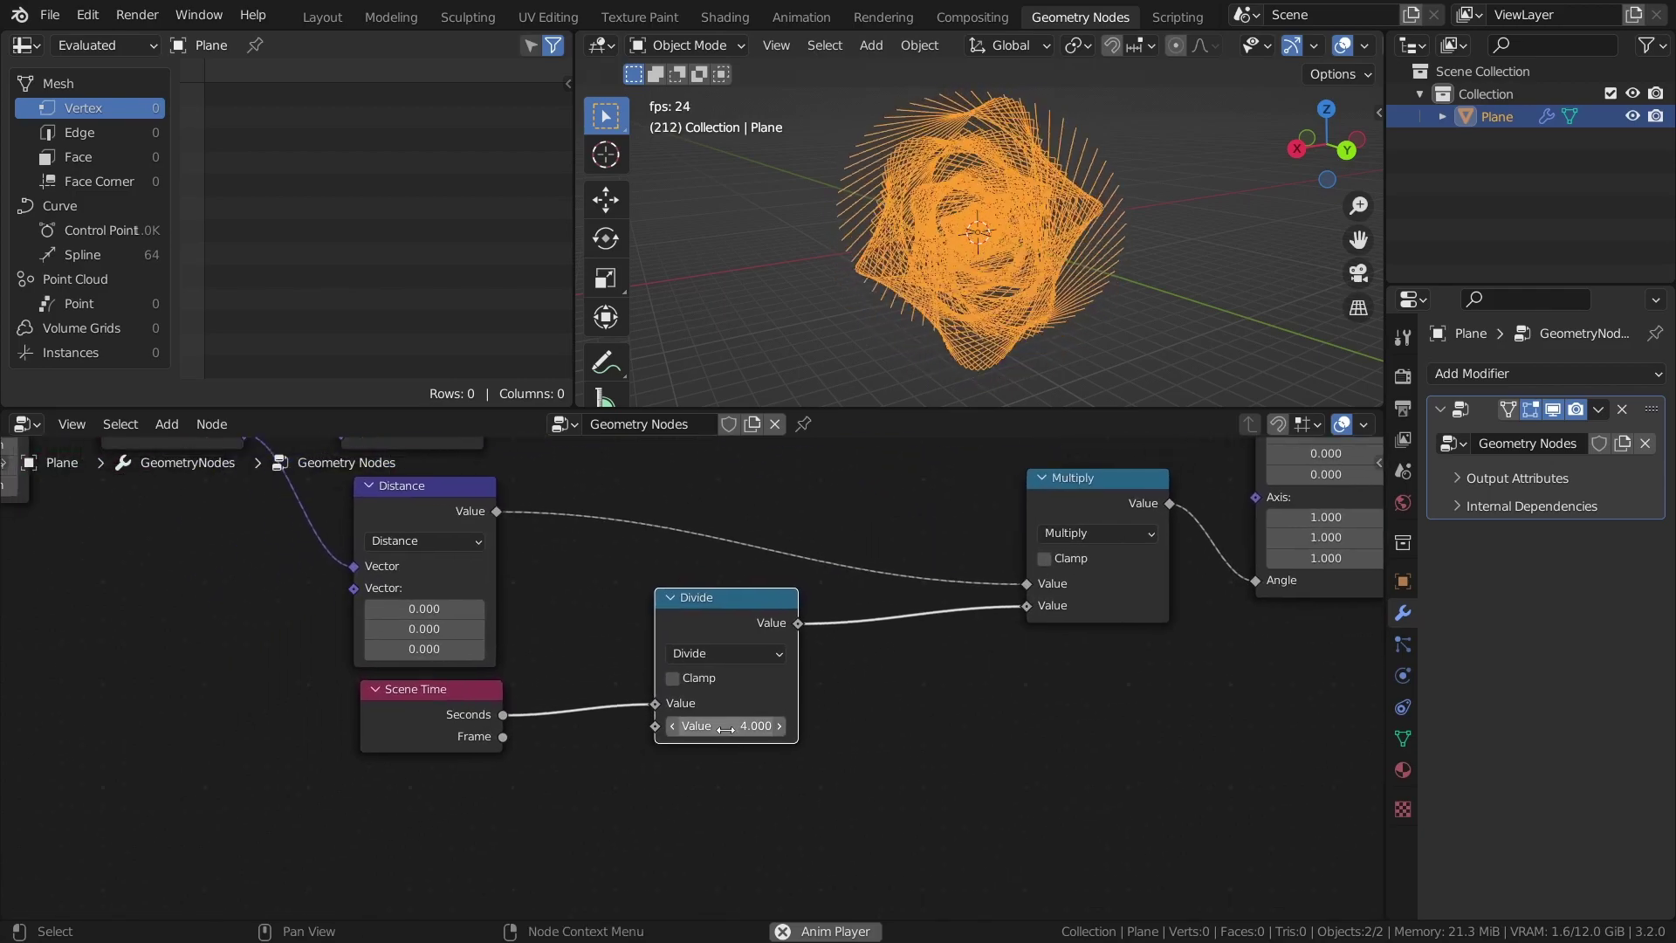
left_click(716, 726)
type("10")
key("Return")
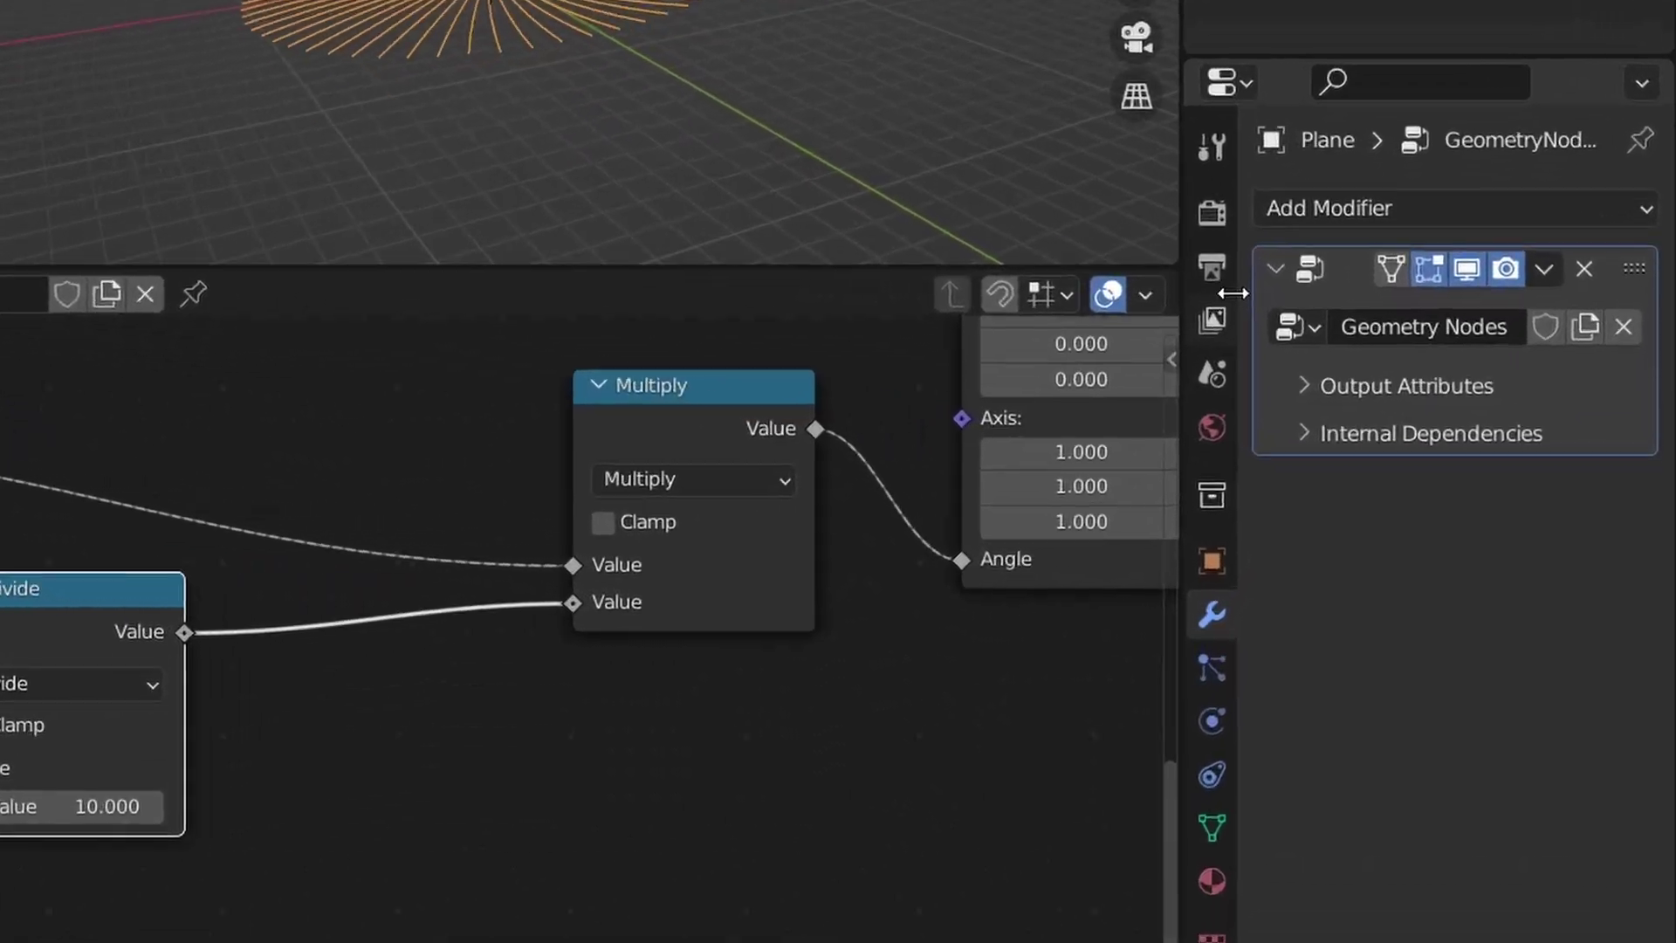
Set the scene's Frame End to 2000 and save the file.
left_click(1213, 266)
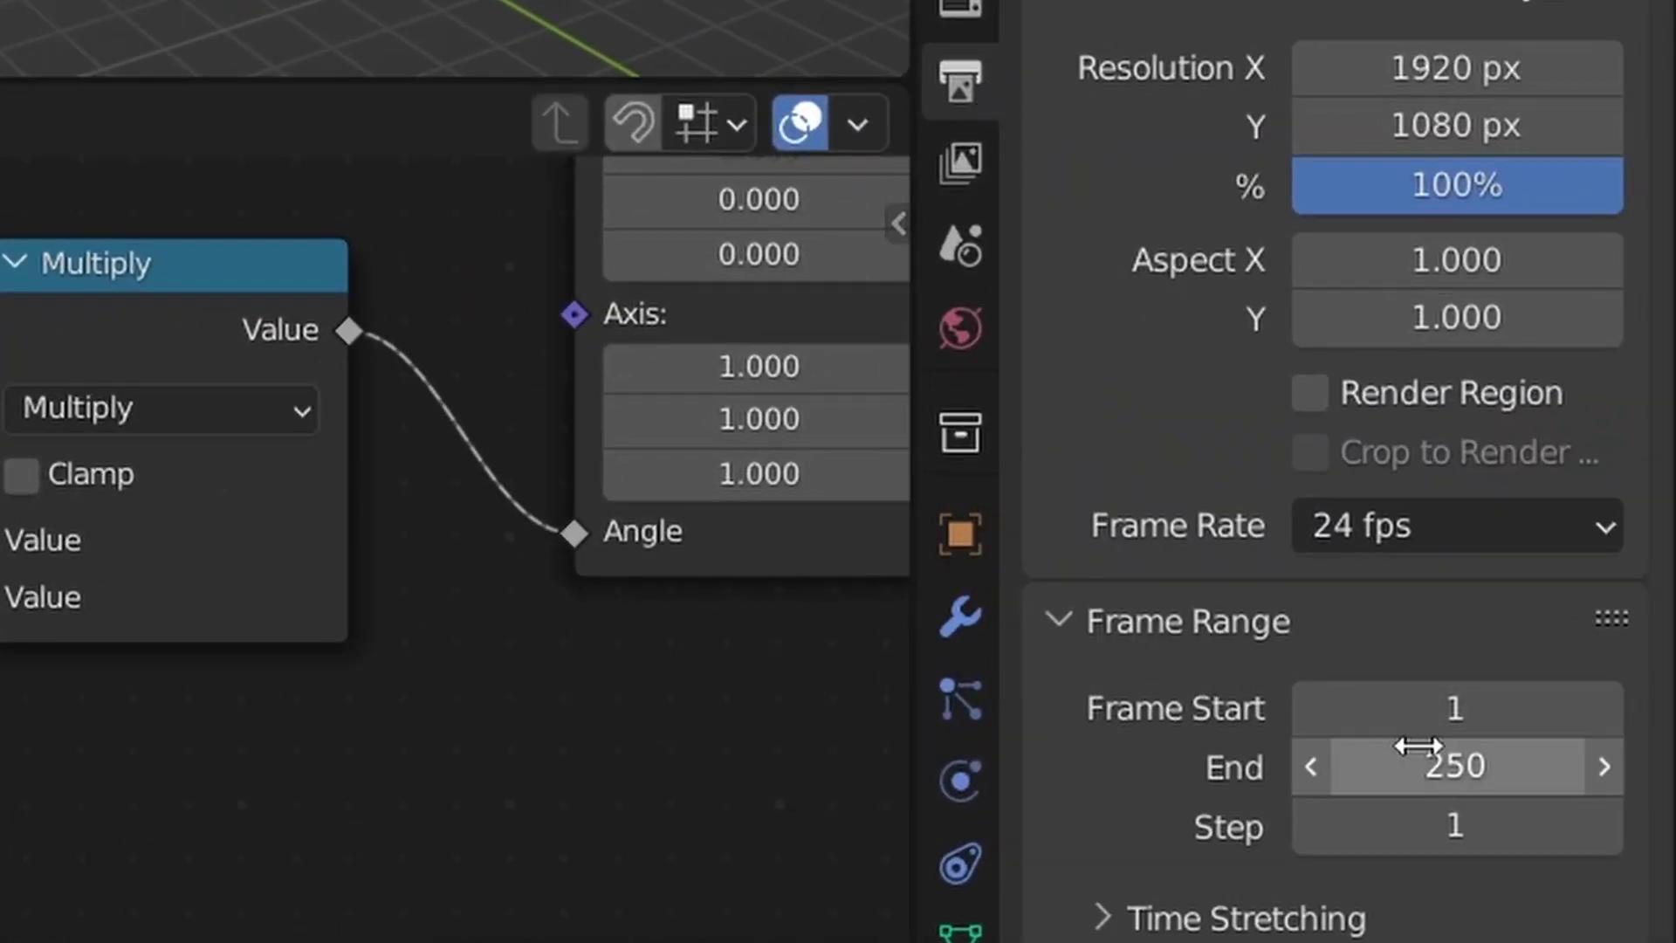
type("0")
key("Return")
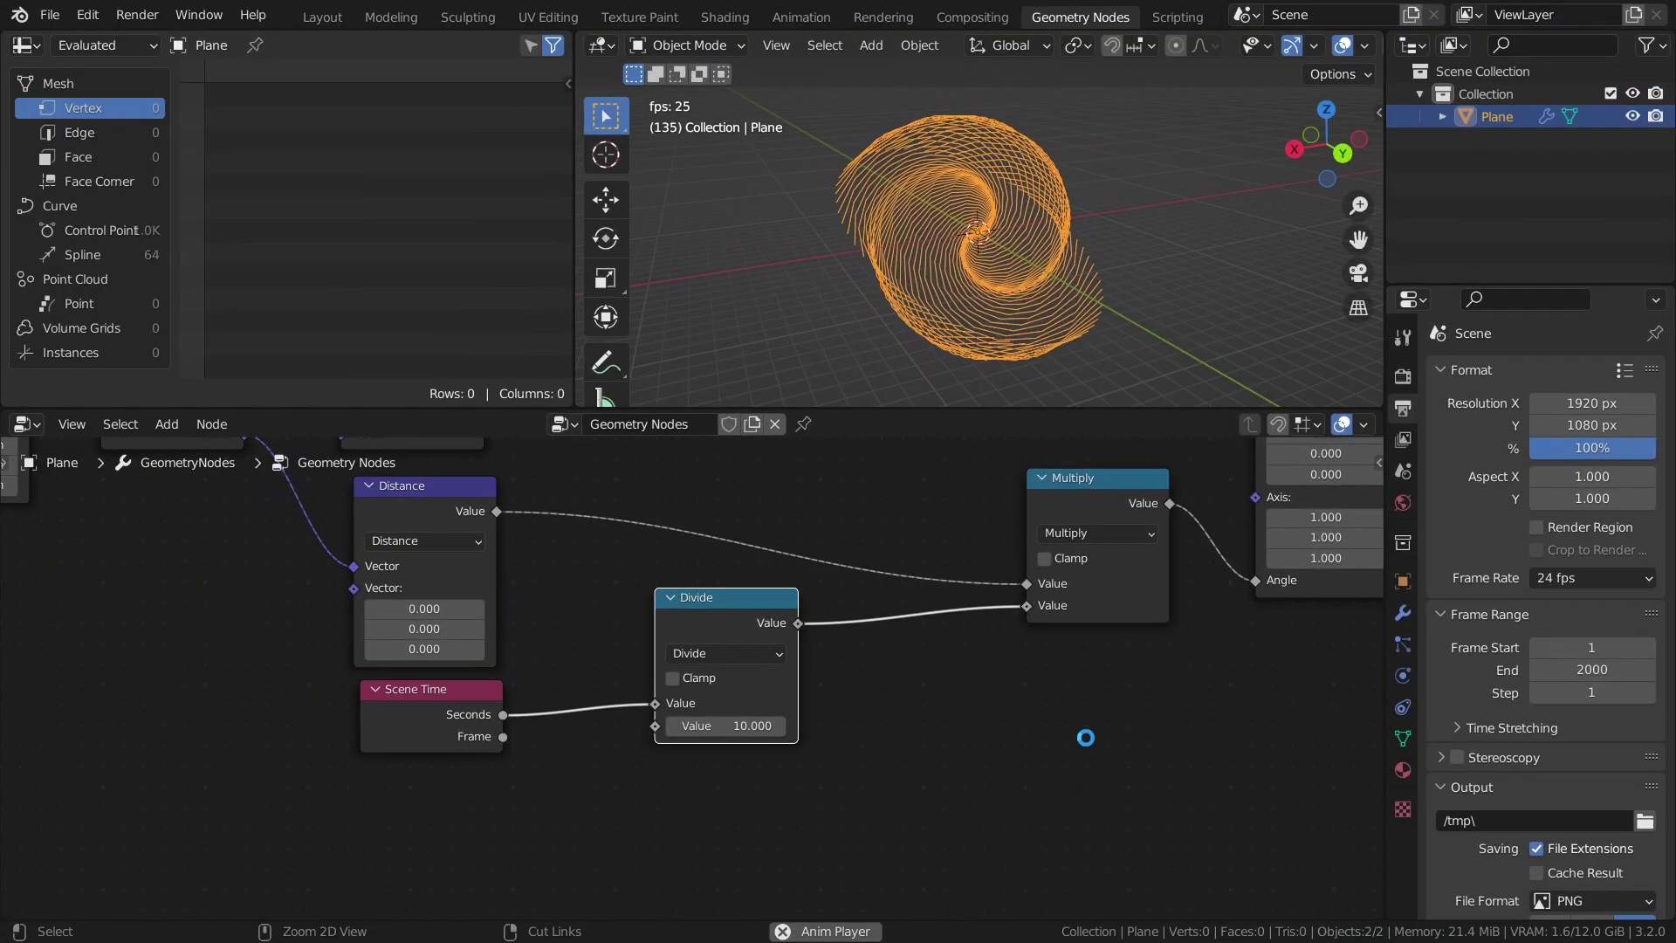
key("ctrl+s")
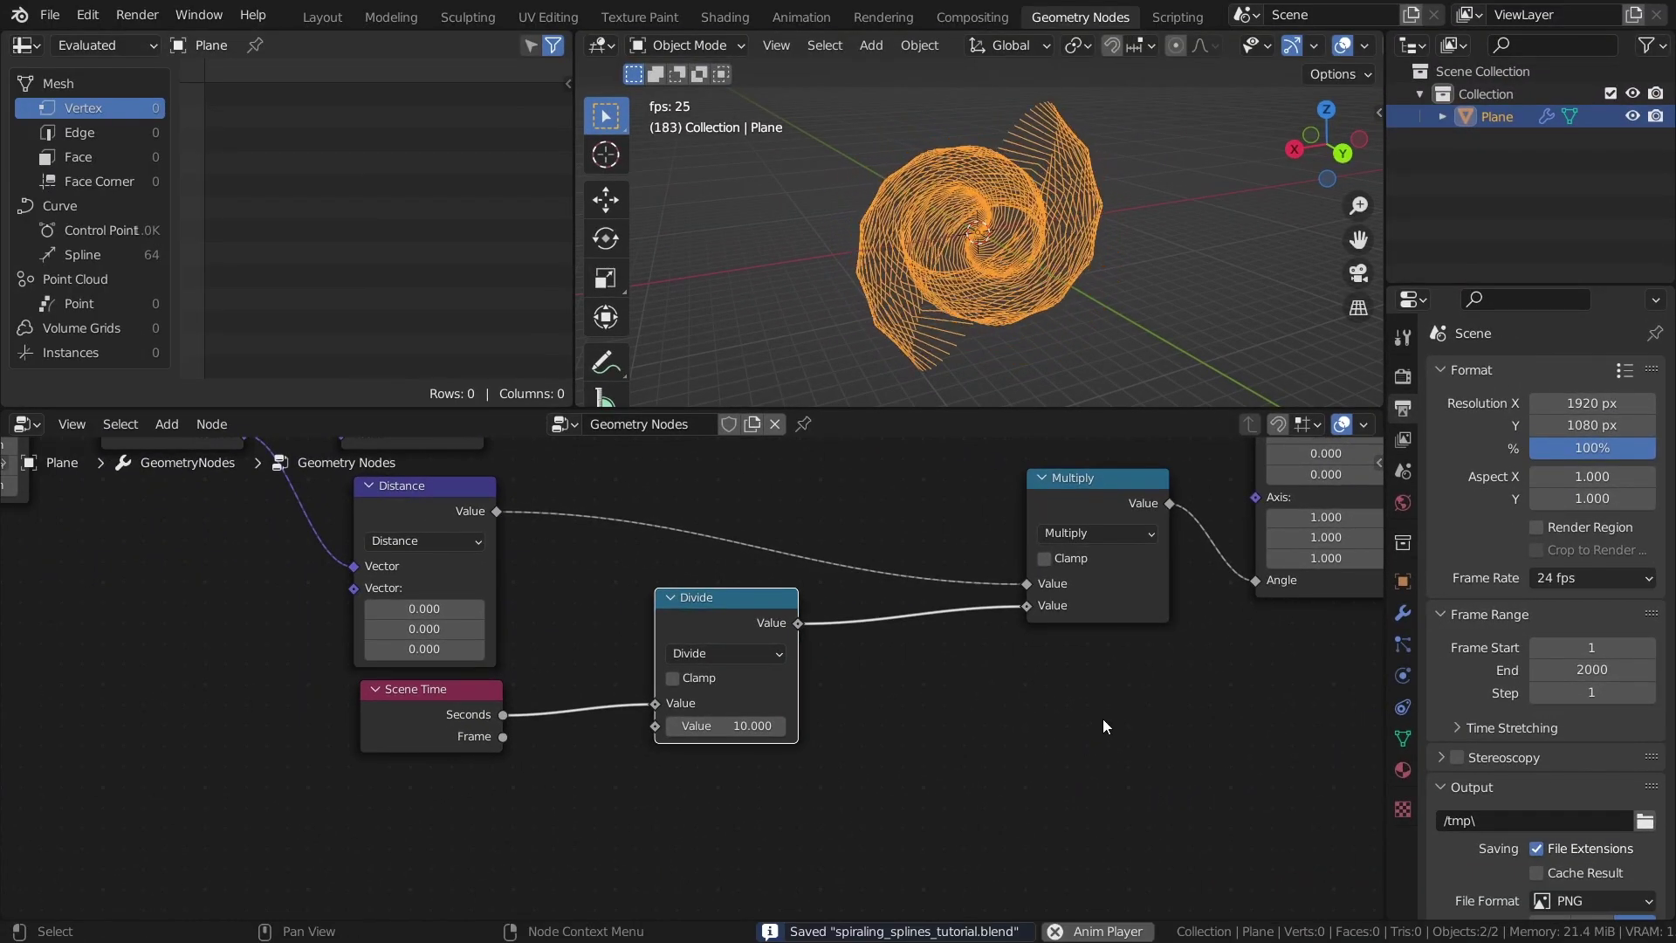
Insert a Set Spline Type node before Group Output and set it to Bezier.
middle_click_drag(920, 352, 1124, 296)
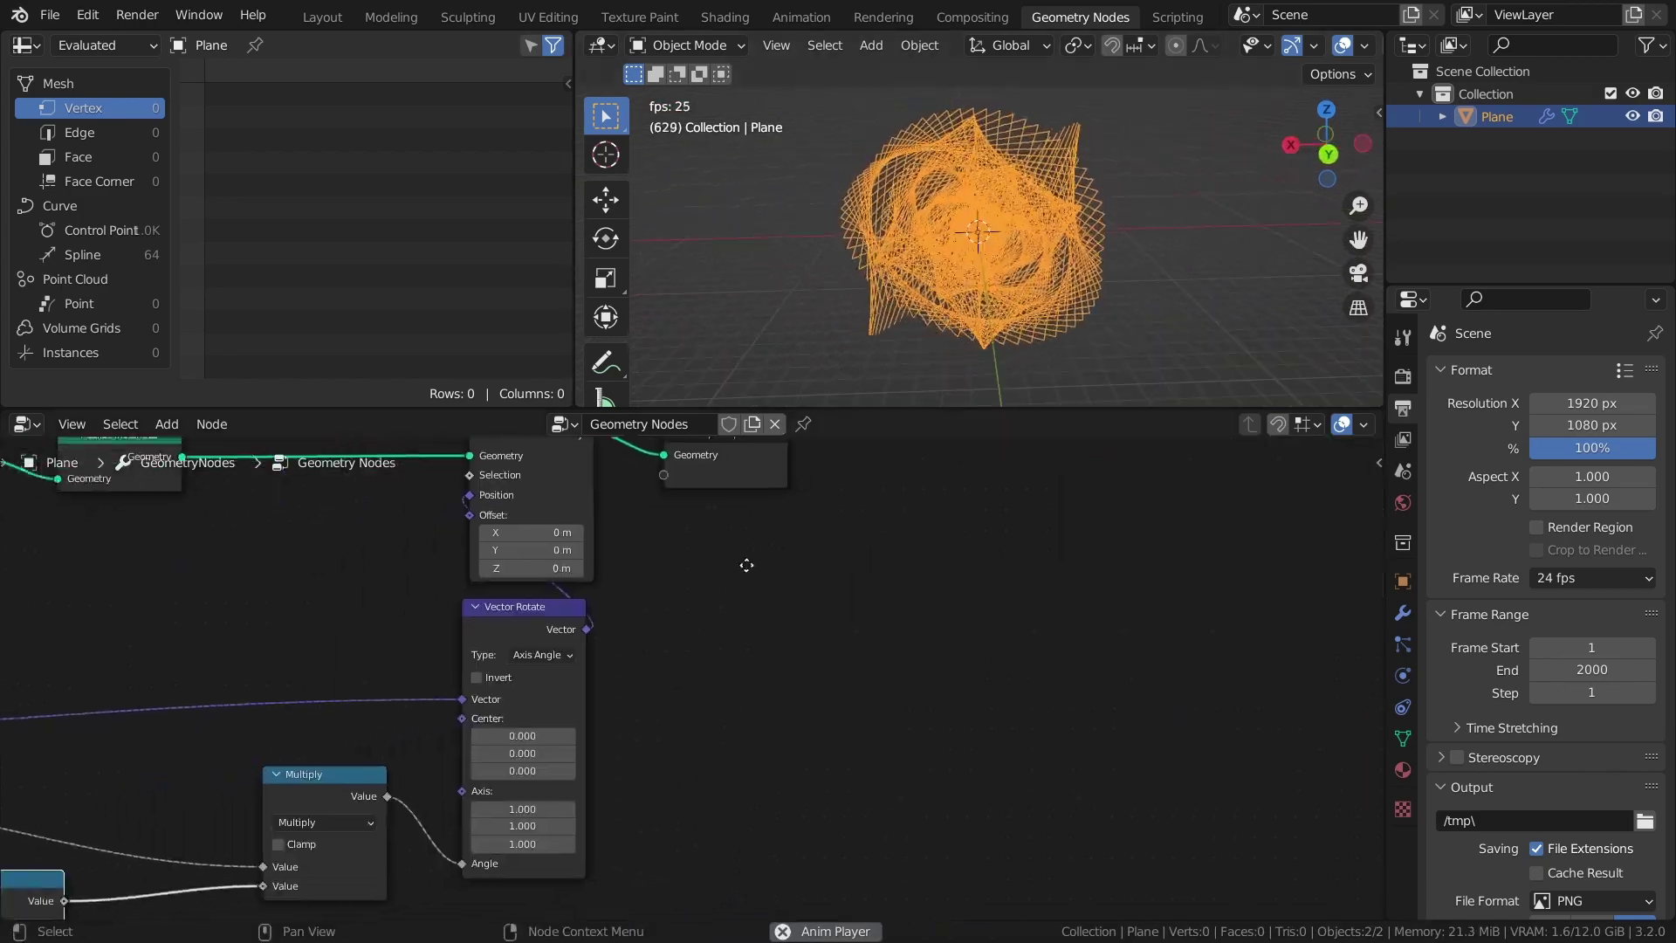
scroll(699, 531, "up", 3)
left_click_drag(602, 602, 1145, 604)
key("ctrl+s")
key("shift+a")
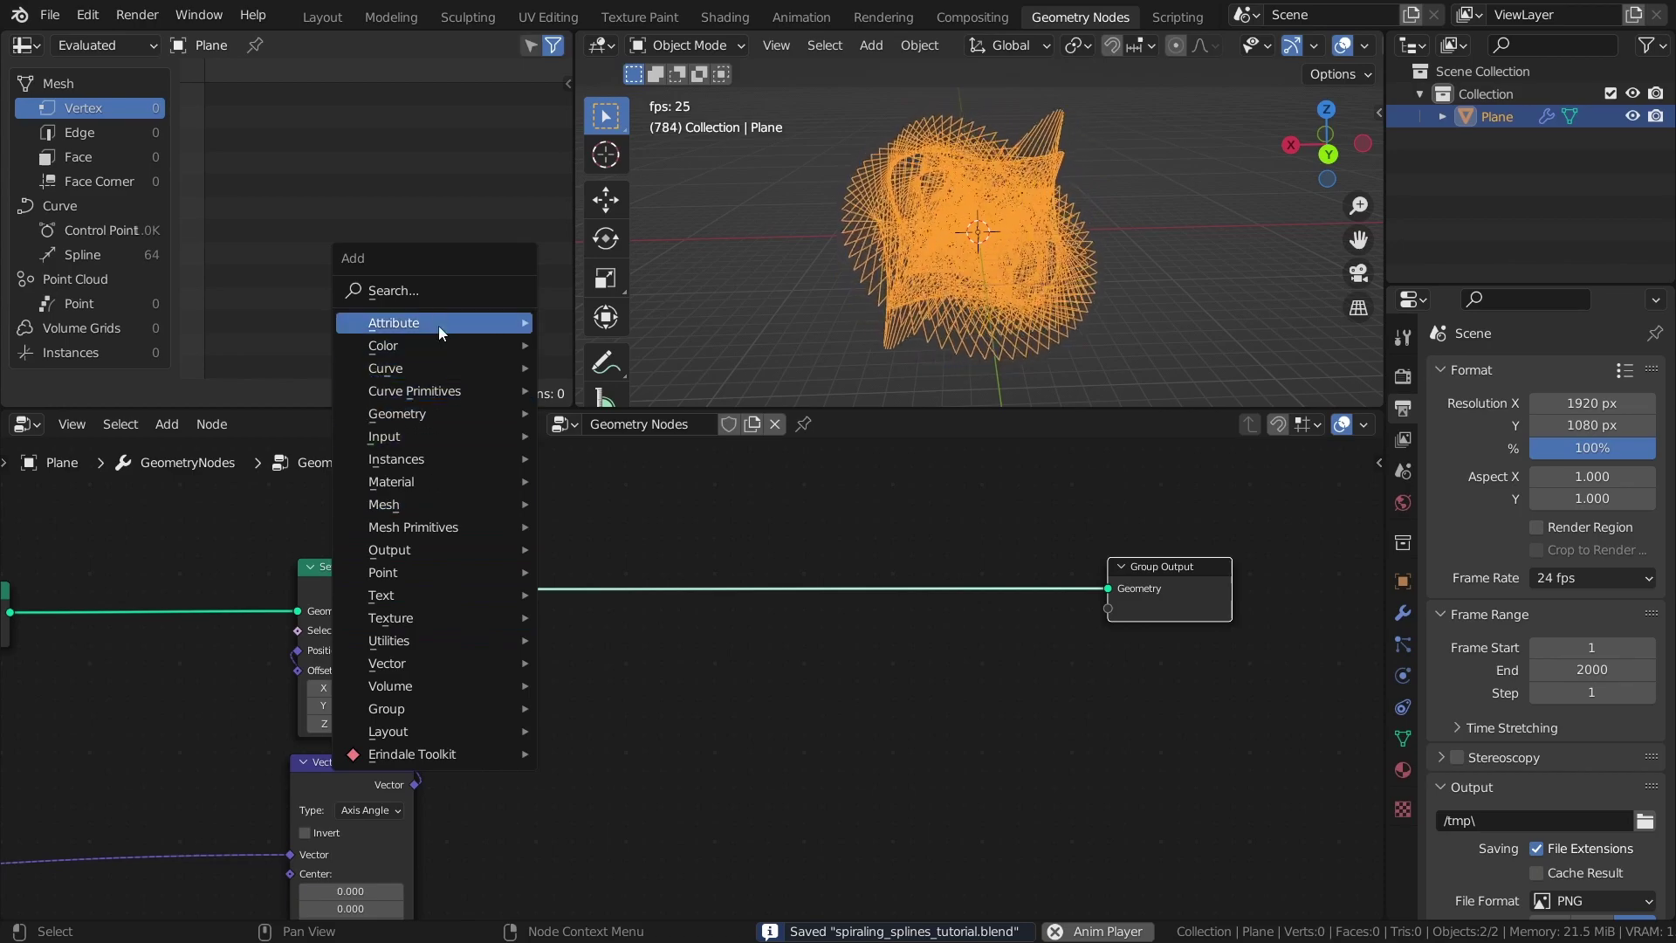
left_click(437, 290)
type("set spl")
key("Return")
left_click(580, 590)
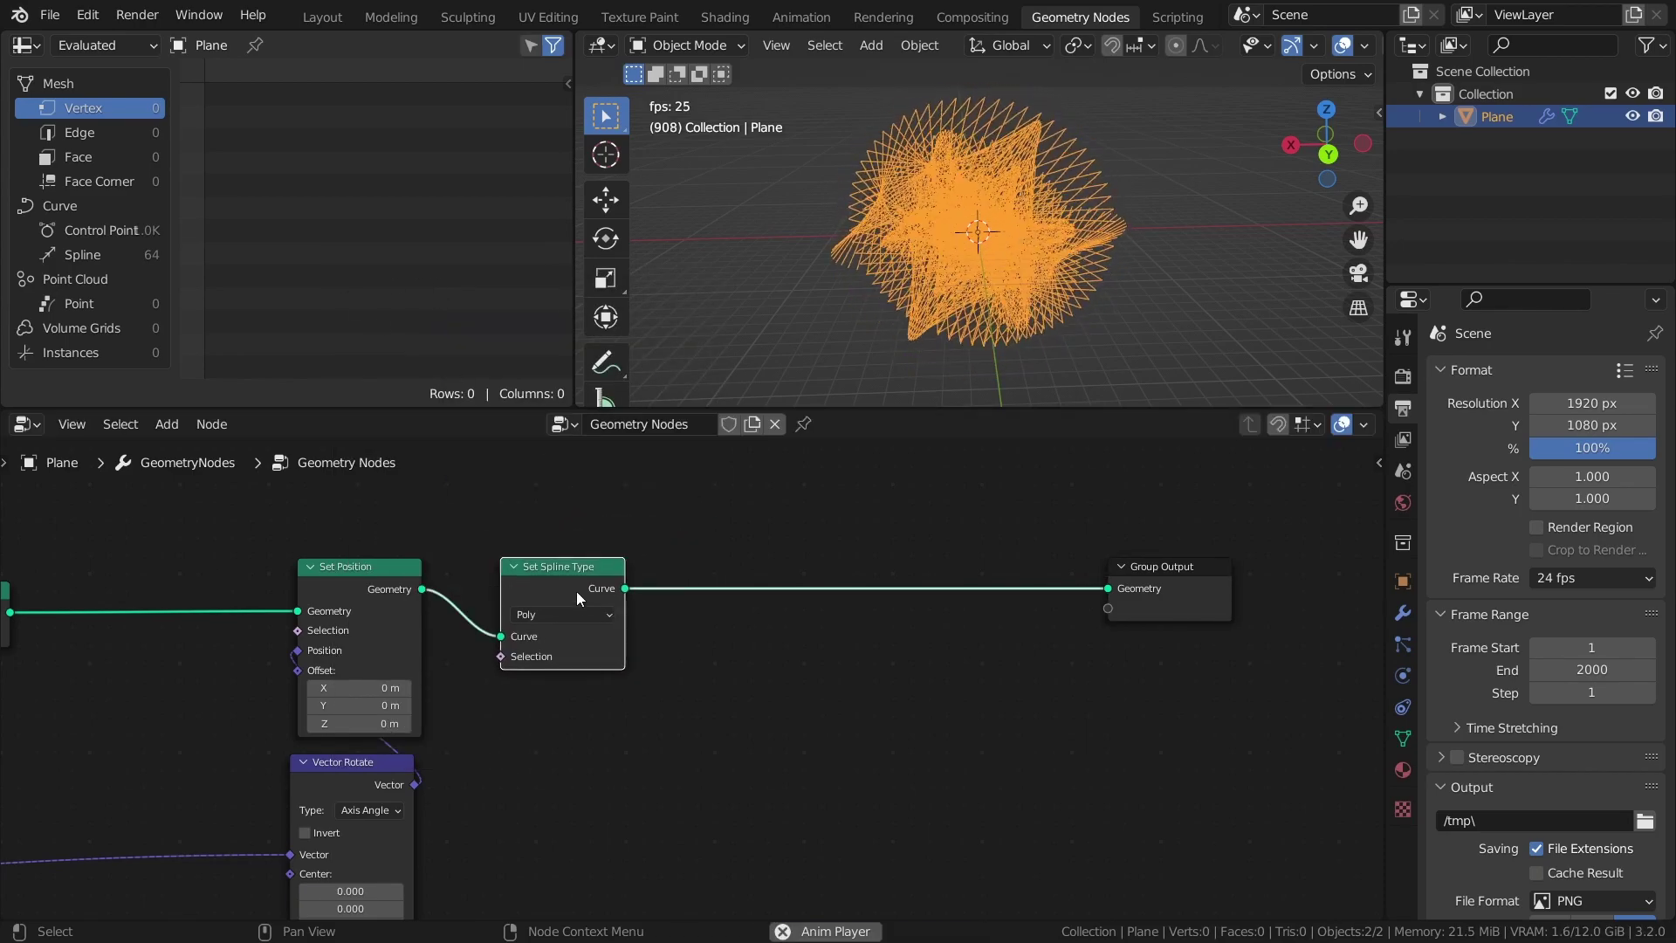
left_click(583, 613)
left_click(566, 637)
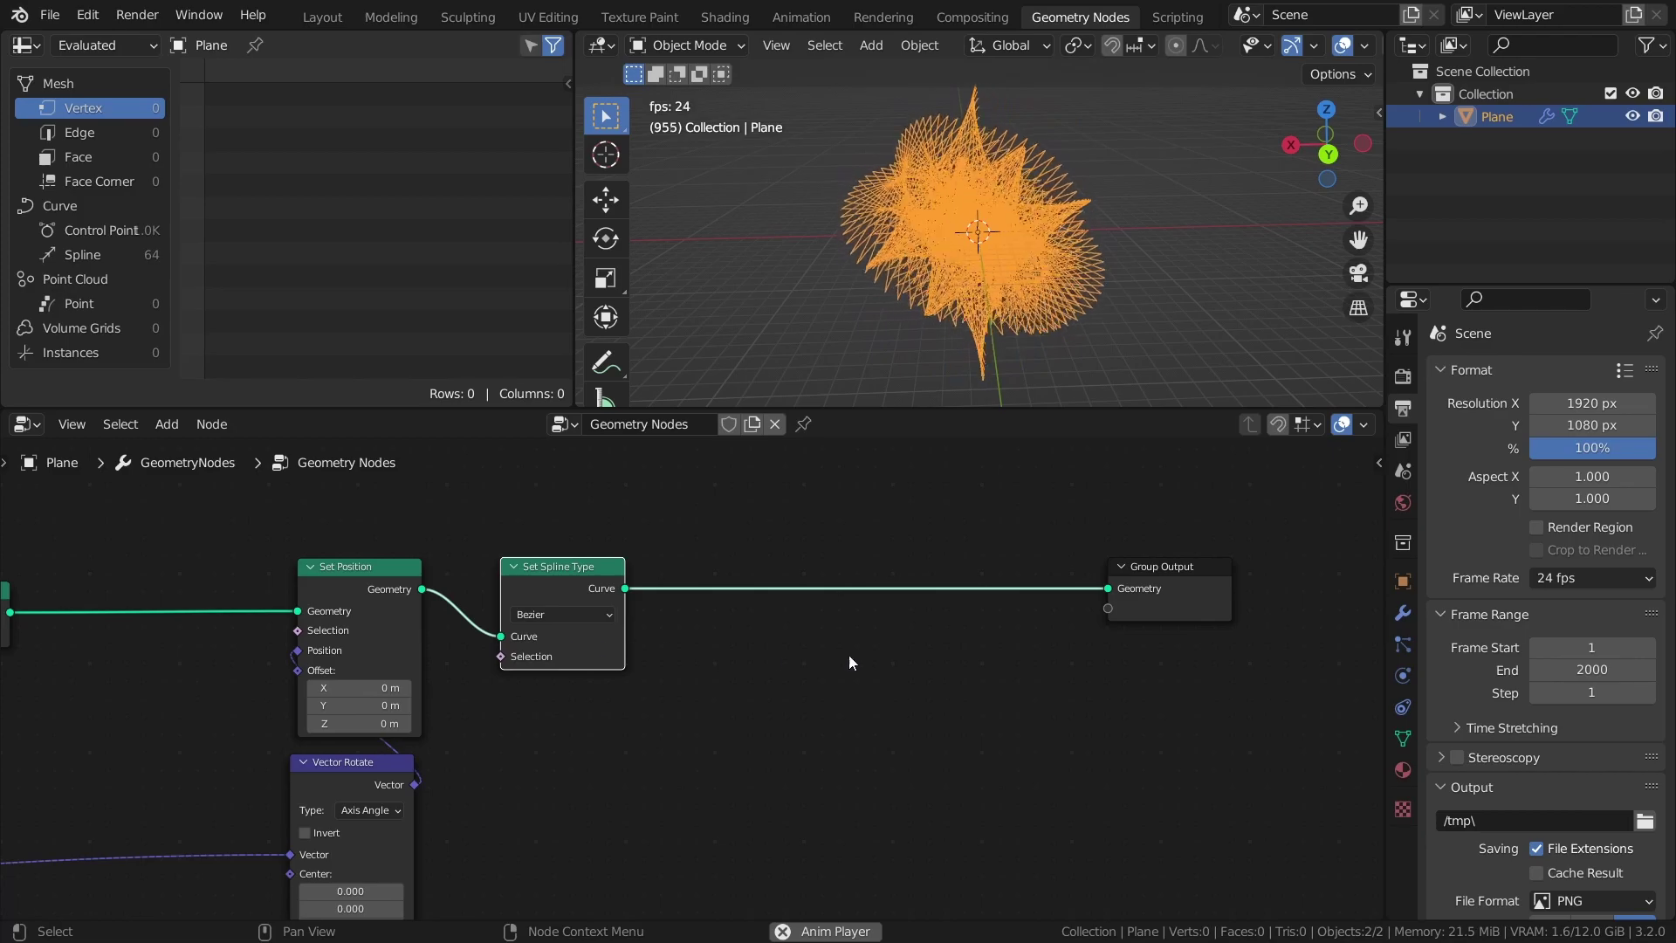
Insert a Set Handle Type node before Group Output, stop playback, and save.
key("shift+a")
left_click(742, 463)
type("set hand")
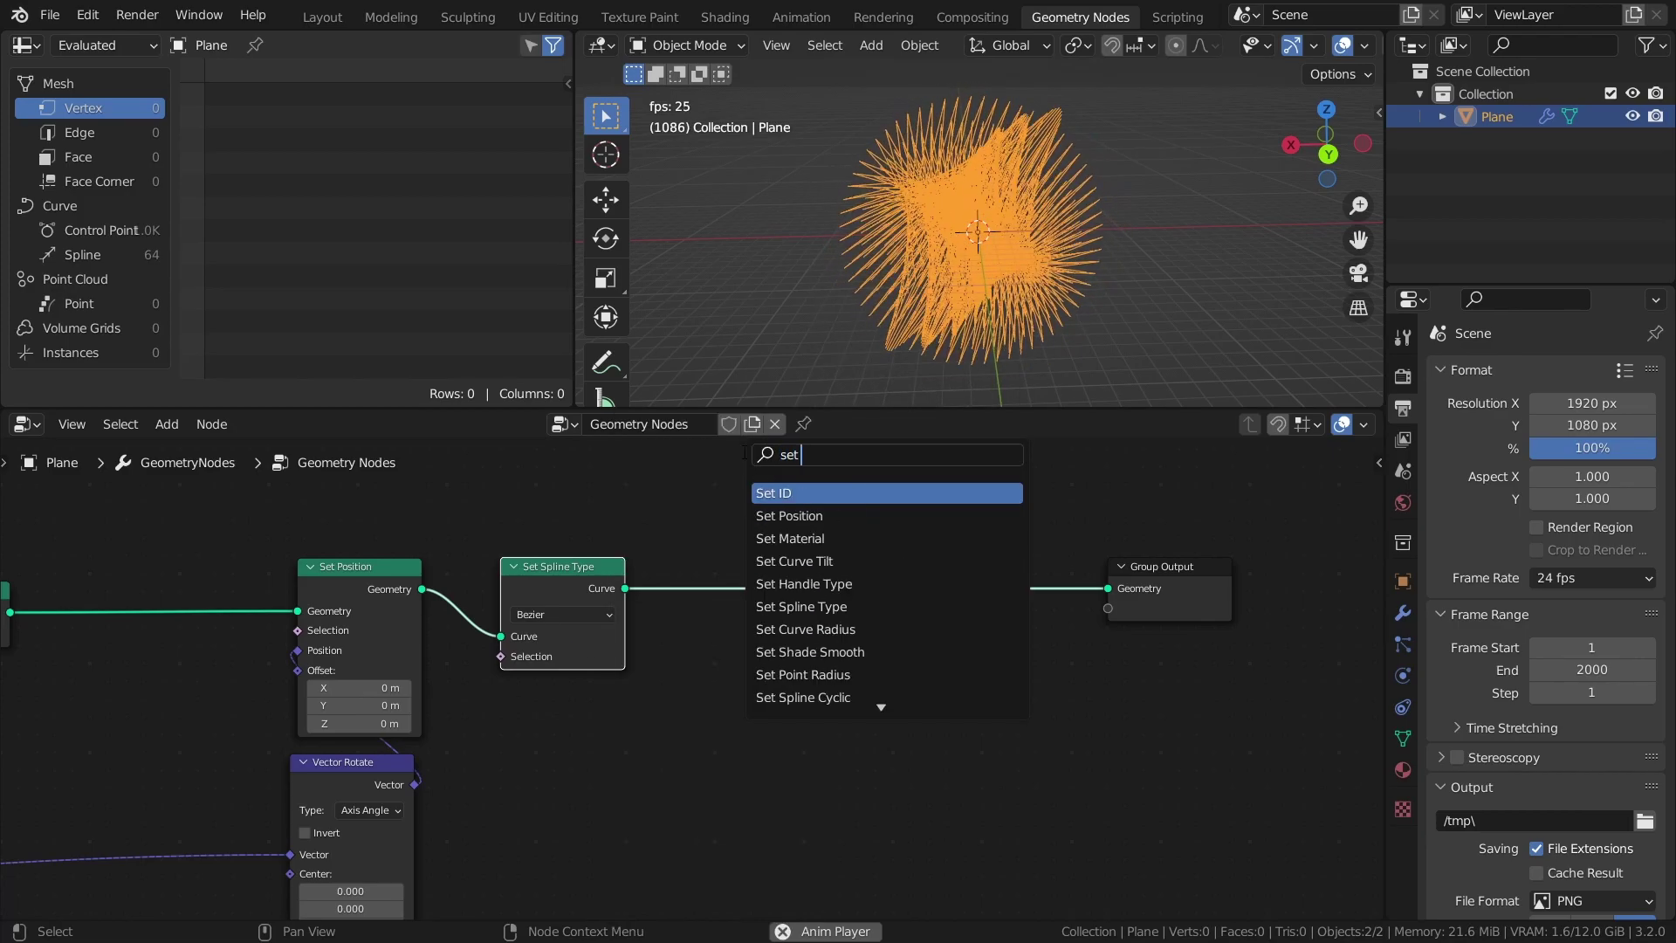
left_click(835, 491)
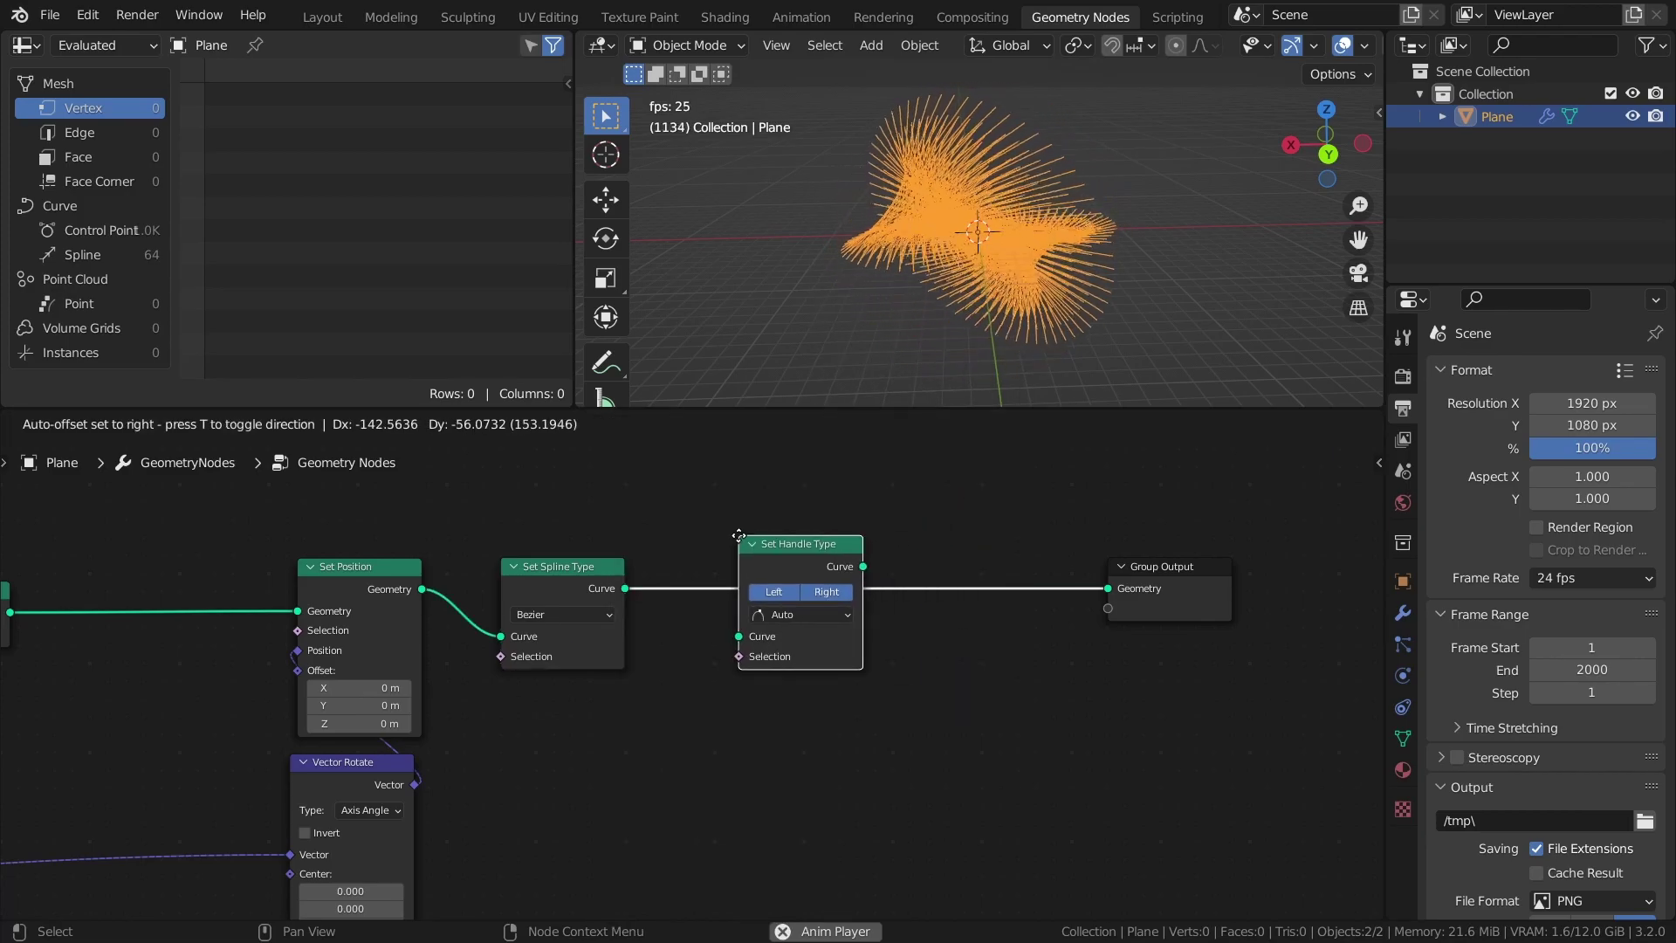
left_click(764, 509)
middle_click_drag(777, 206, 1111, 221)
key("space")
key("ctrl+s")
Insert a Set Curve Radius node into the link before Group Output.
middle_click_drag(1327, 603, 865, 602)
key("shift+a")
left_click(808, 464)
type("set cur")
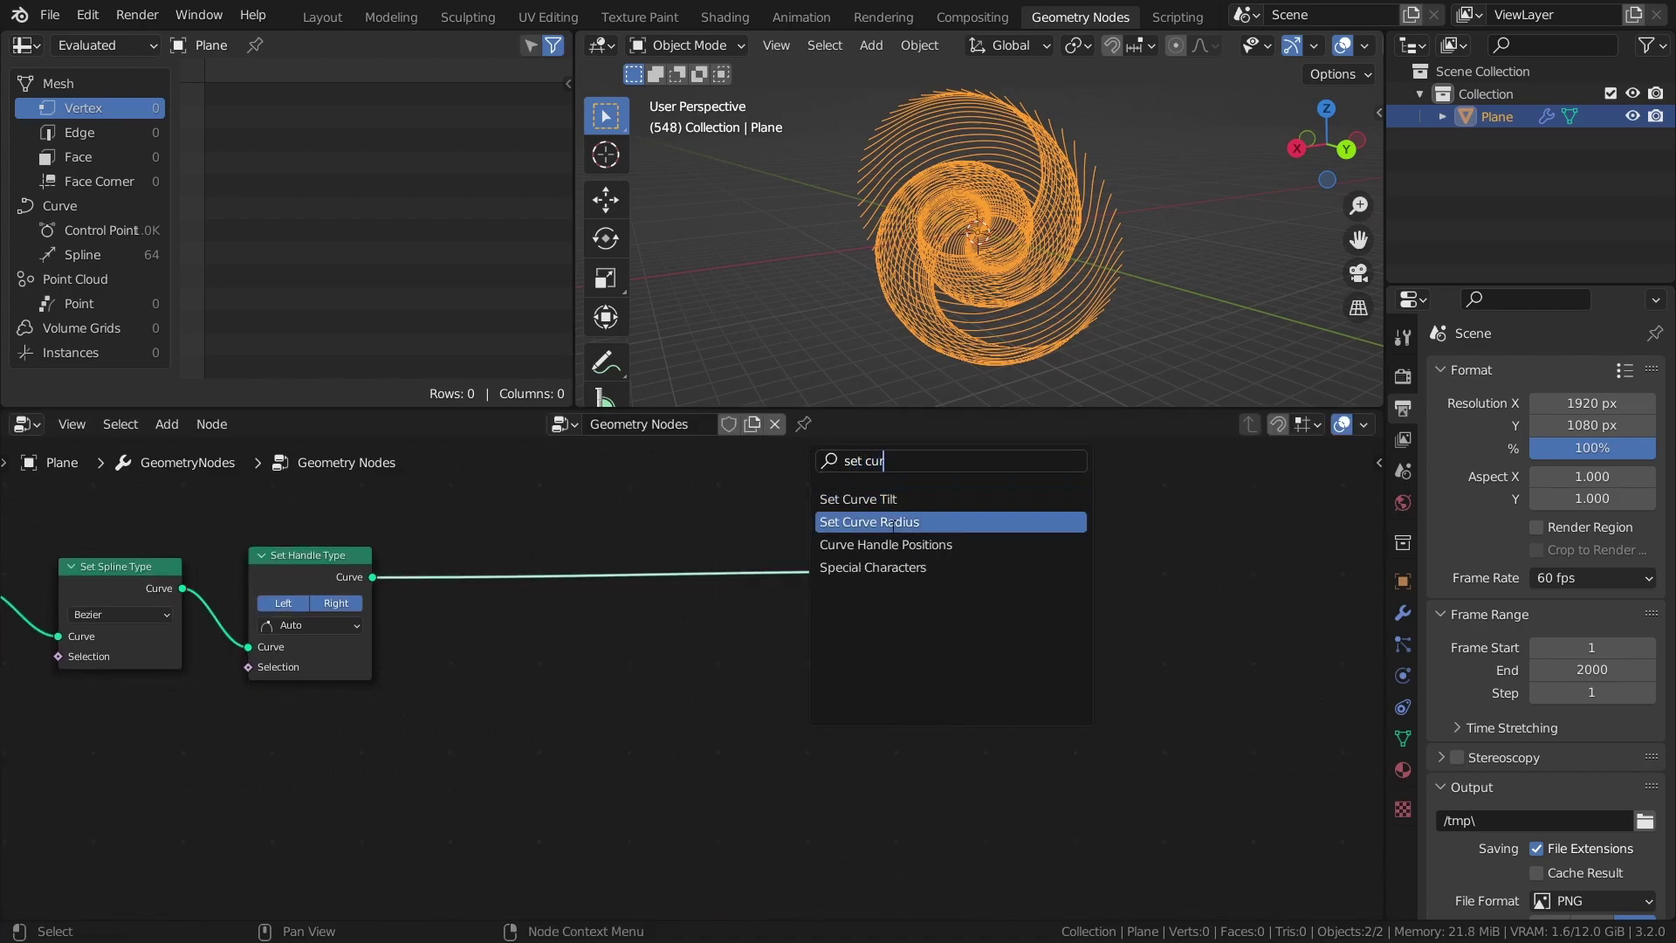
left_click(893, 524)
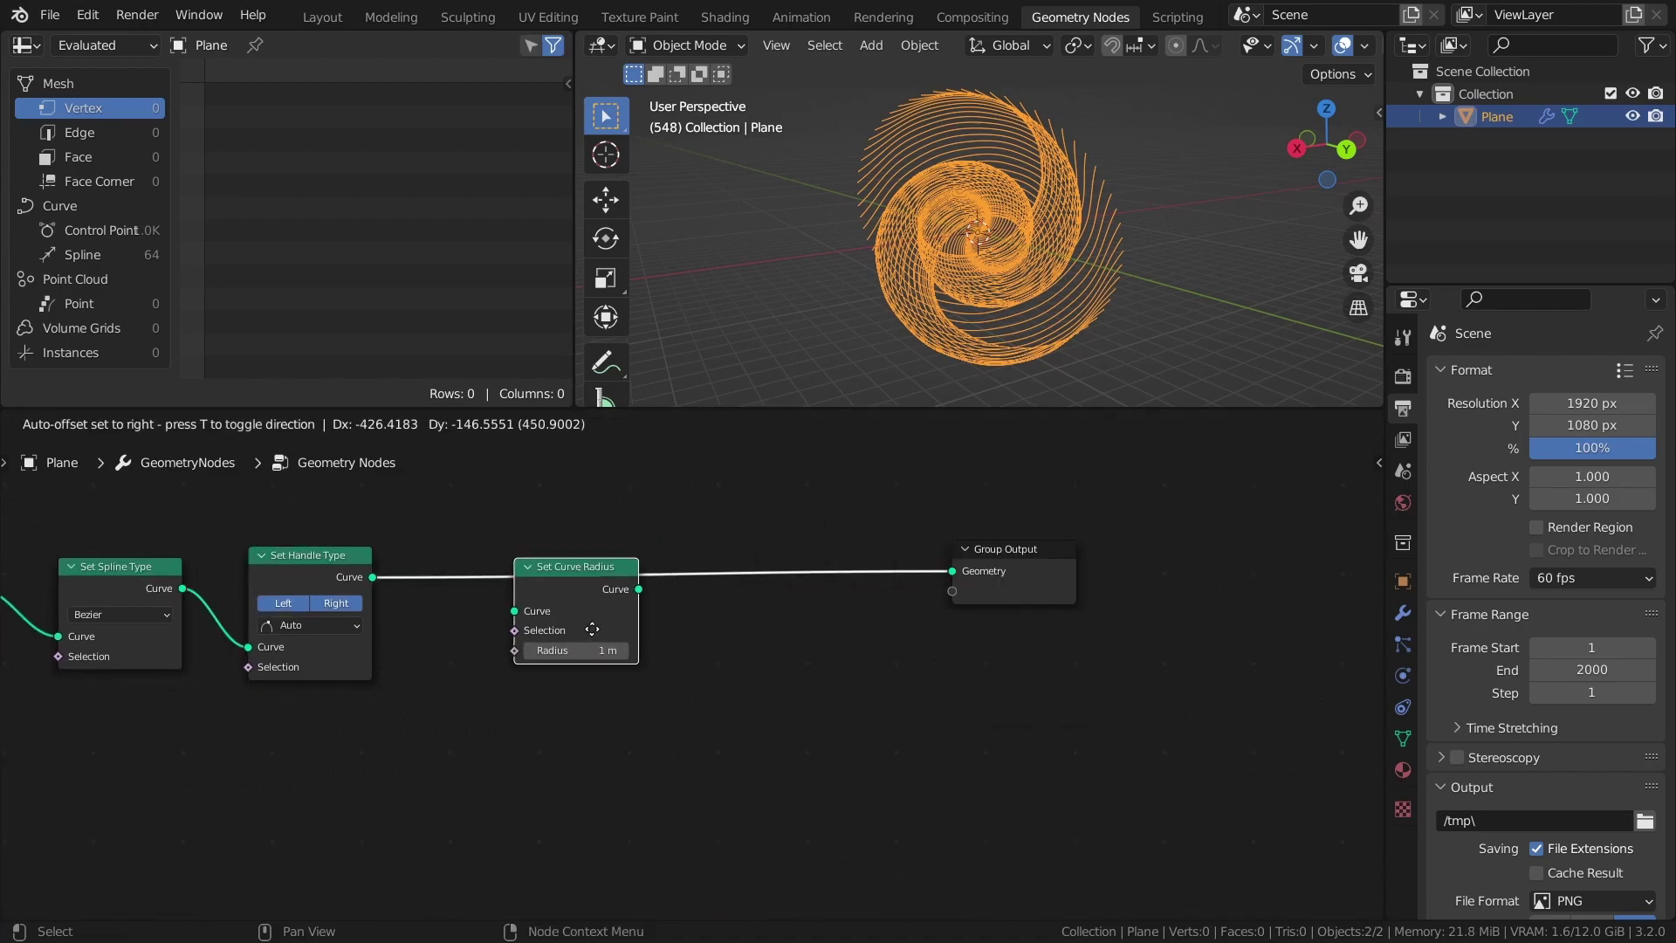
left_click(659, 622)
Add a Spline Parameter node to the tree.
key("shift+a")
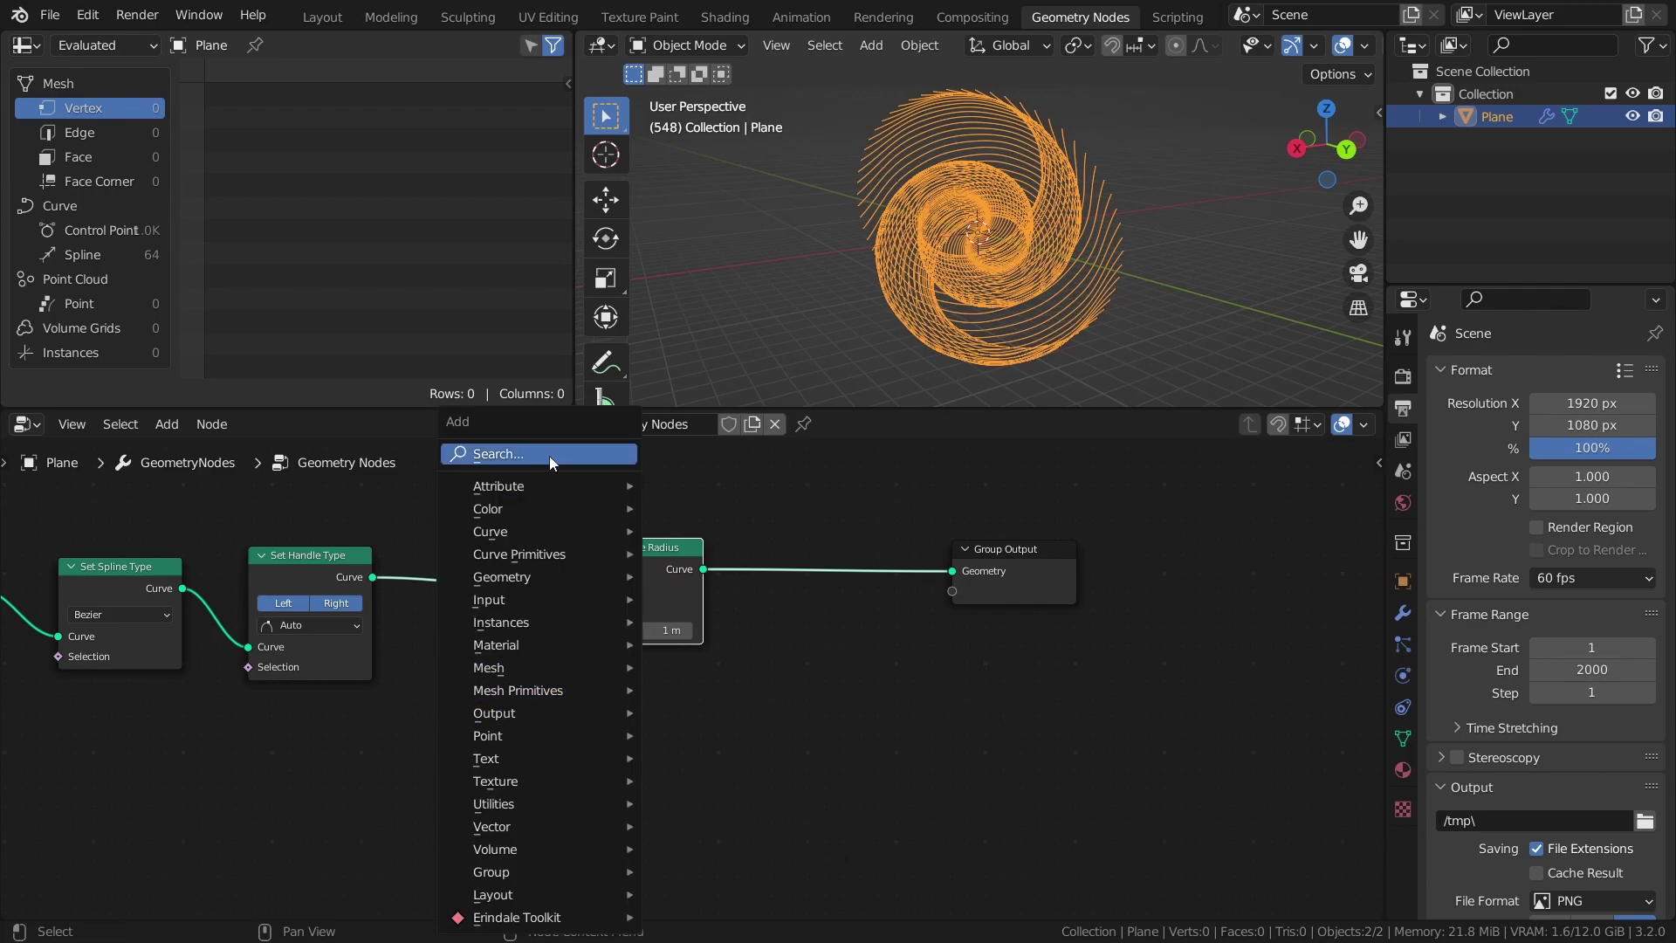
left_click(553, 454)
type("splib")
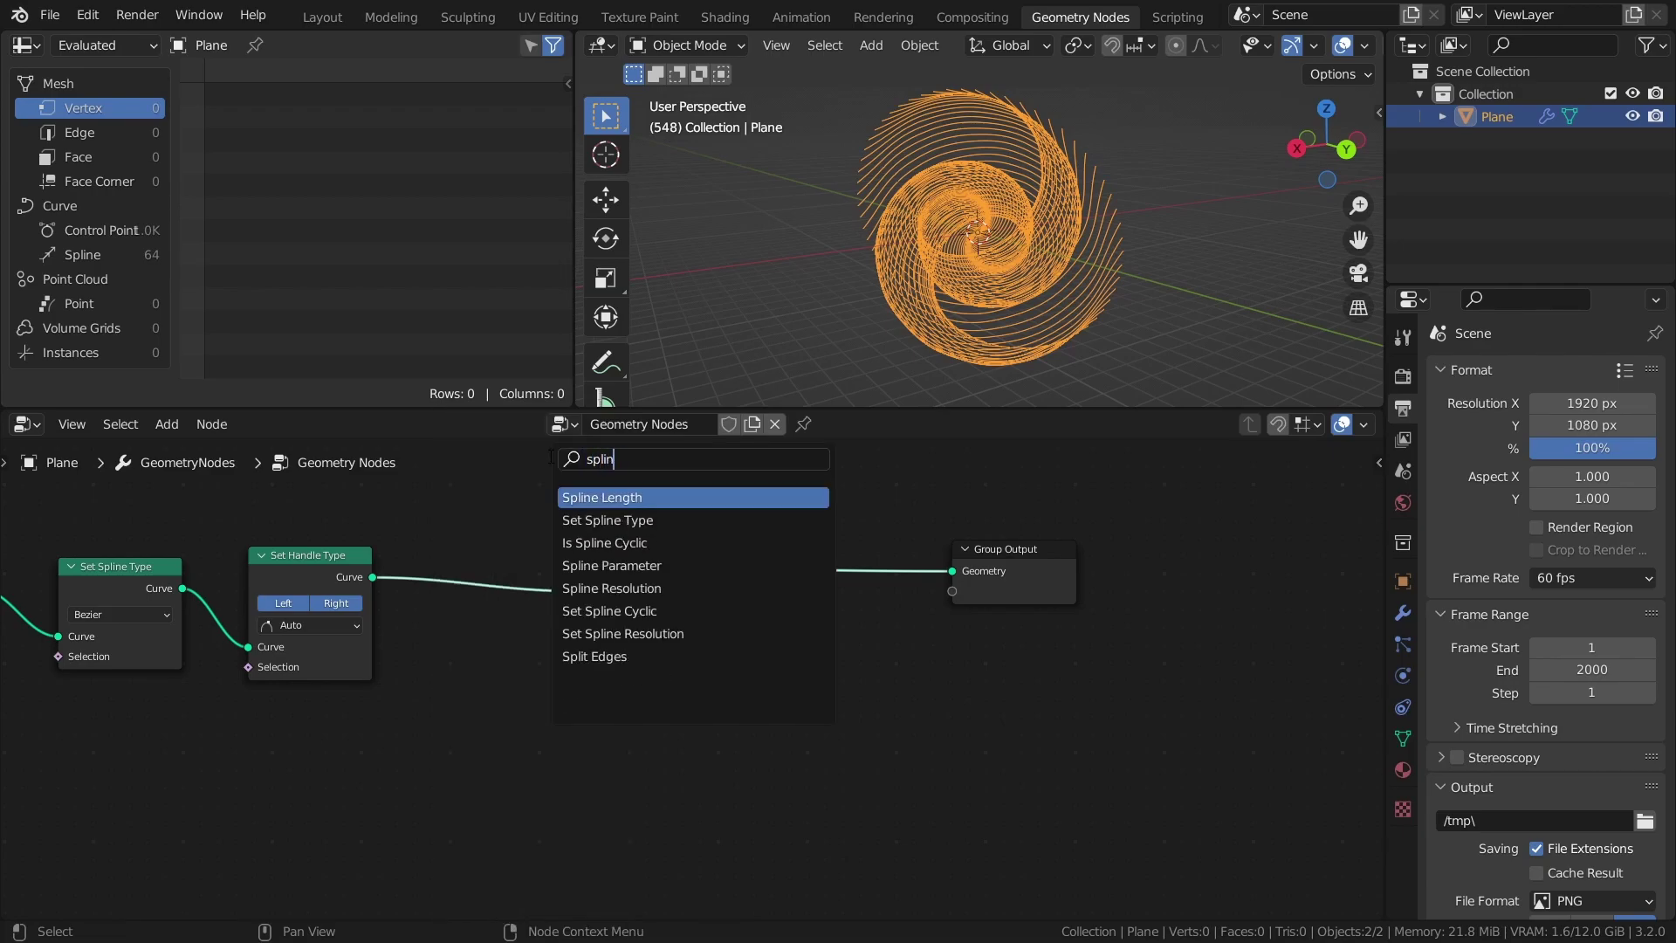
key("Down")
key("Return")
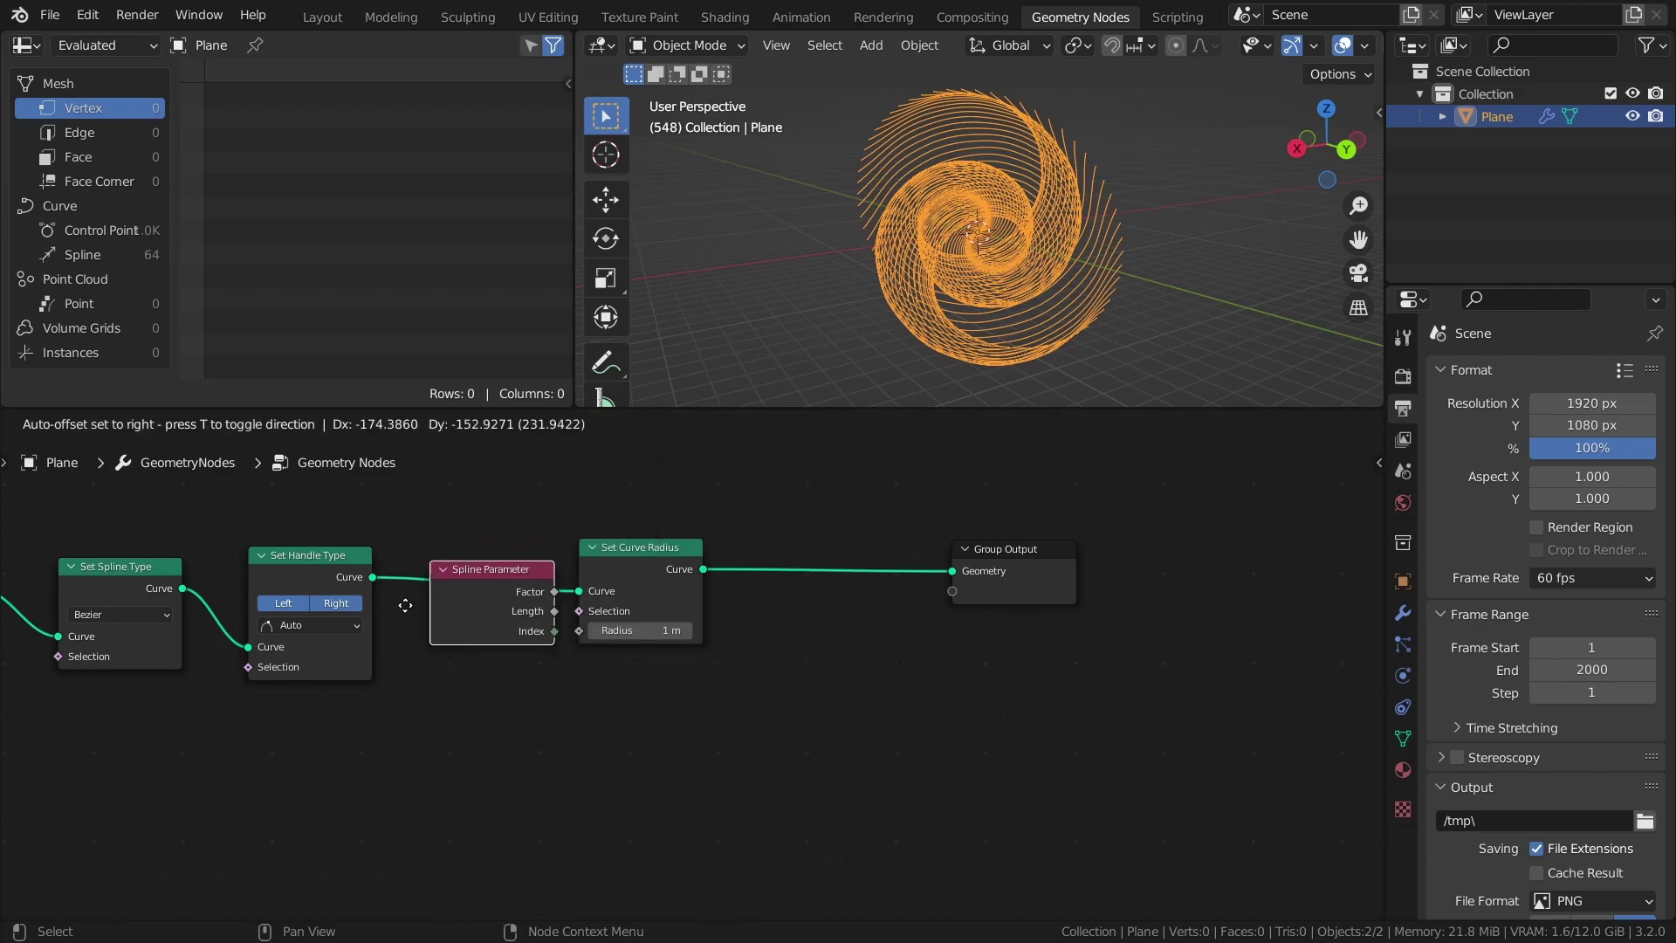
Insert a Curve to Mesh node before Group Output.
left_click_drag(647, 566, 573, 570)
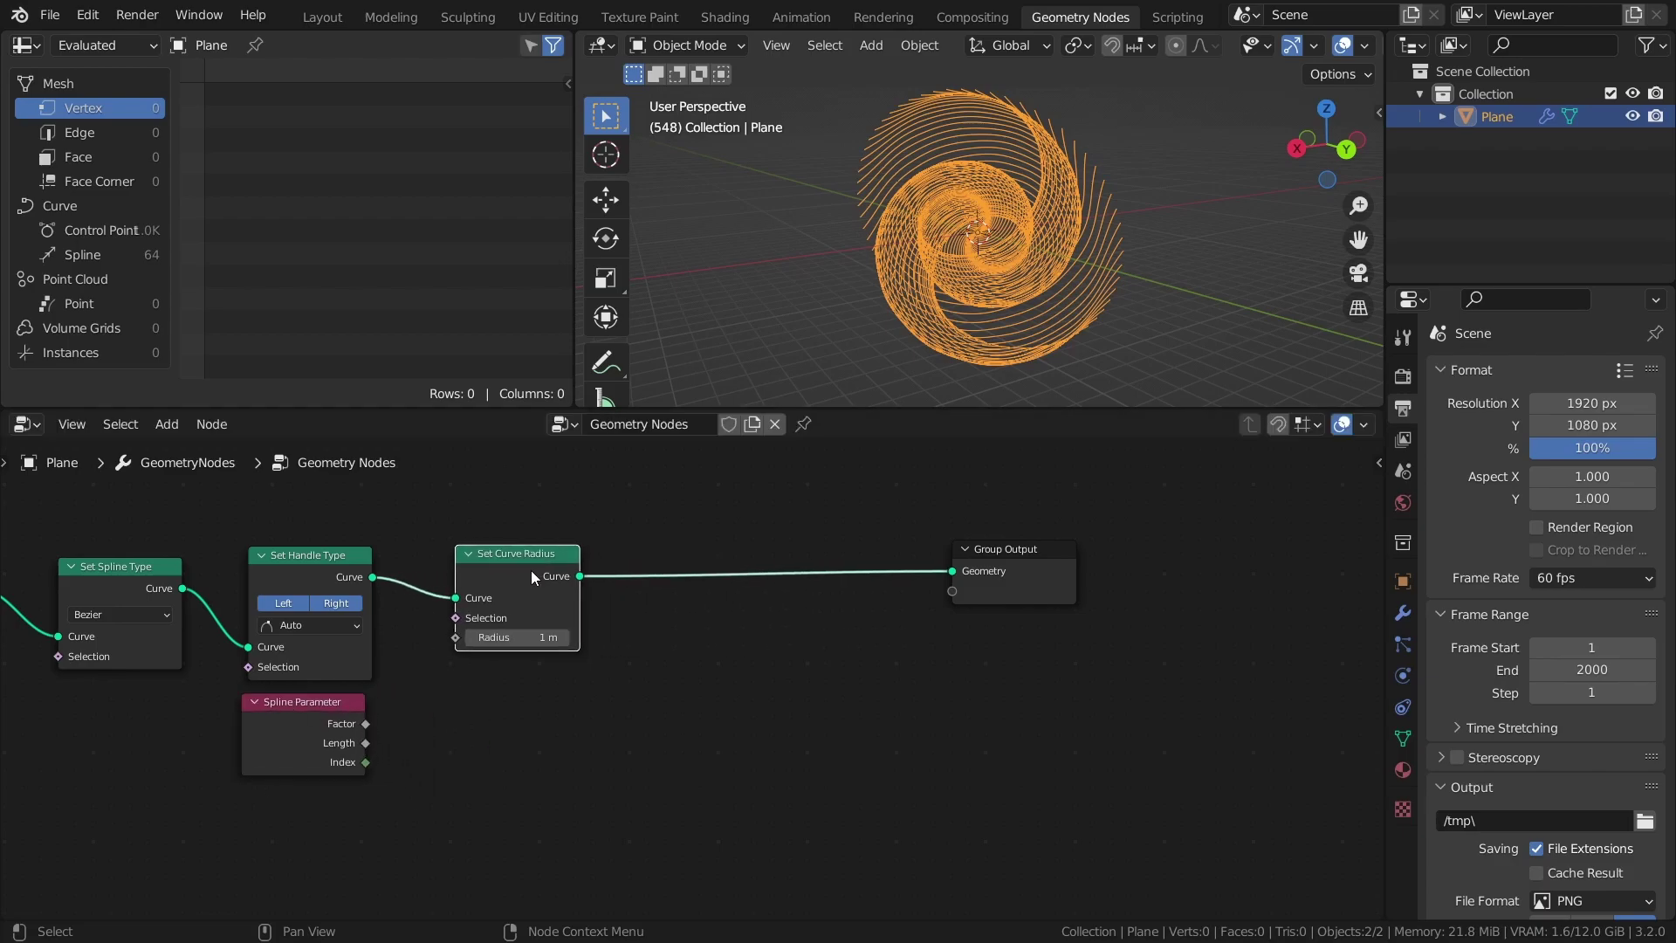
left_click(722, 454)
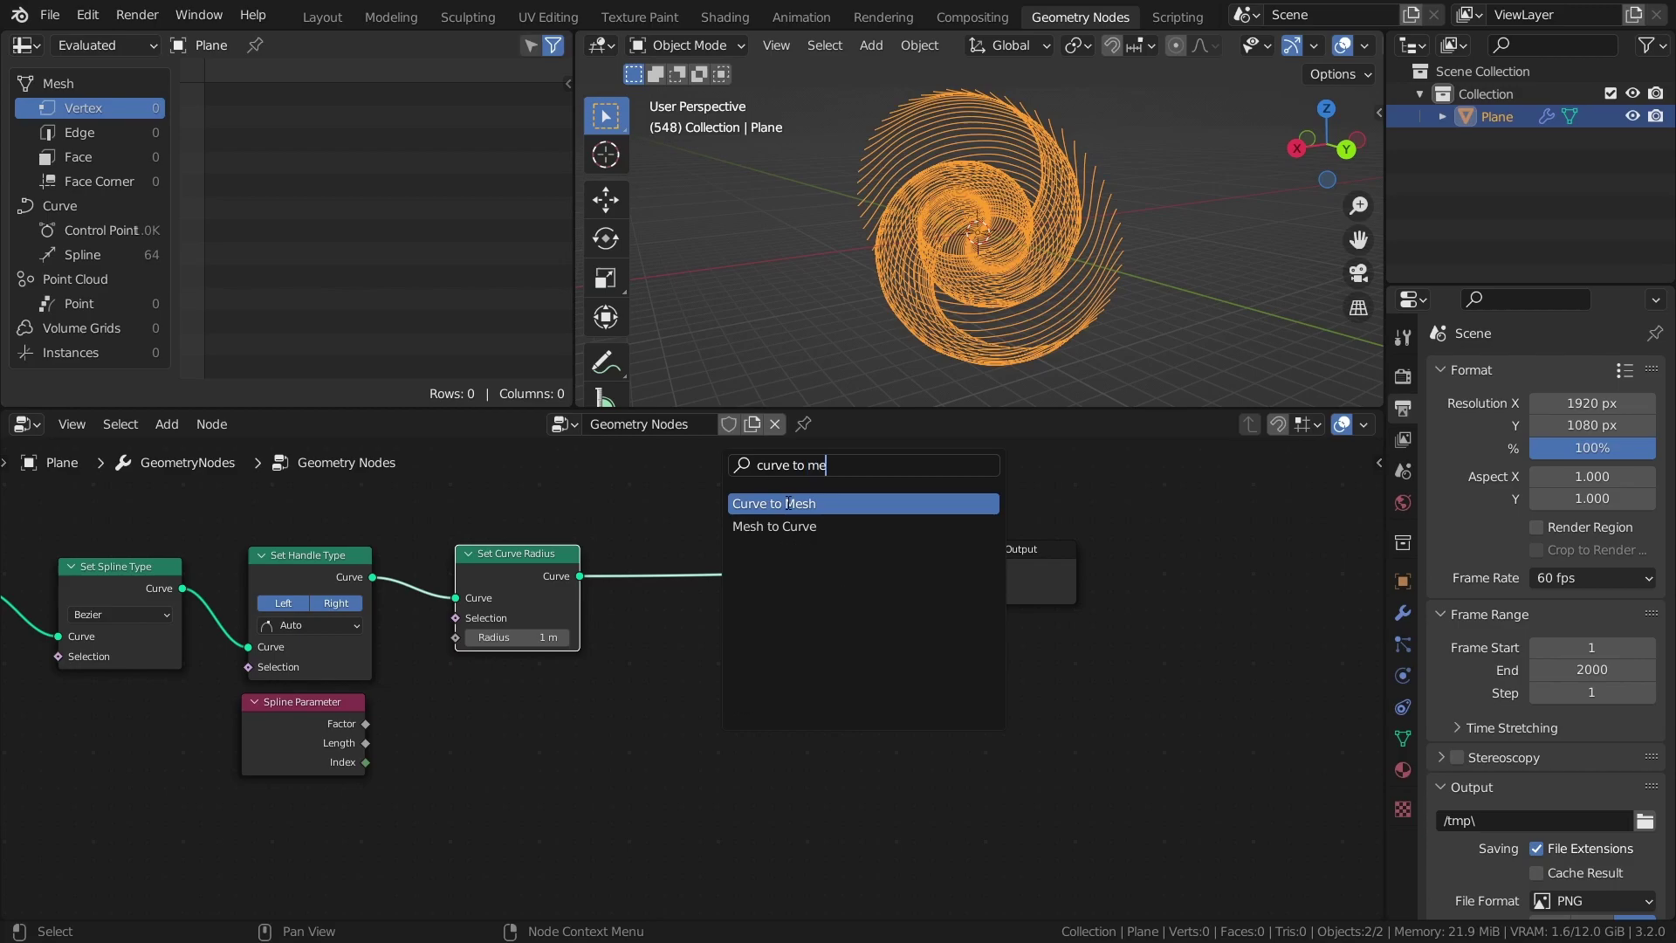
left_click(788, 503)
left_click(828, 565)
Add a Curve Circle node below Curve to Mesh.
key("shift+a")
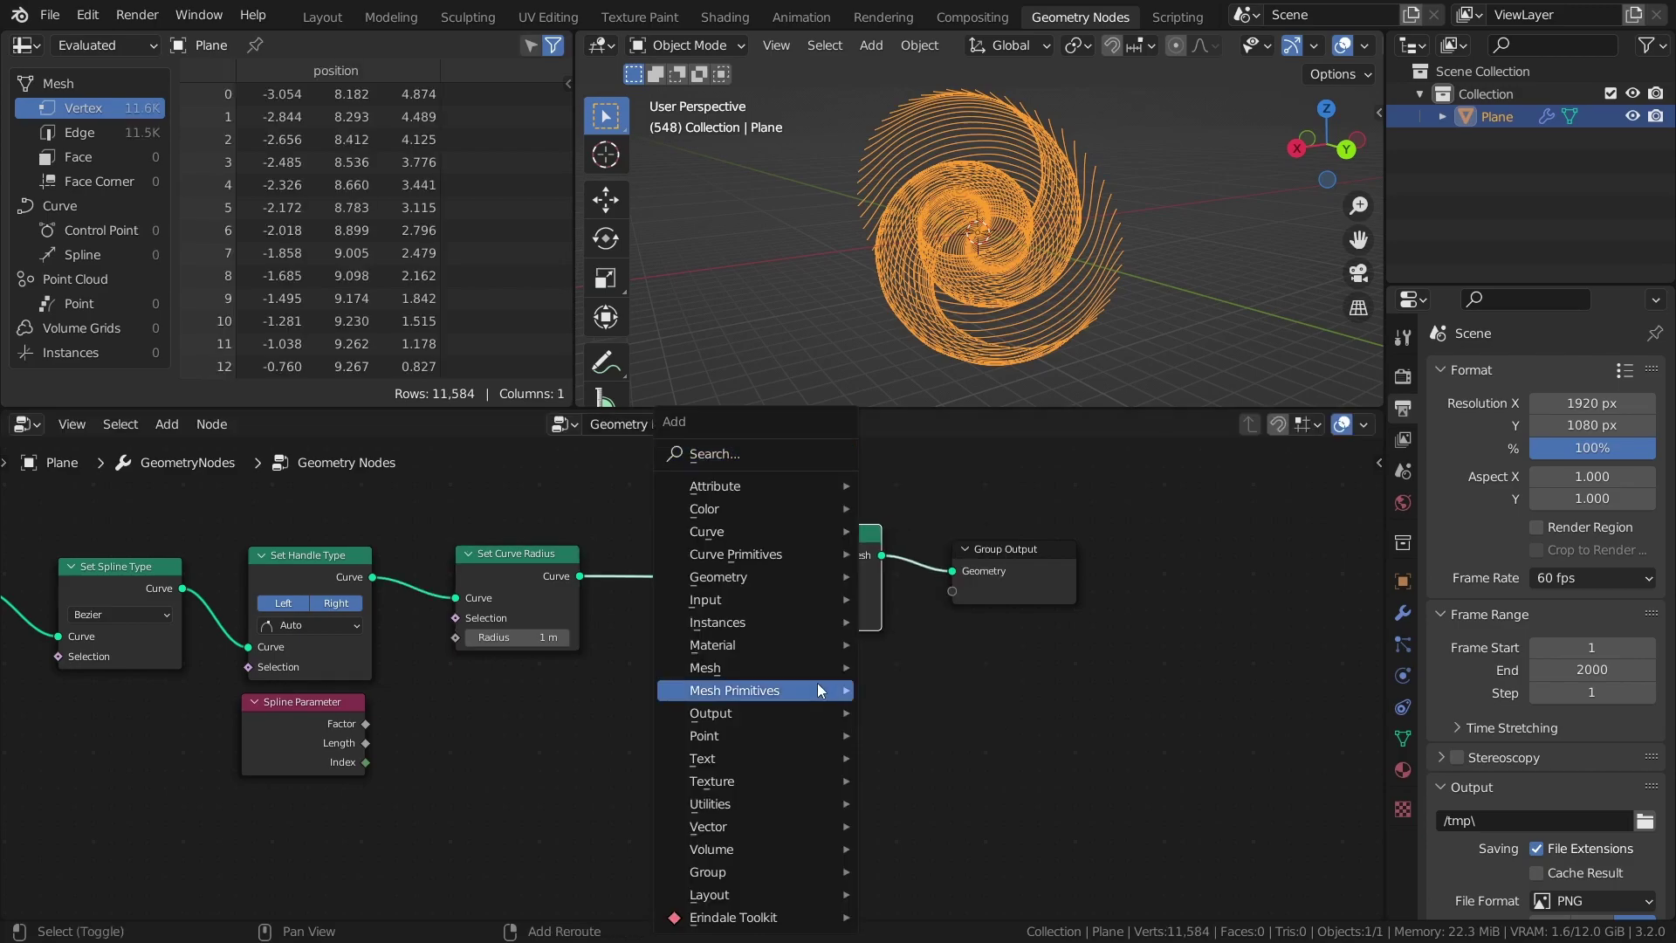
mouse_move(767, 559)
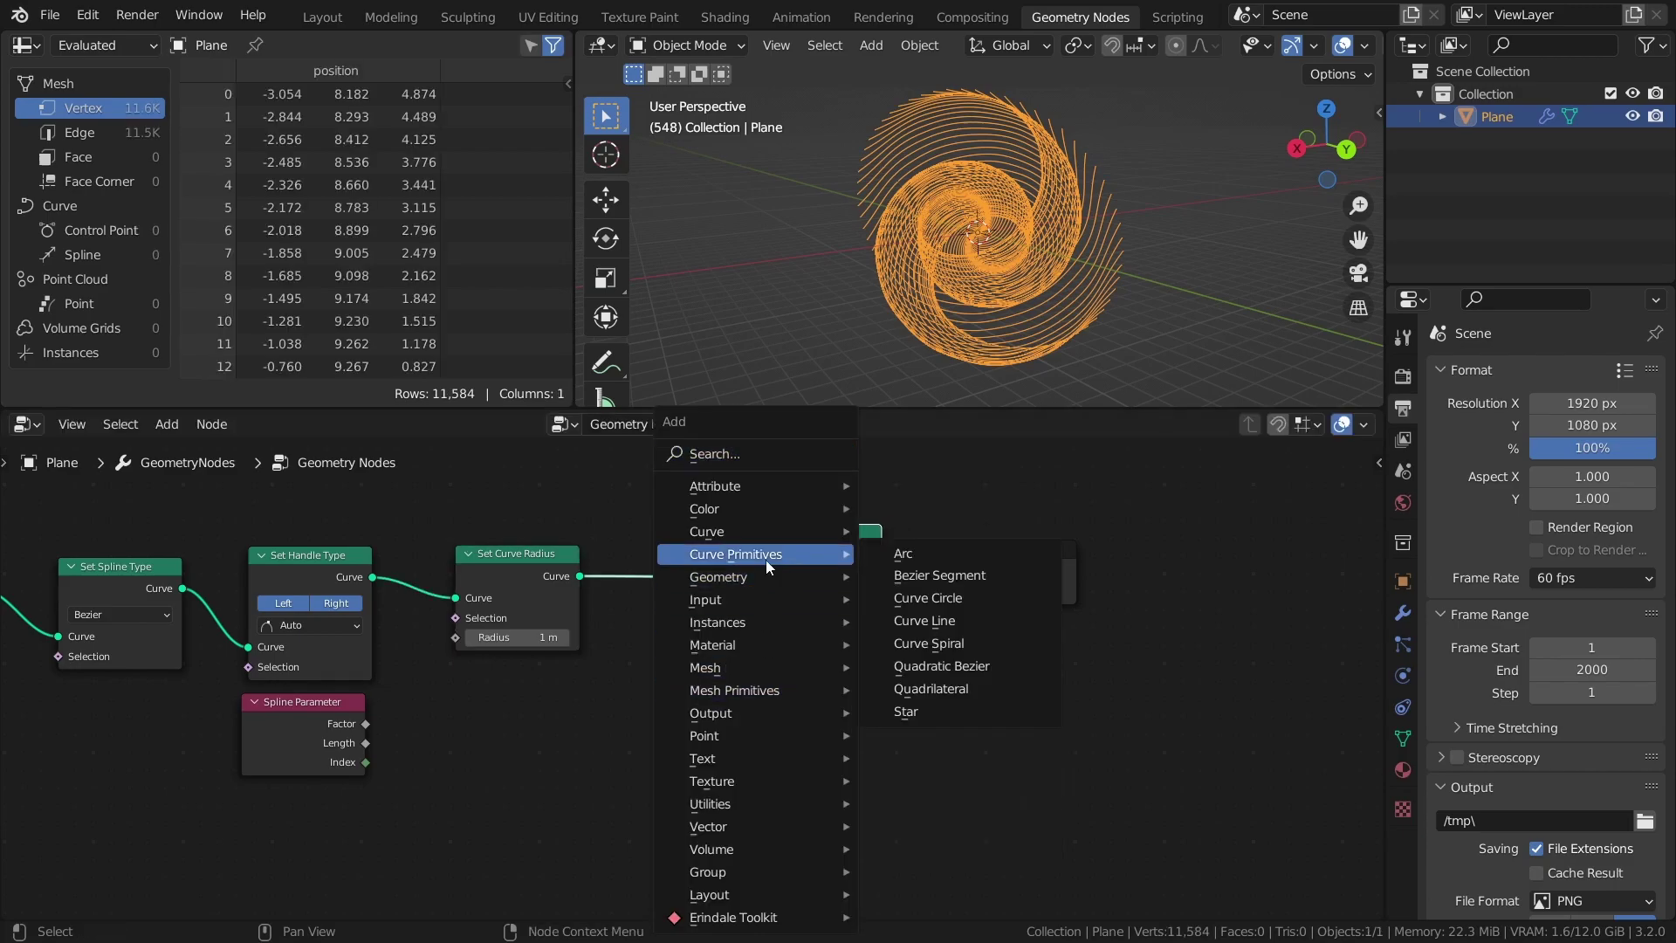
left_click(952, 599)
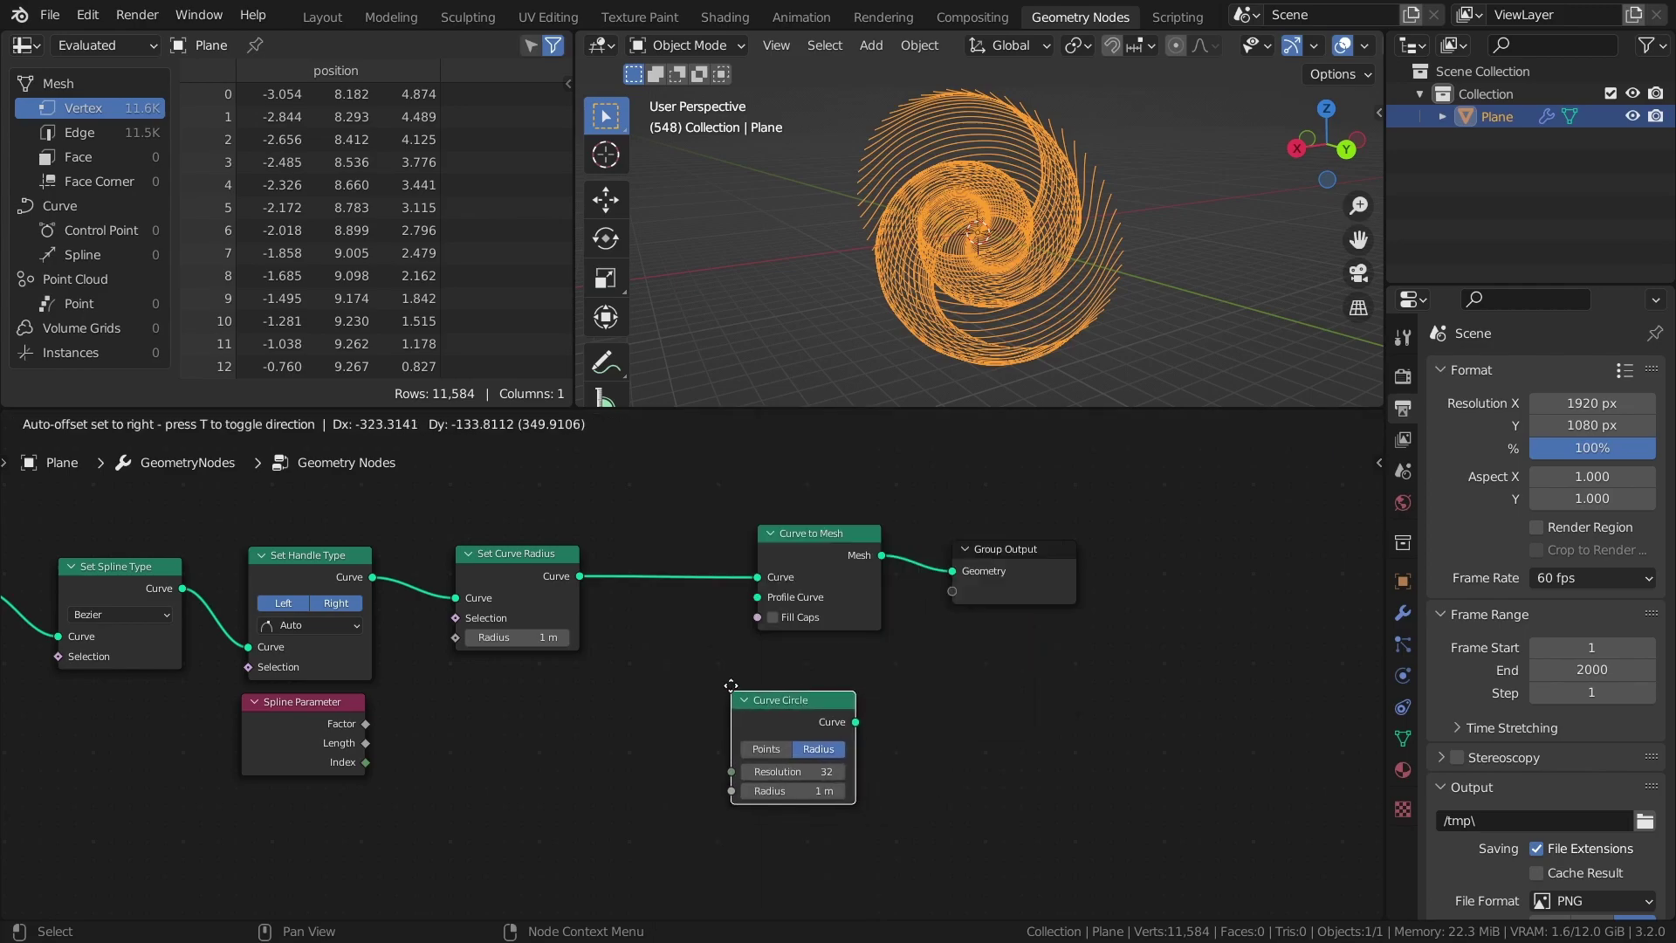
left_click(730, 662)
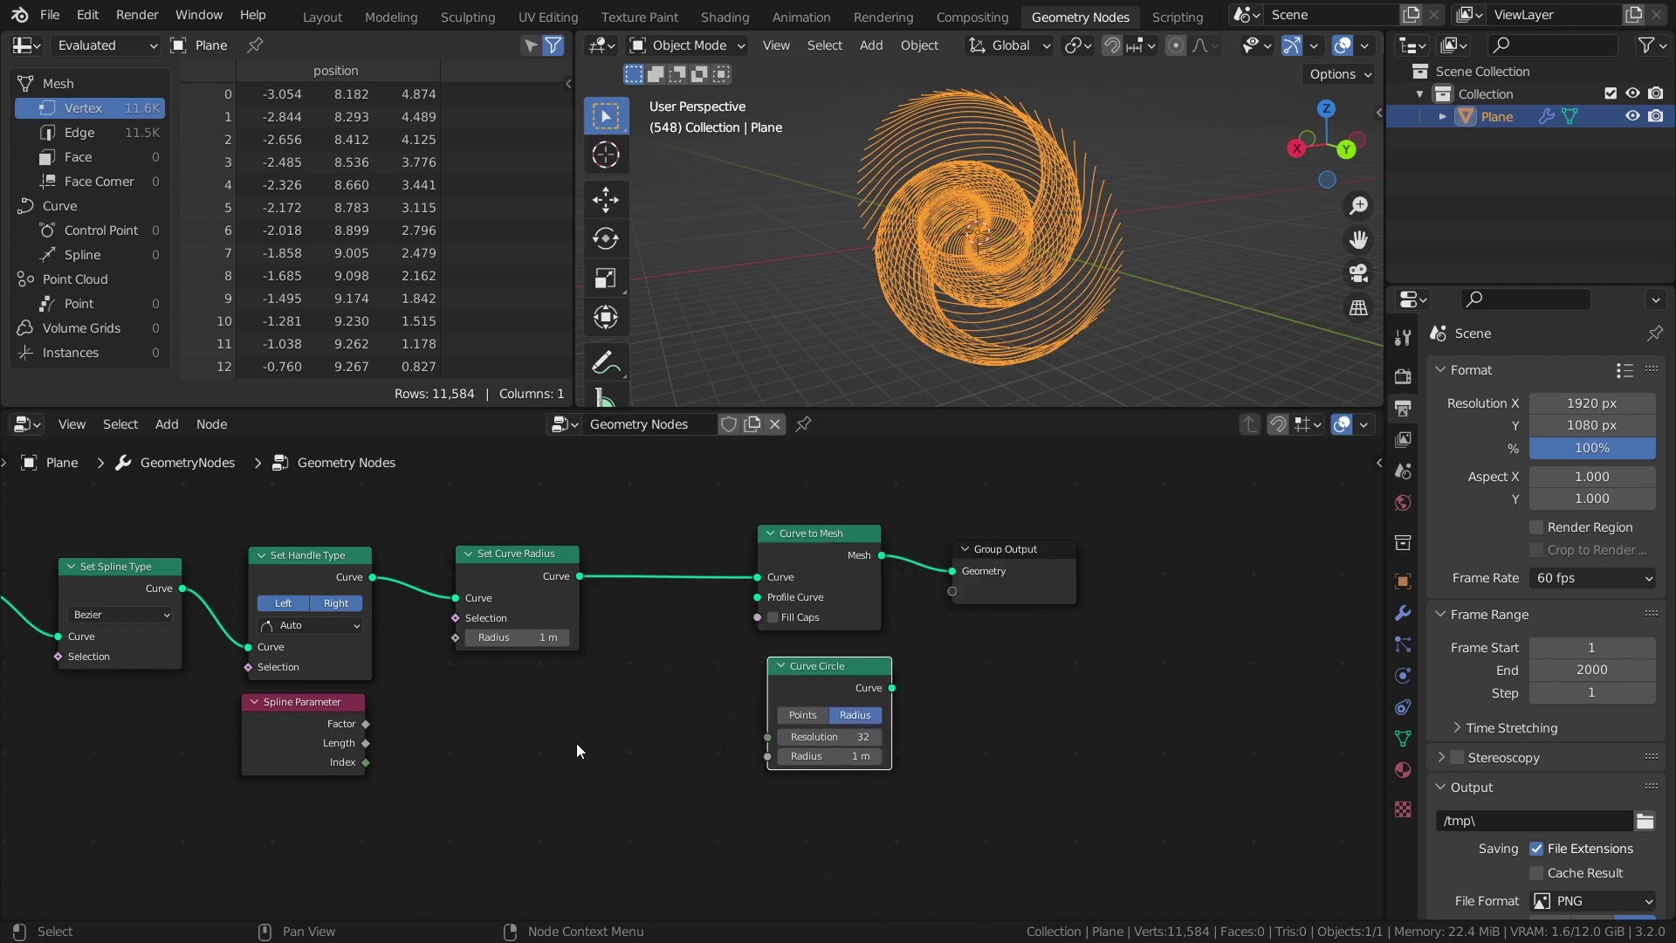
Drive the curve radius with Spline Parameter Factor and use the Curve Circle as Profile Curve.
middle_click_drag(576, 742, 693, 694)
left_click_drag(469, 690, 573, 603)
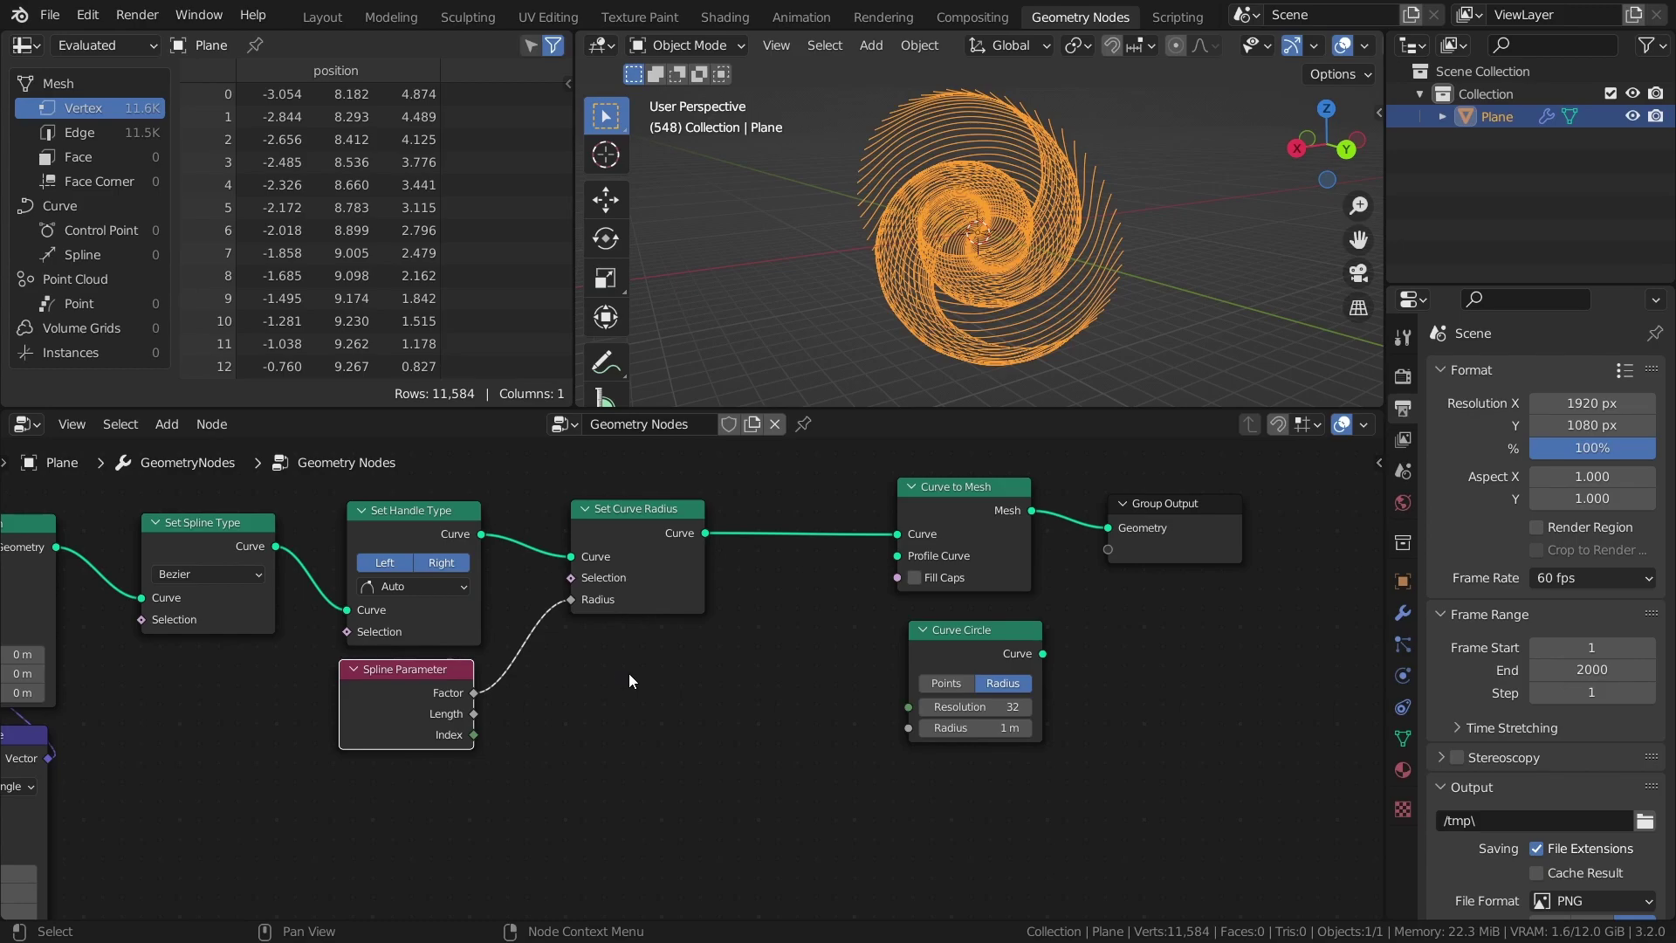
middle_click_drag(737, 679, 634, 681)
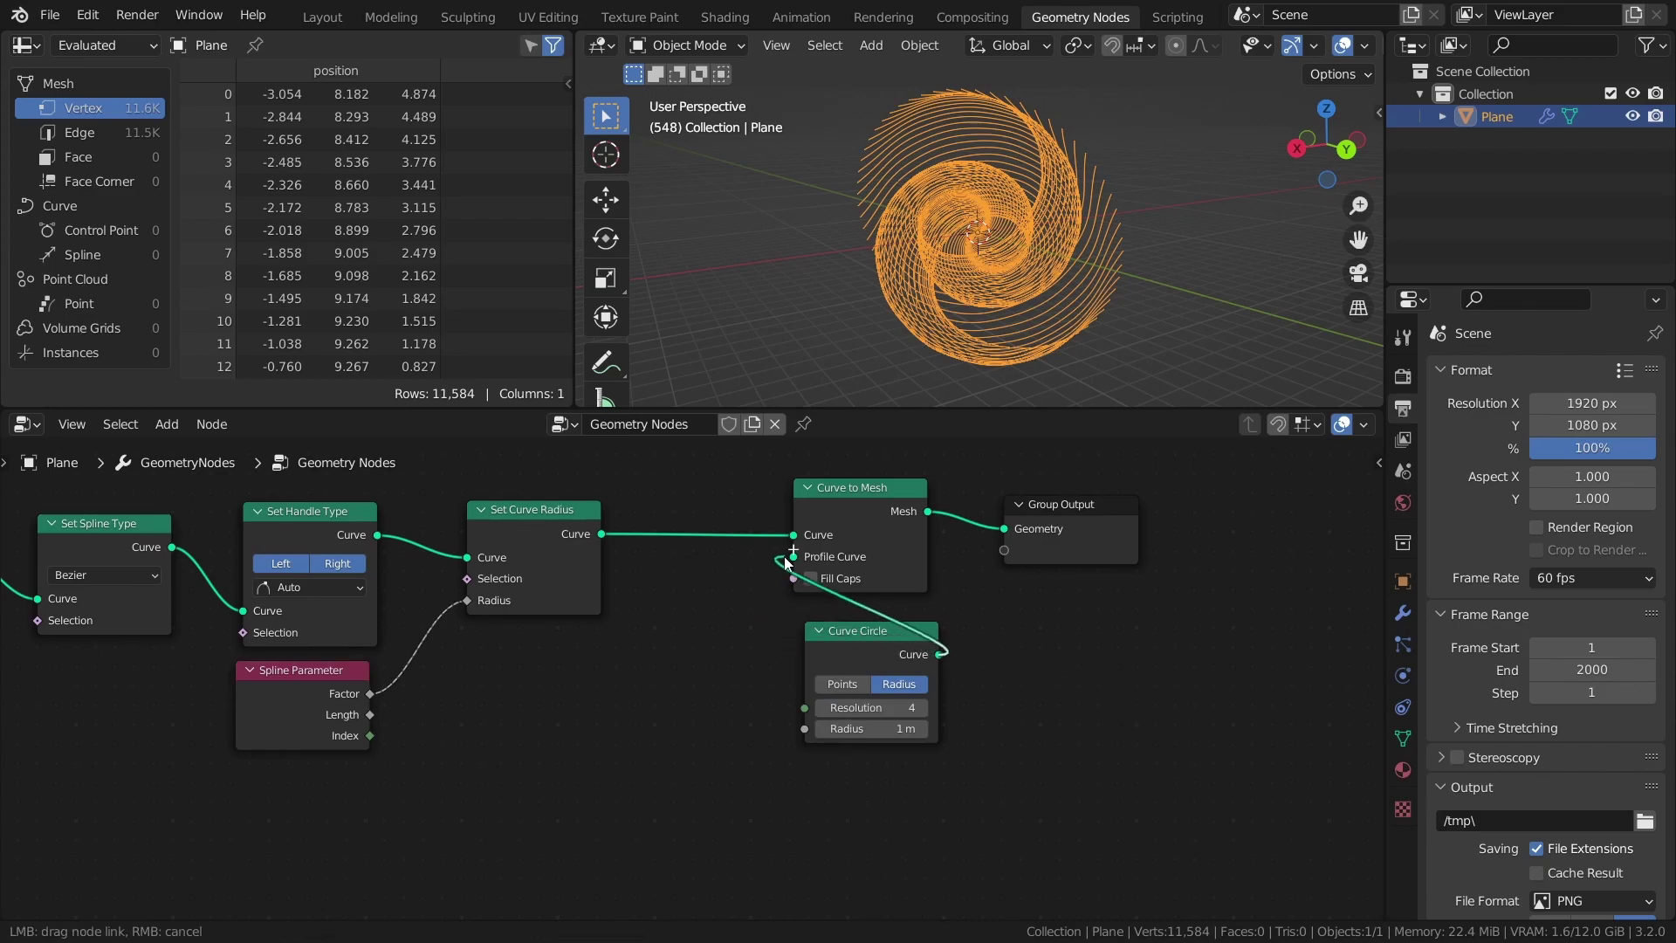
left_click_drag(790, 560, 793, 557)
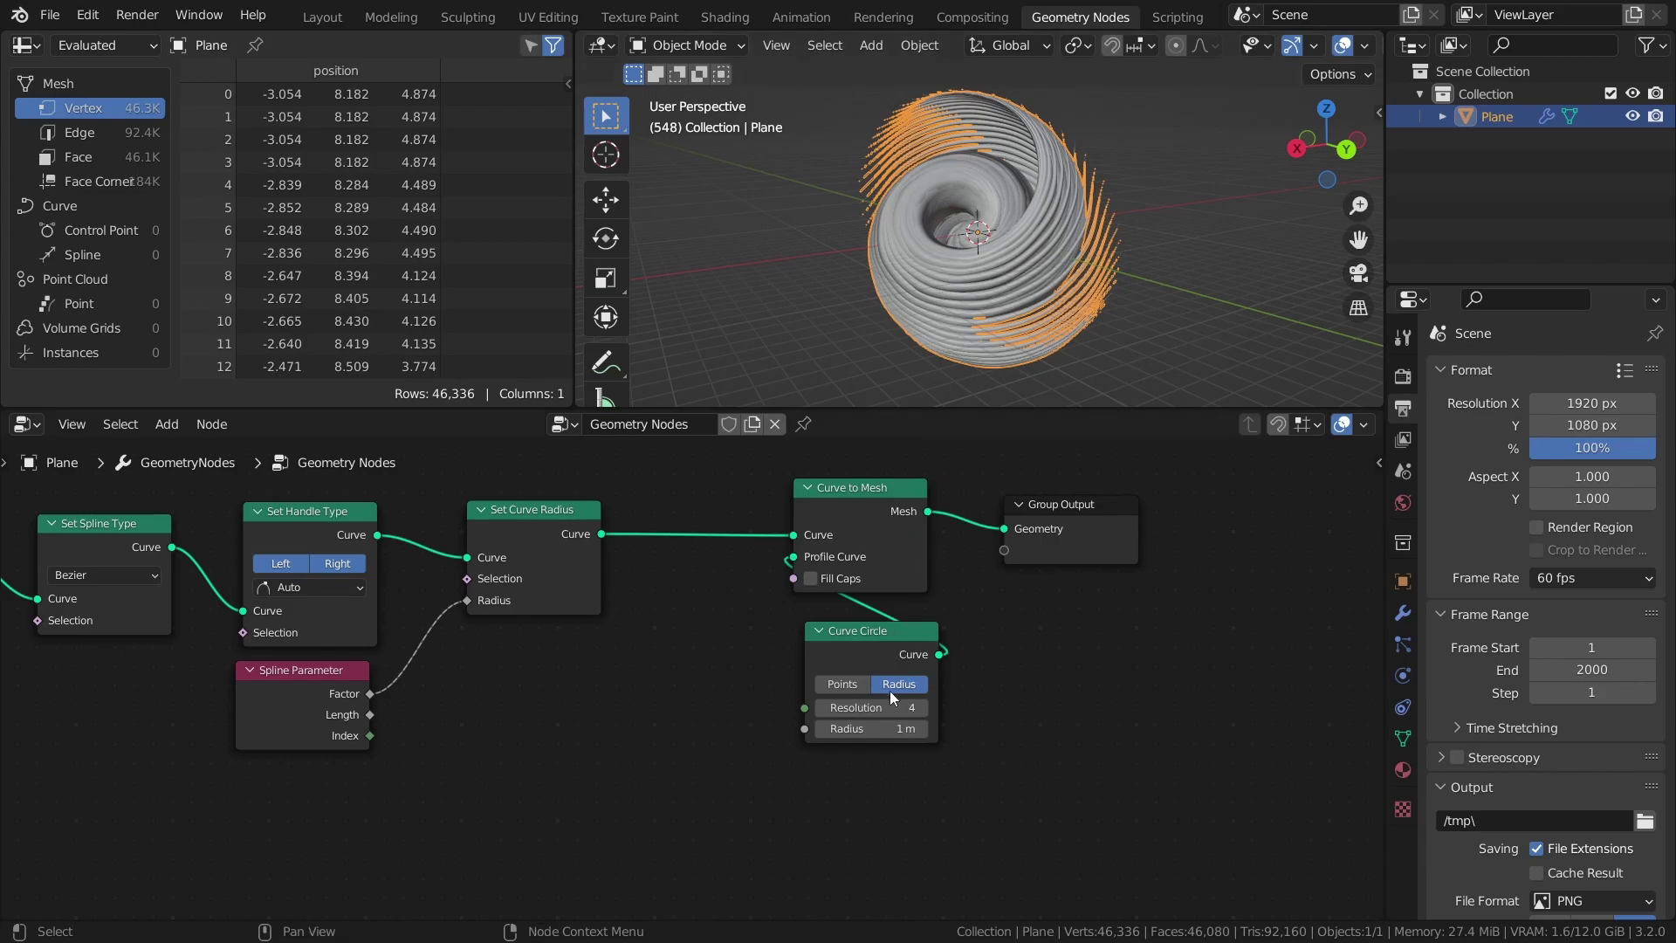
mouse_move(921, 311)
middle_mouse_down()
mouse_move(1066, 349)
mouse_move(934, 316)
middle_mouse_up()
key("Return")
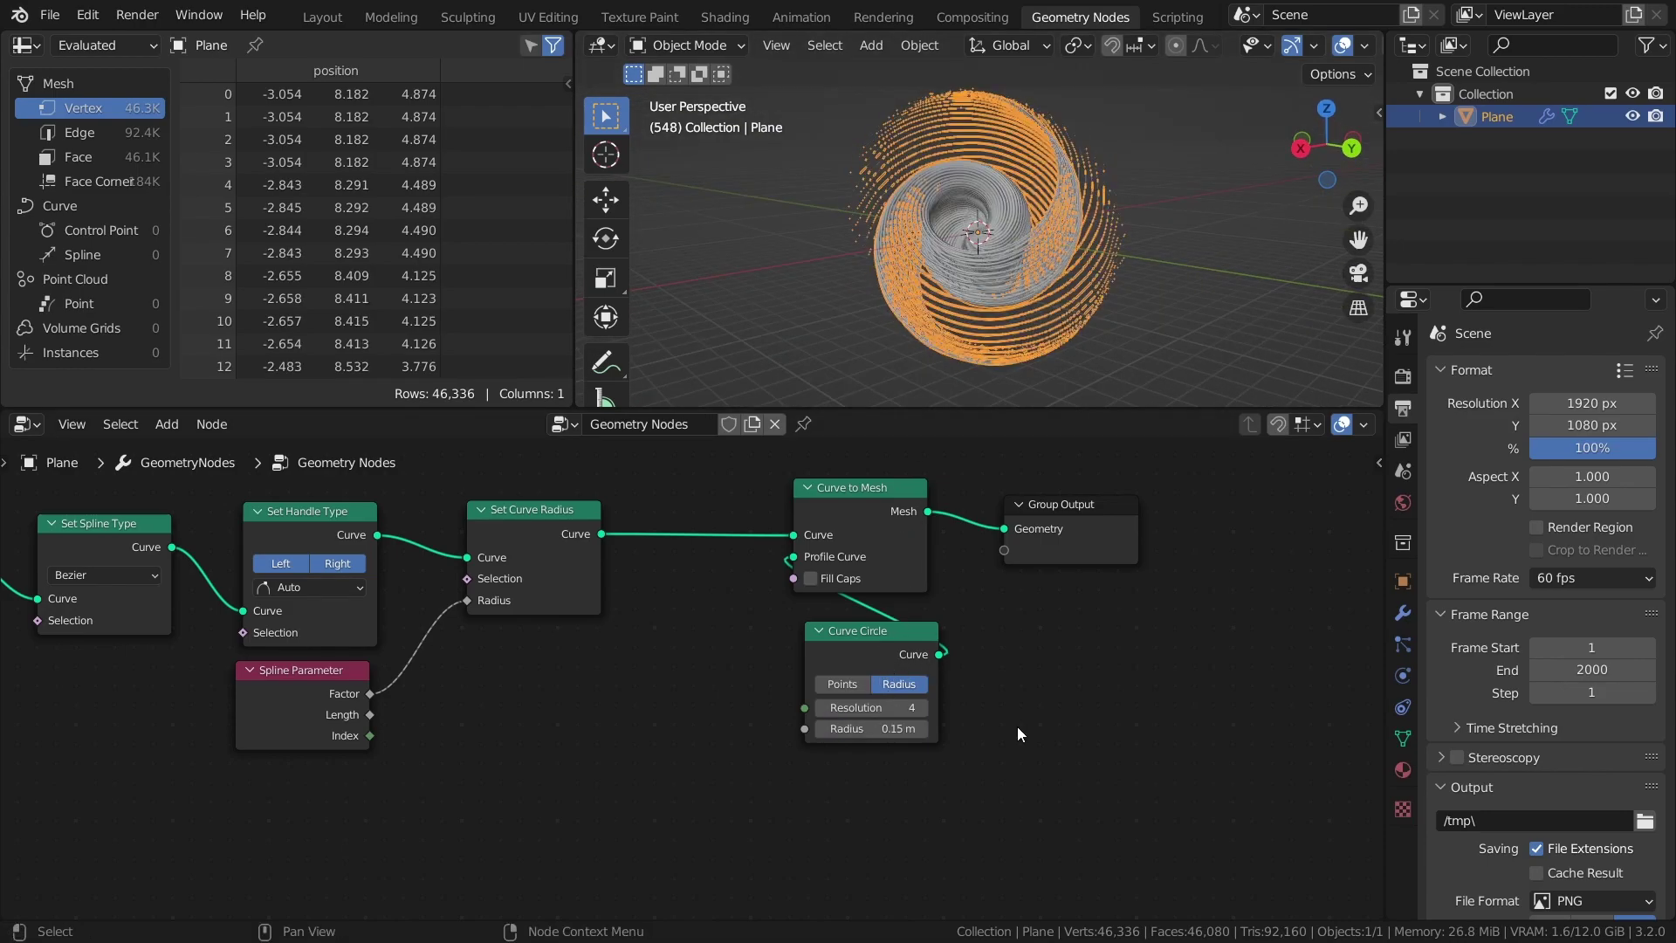
left_click(1050, 335)
middle_click_drag(1051, 335, 966, 259)
key("ctrl+s")
key("space")
middle_click_drag(1113, 276, 971, 286)
key("ctrl+s")
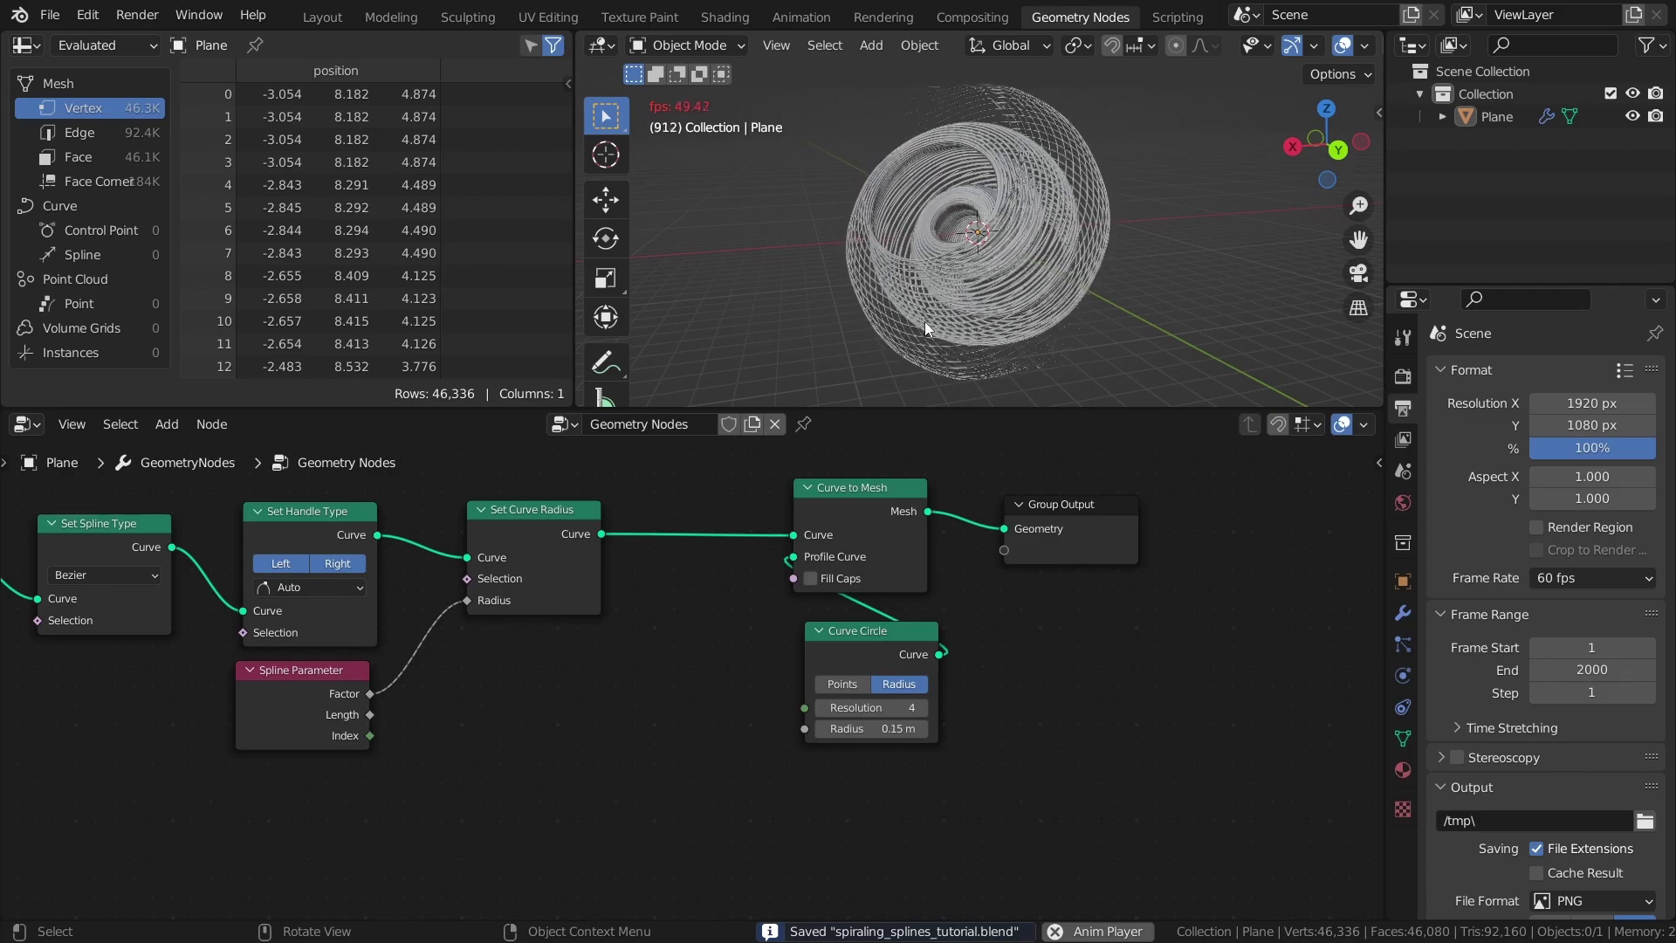
left_click(917, 729)
type("0.5")
key("Return")
mouse_move(914, 285)
middle_mouse_down()
mouse_move(1146, 318)
mouse_move(1238, 289)
mouse_move(923, 316)
middle_mouse_up()
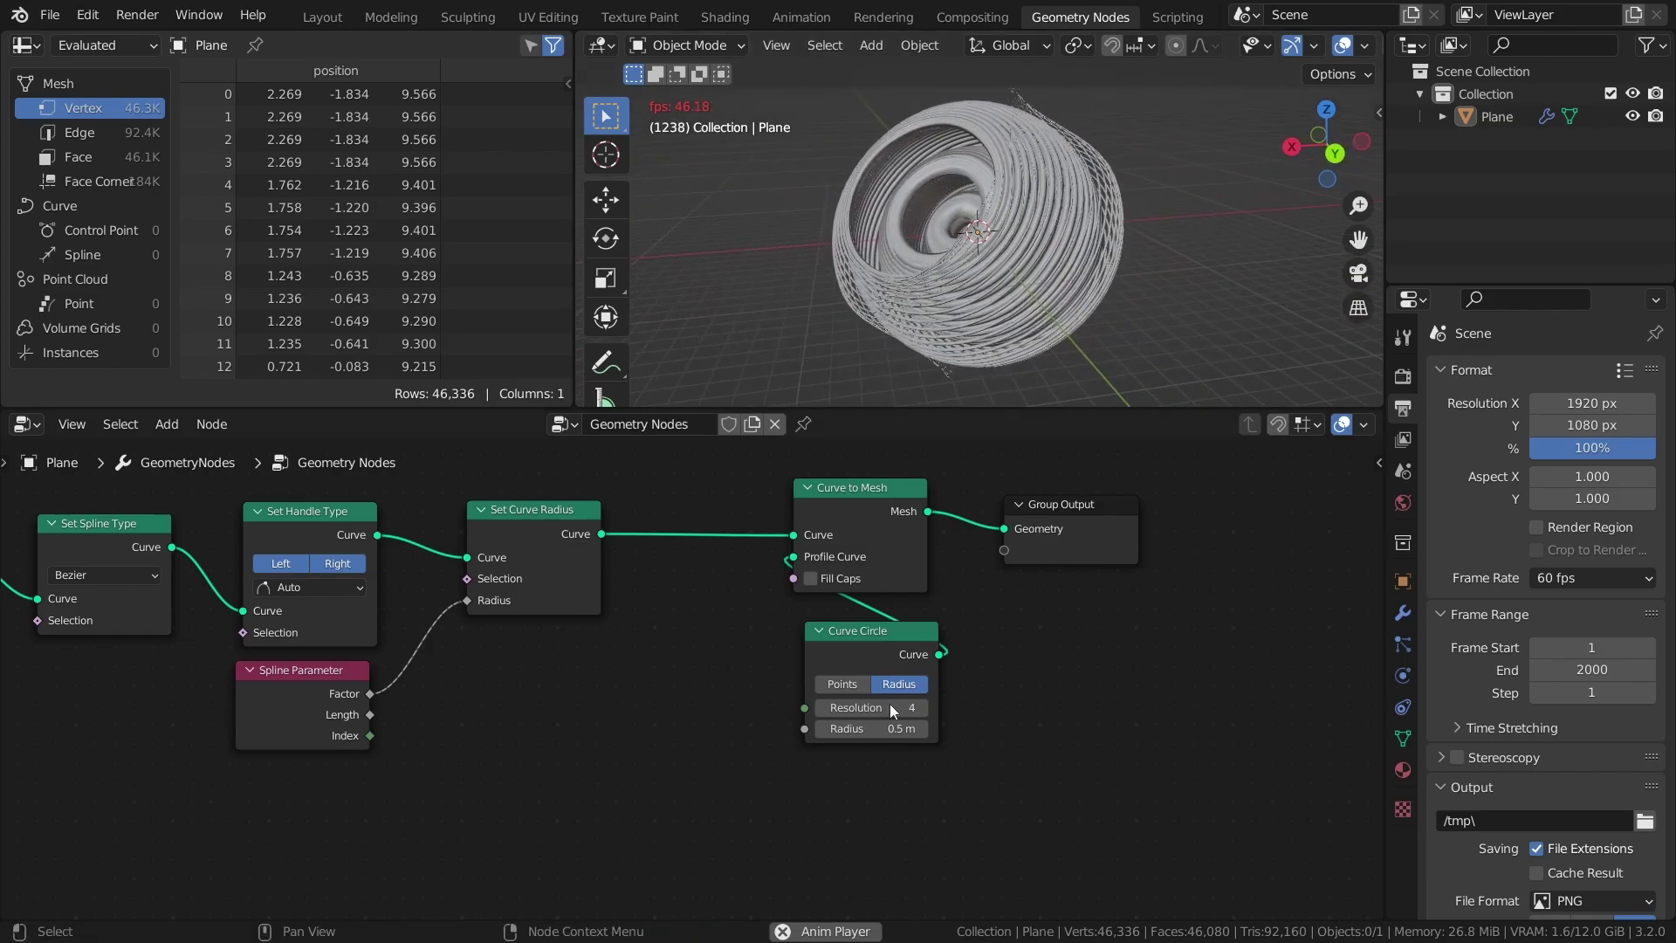
left_click(873, 728)
type("0.15")
key("Return")
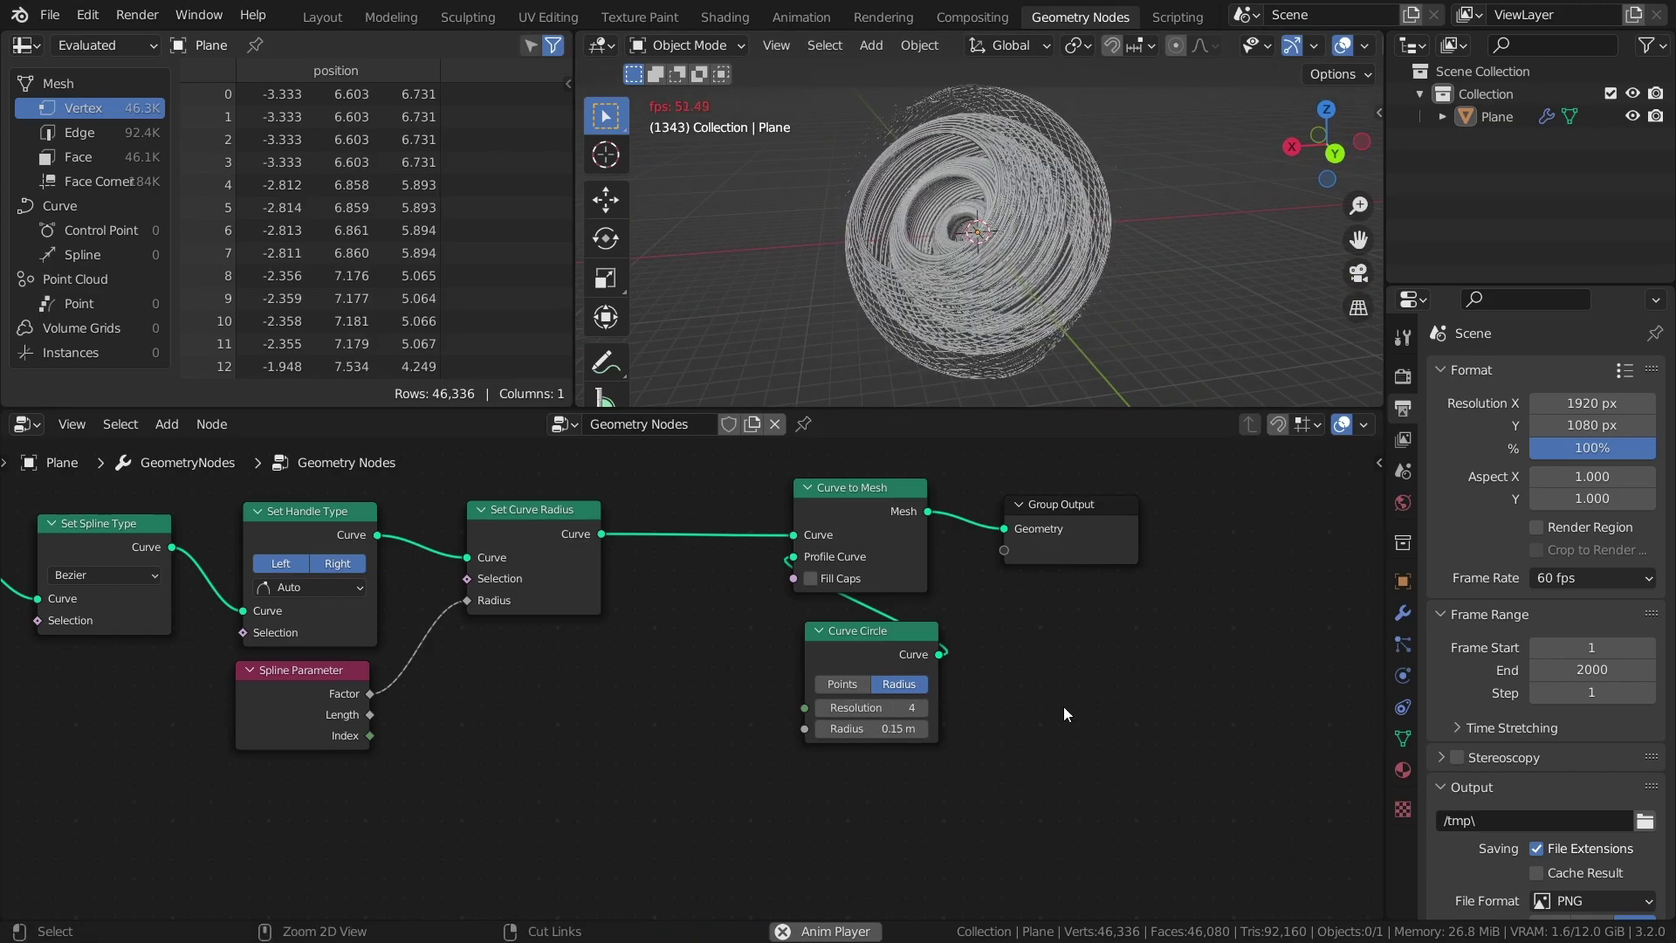
key("ctrl+s")
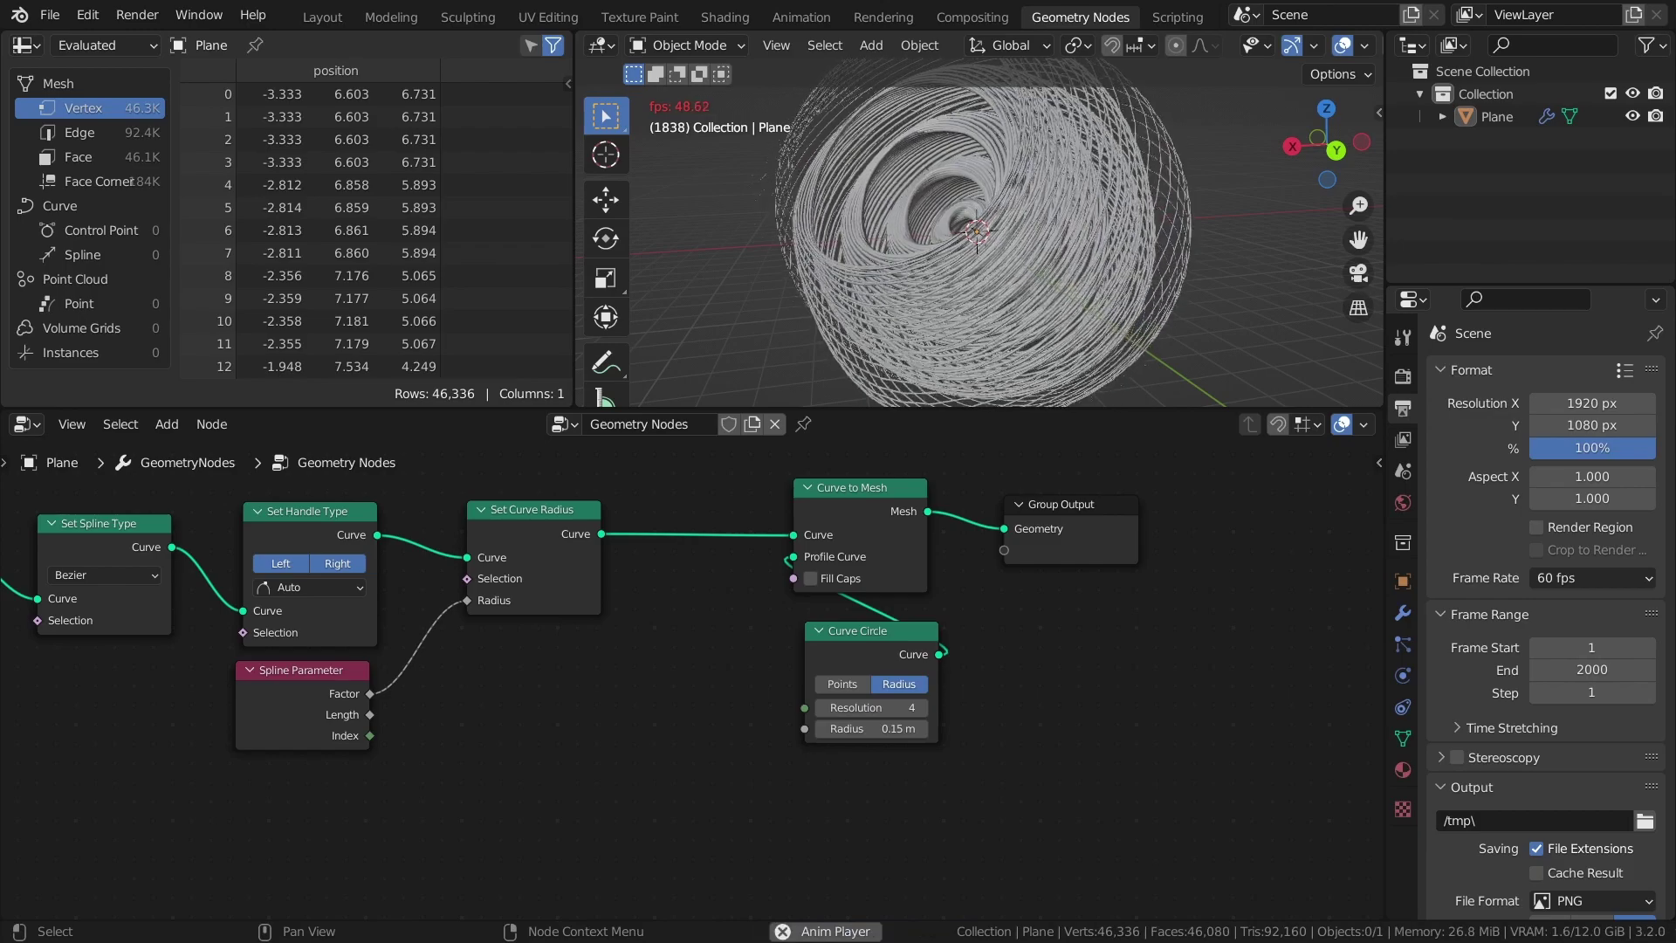
middle_click_drag(328, 635, 783, 565)
scroll(783, 565, "down", 1)
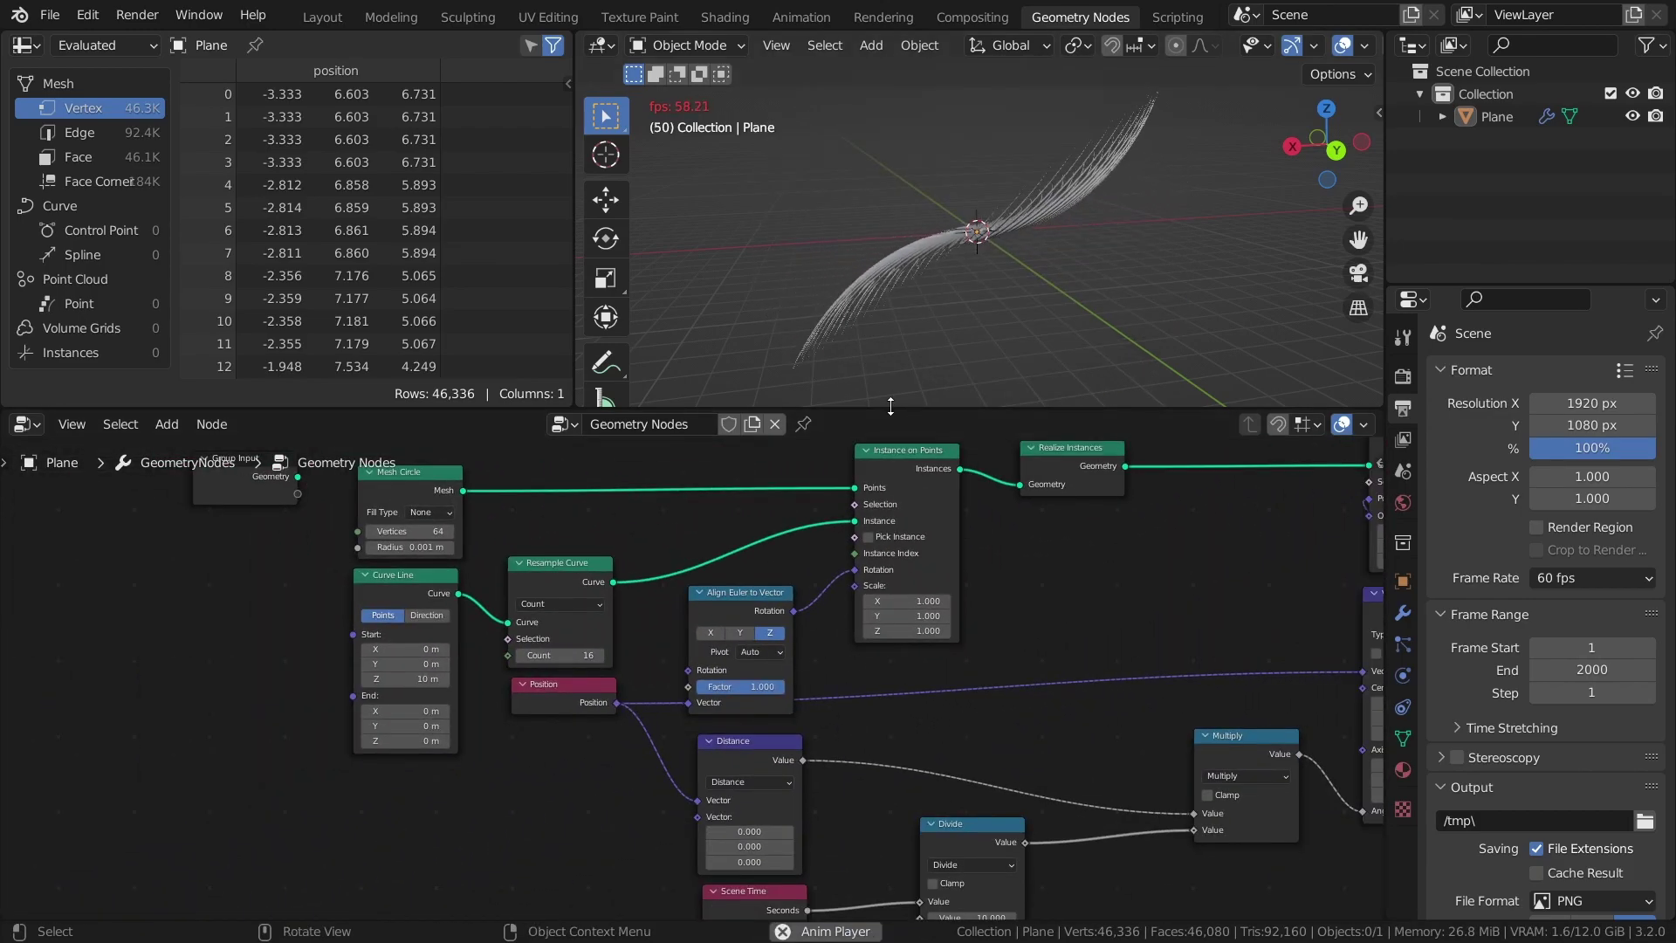
left_click_drag(891, 406, 890, 332)
scroll(698, 563, "up", 3)
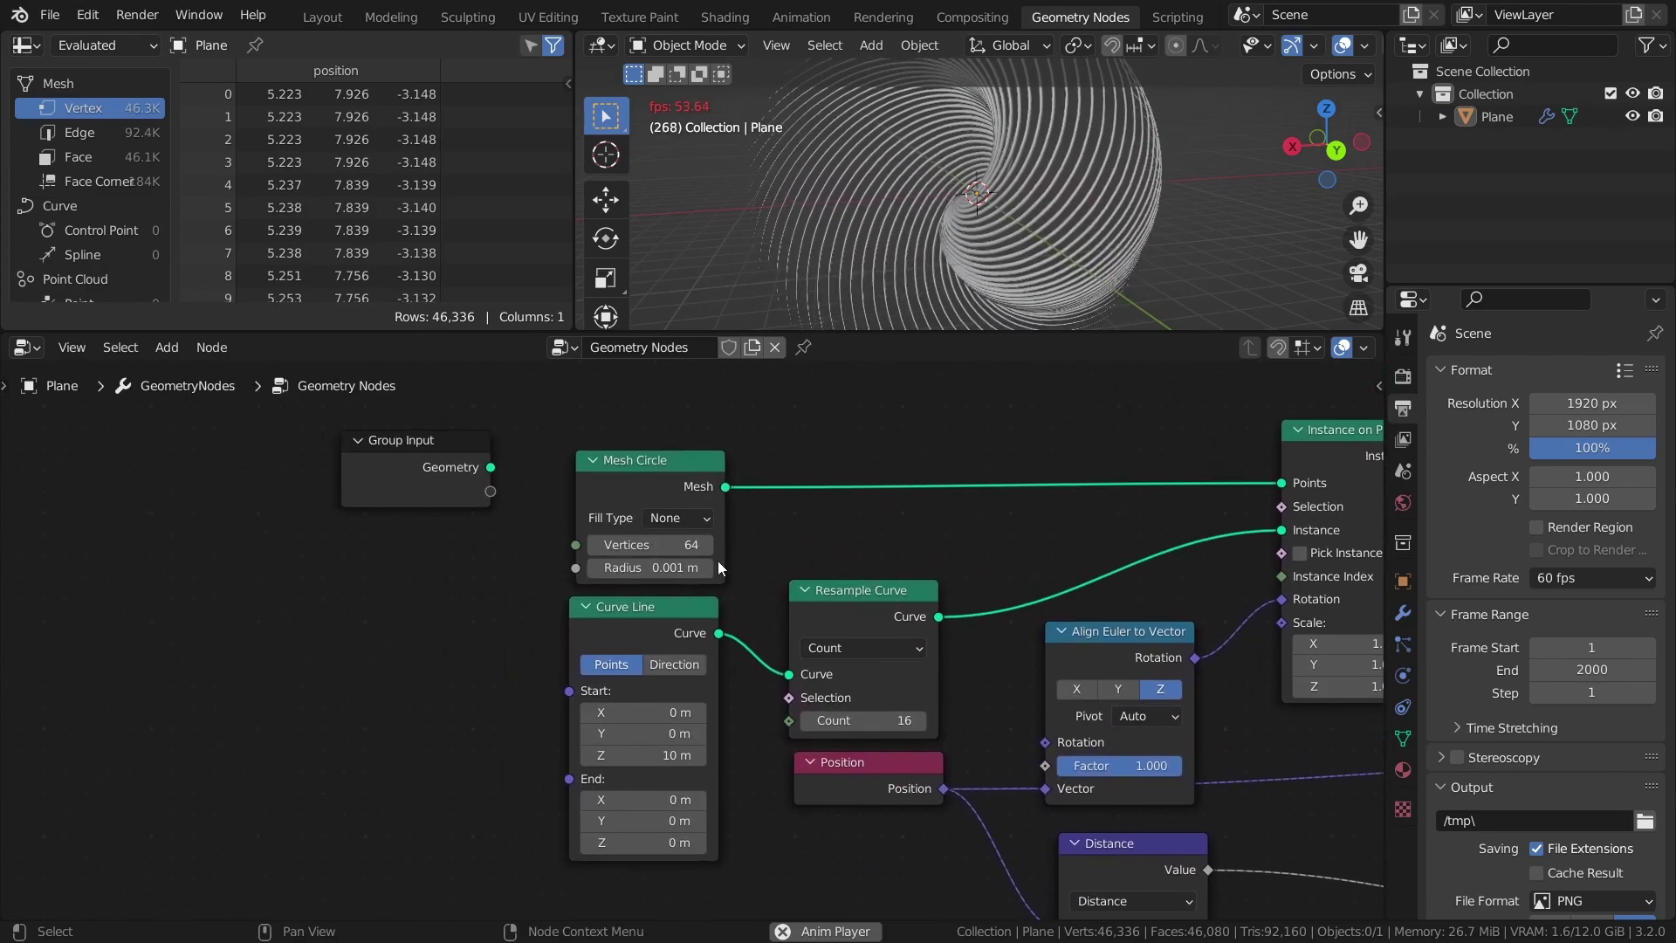
left_click(695, 546)
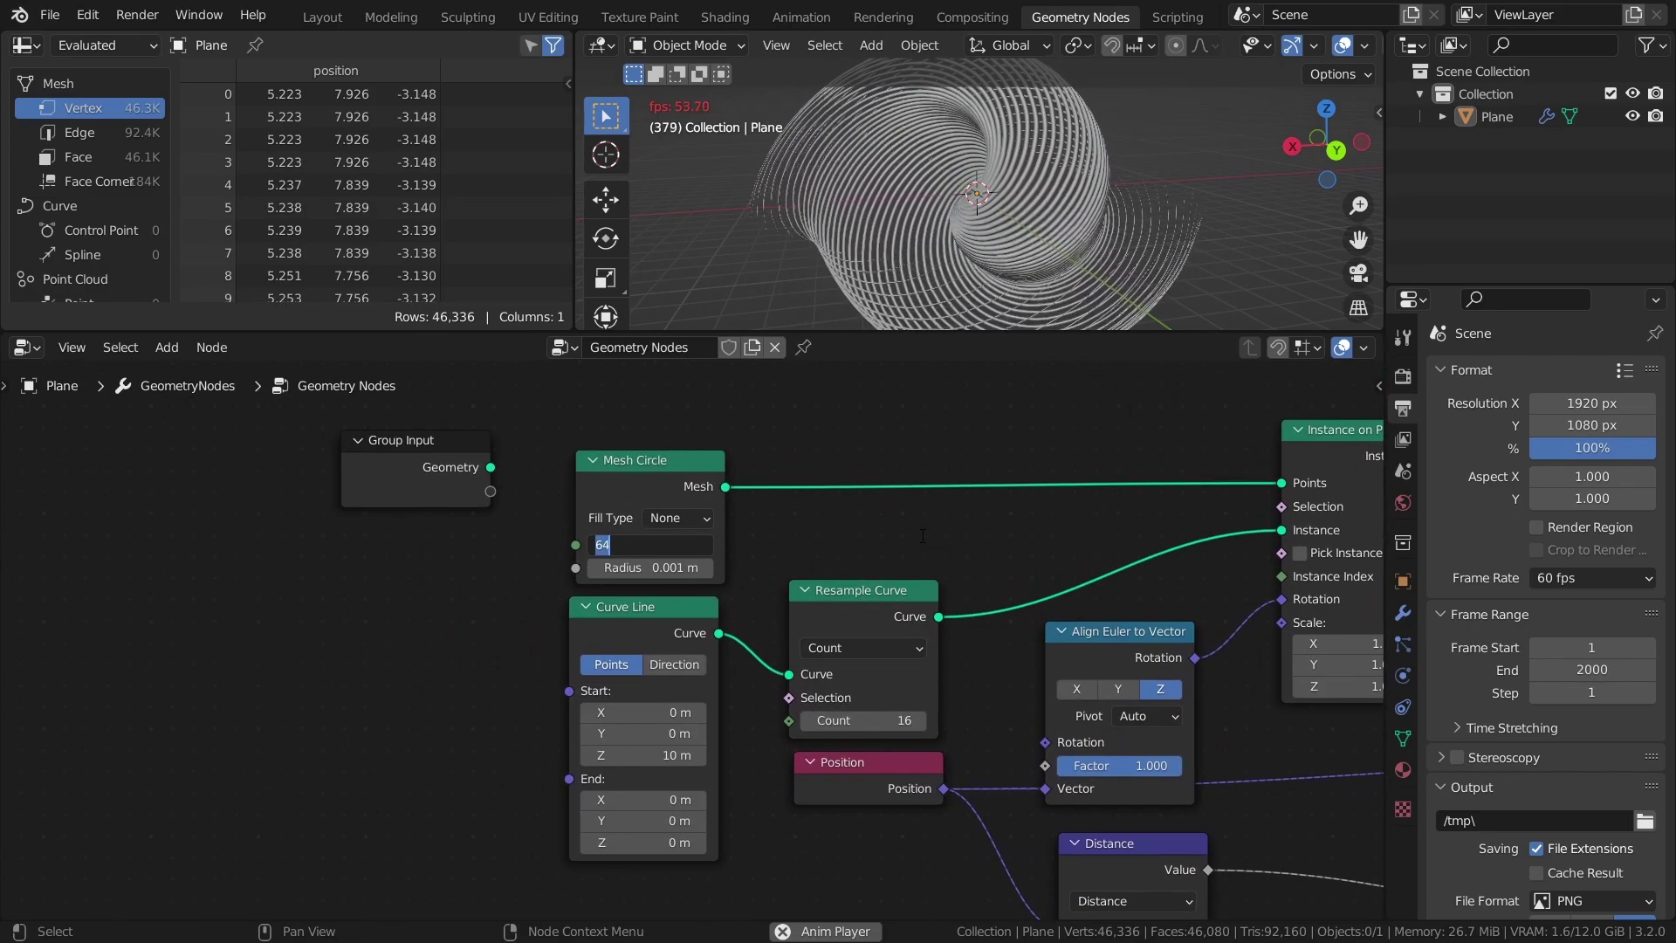
type("10")
key("Return")
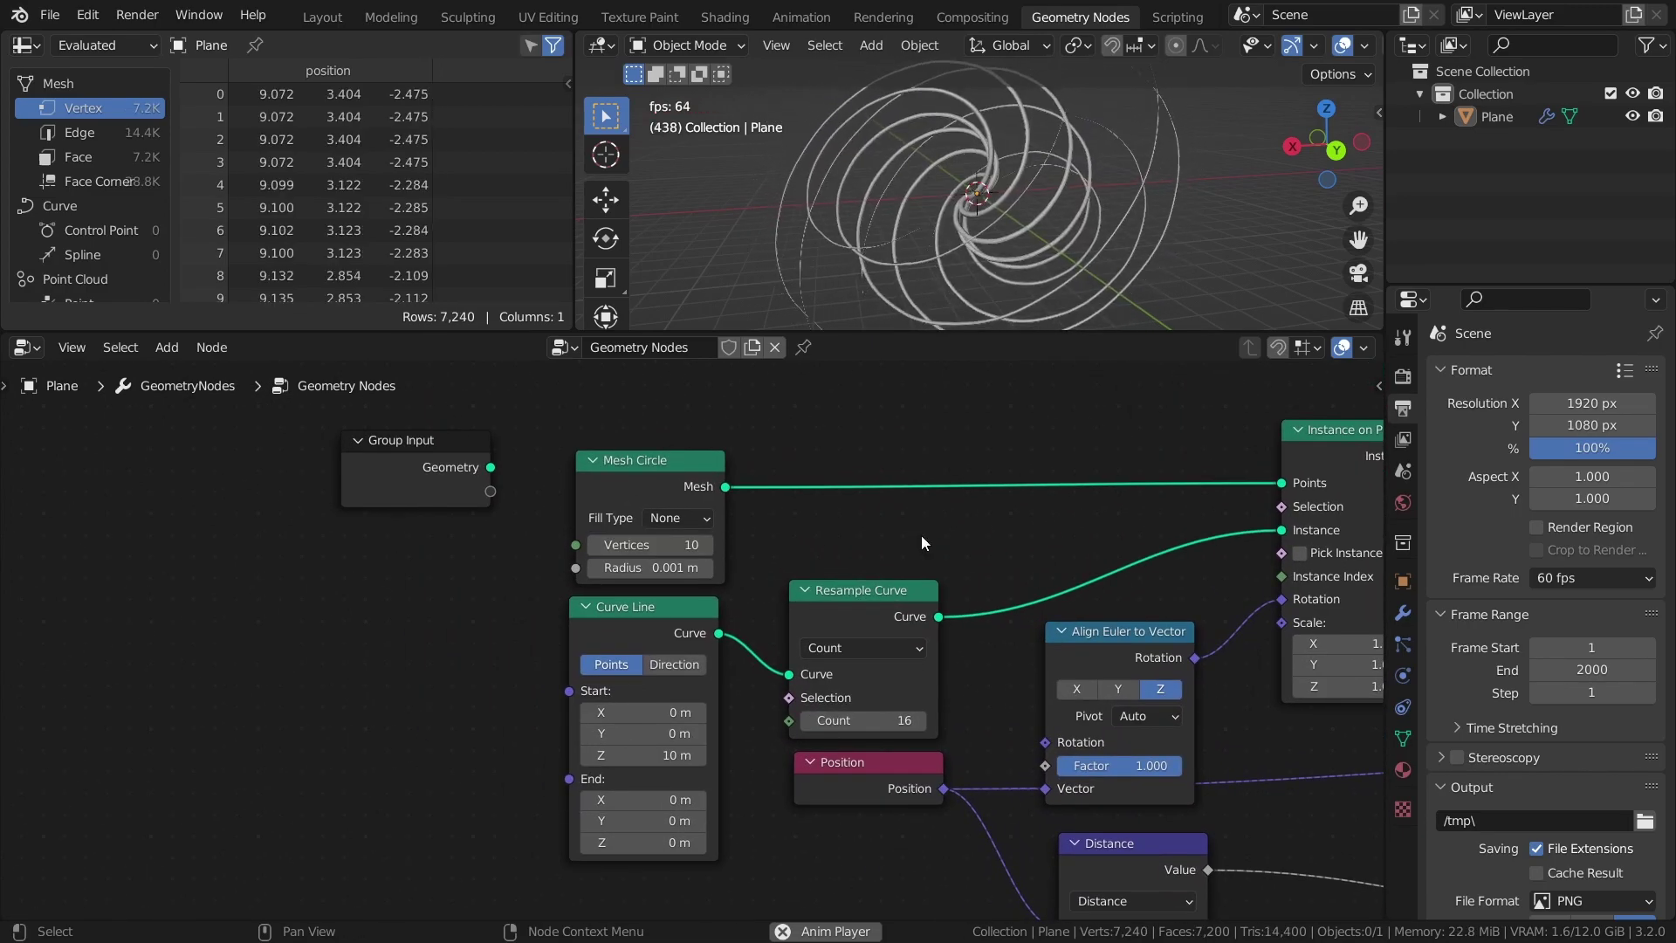
left_click(639, 544)
type("128")
key("Return")
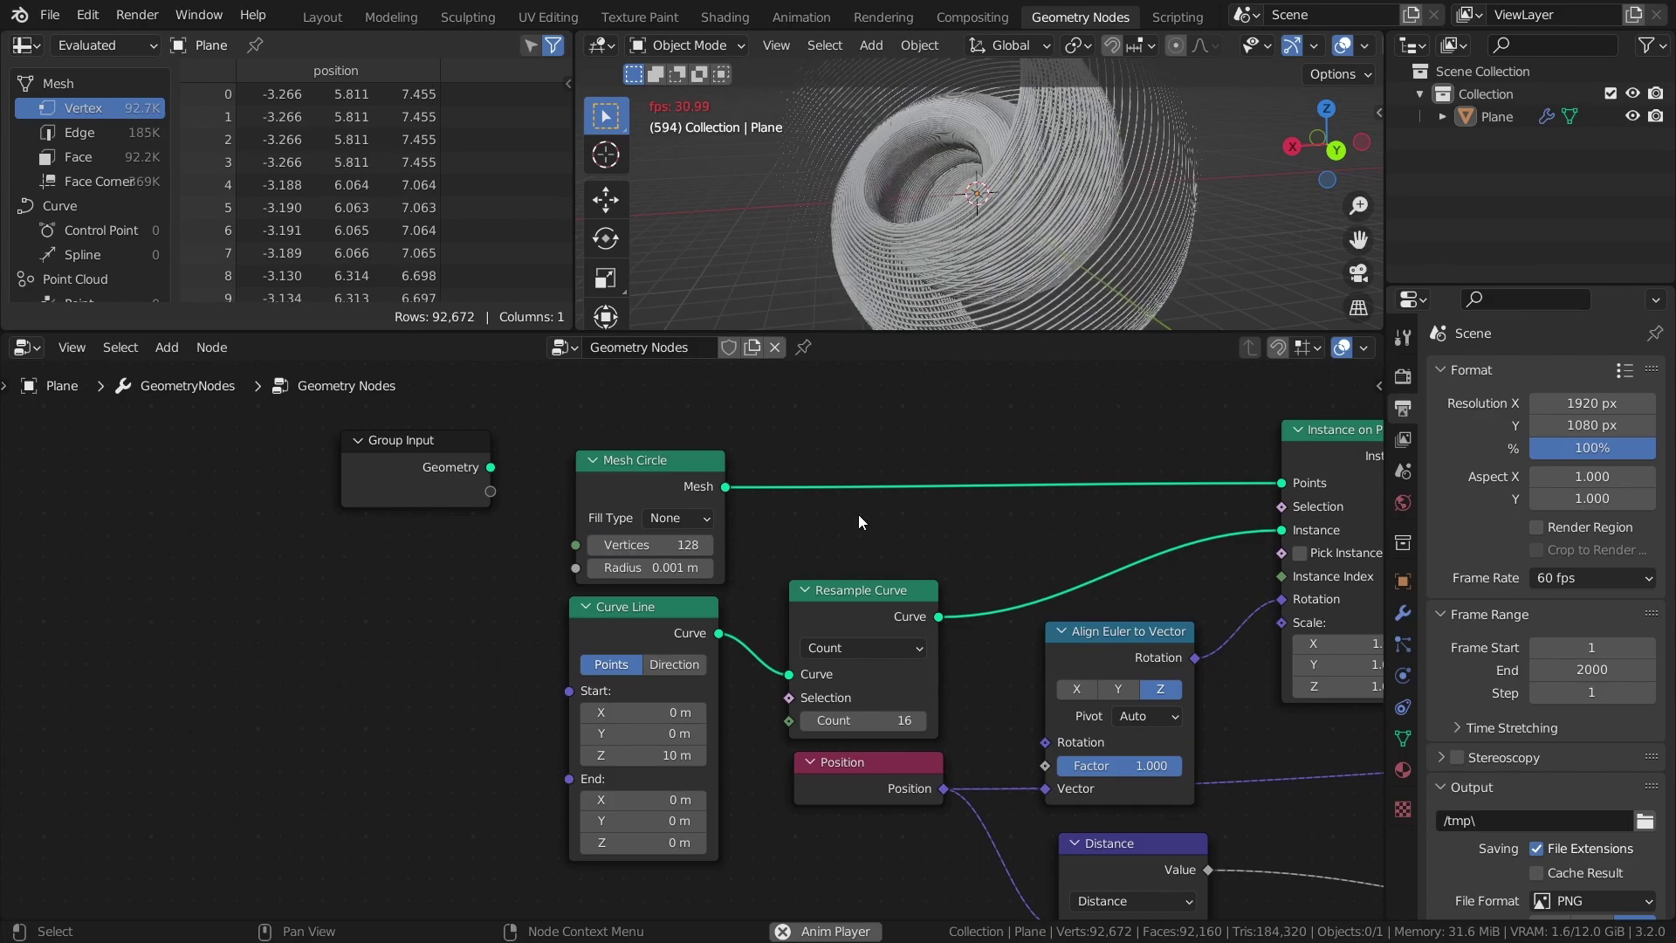
key("ctrl+z")
key("ctrl+z")
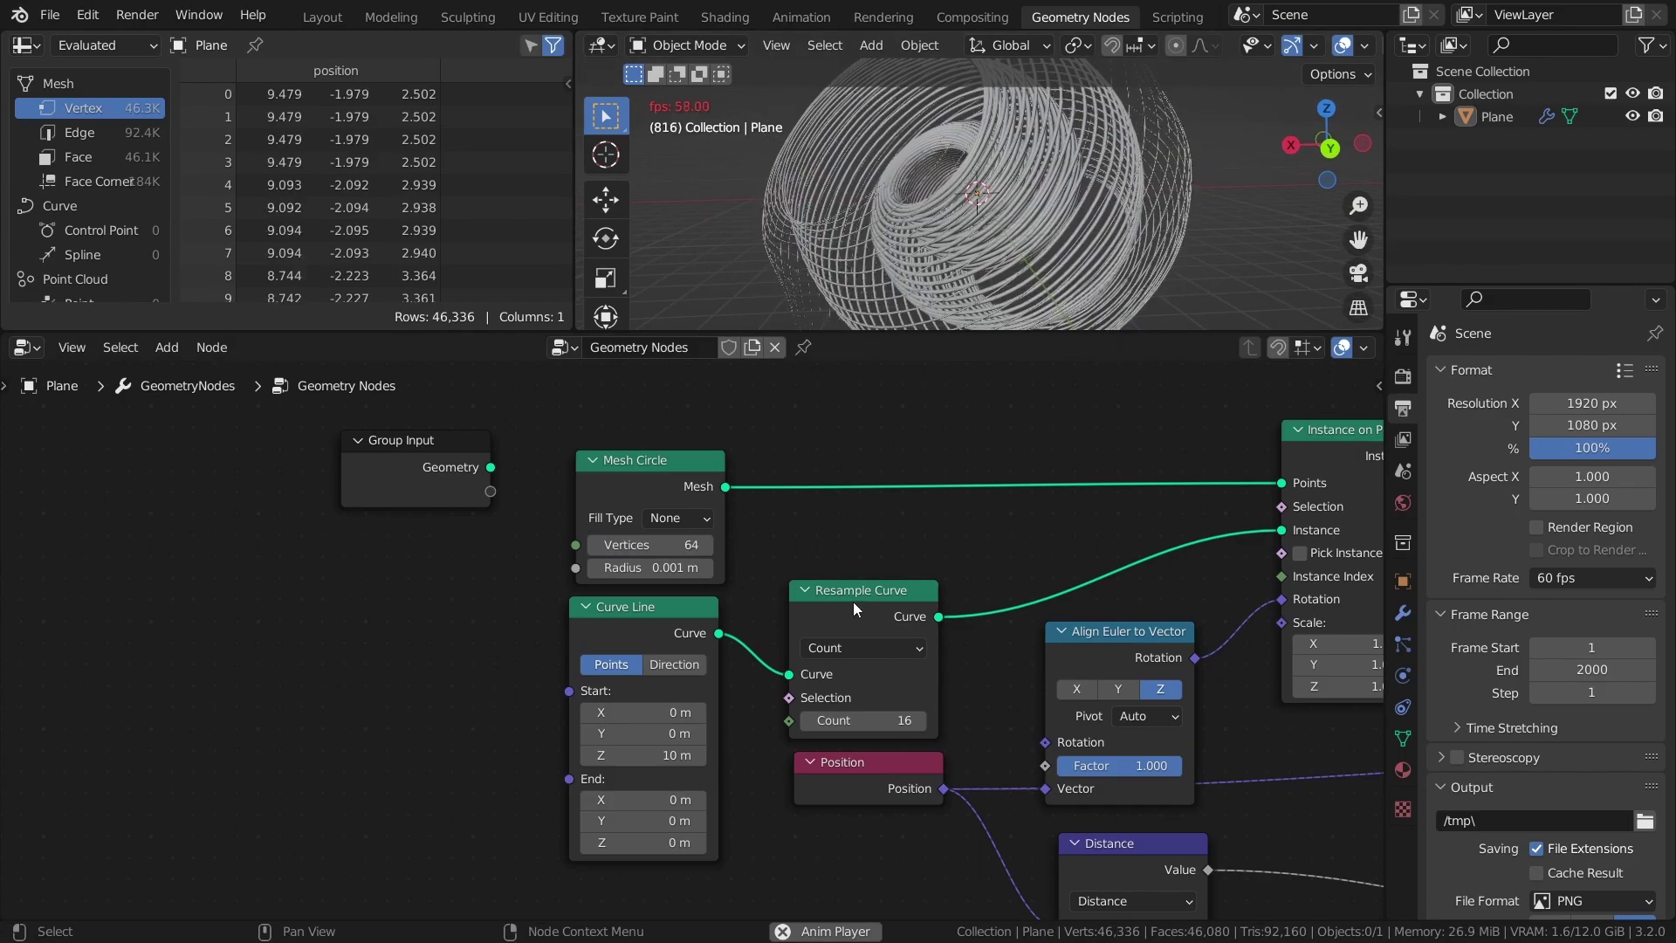
left_click(865, 721)
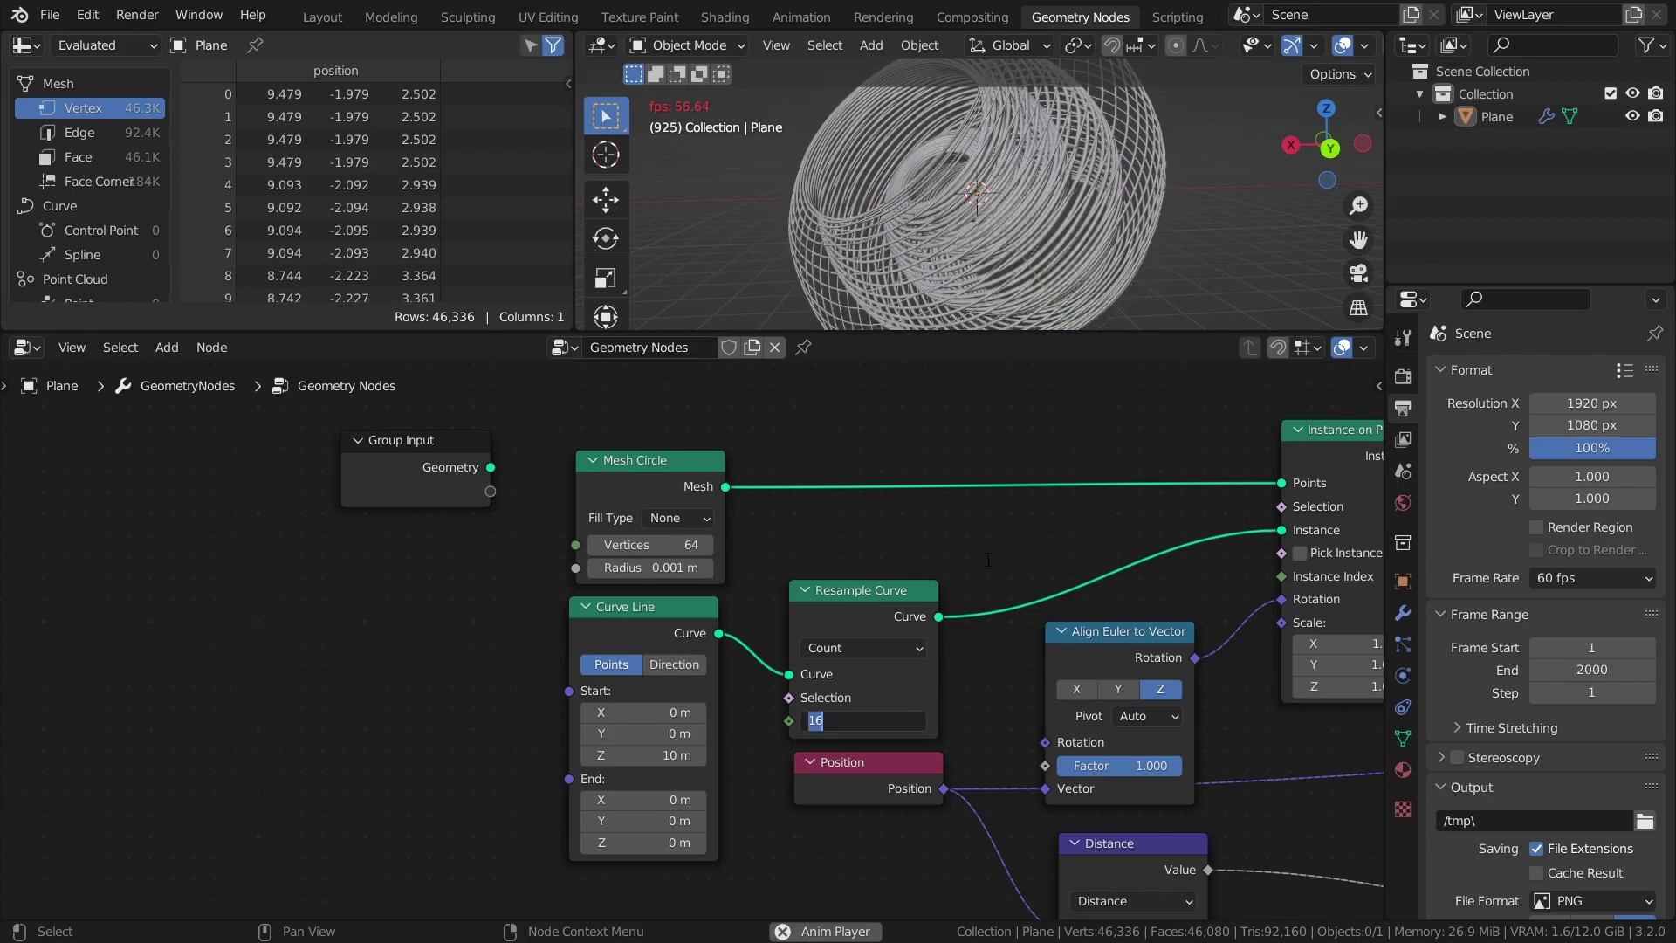
type("4")
key("Return")
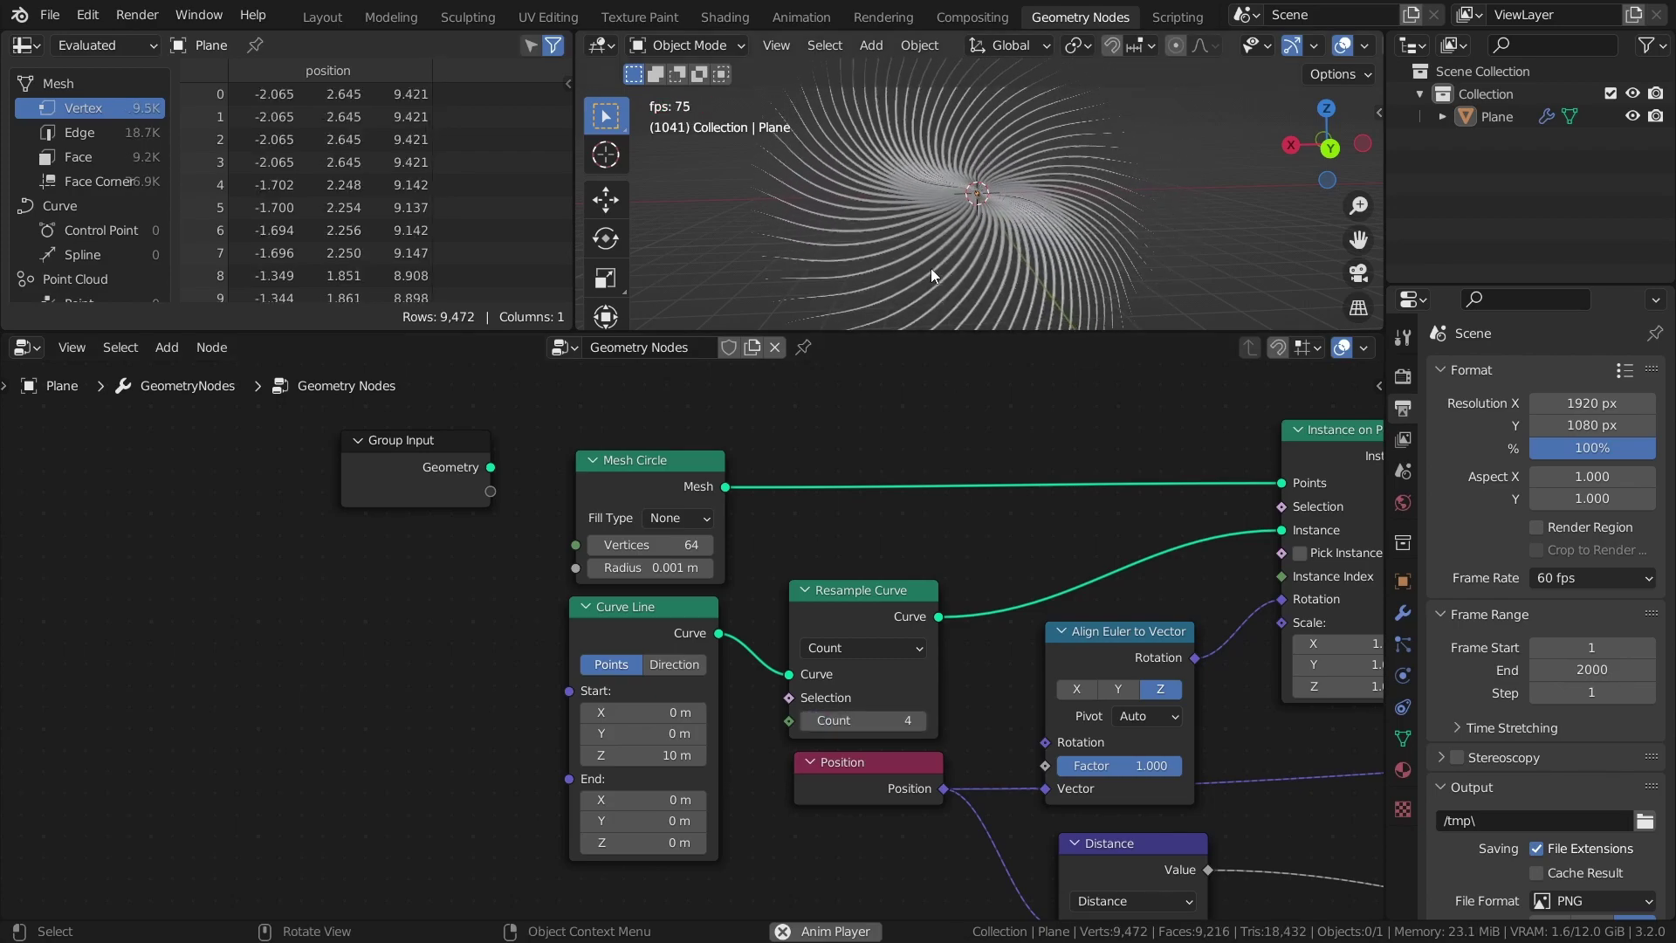
left_click(860, 716)
type("128")
key("Return")
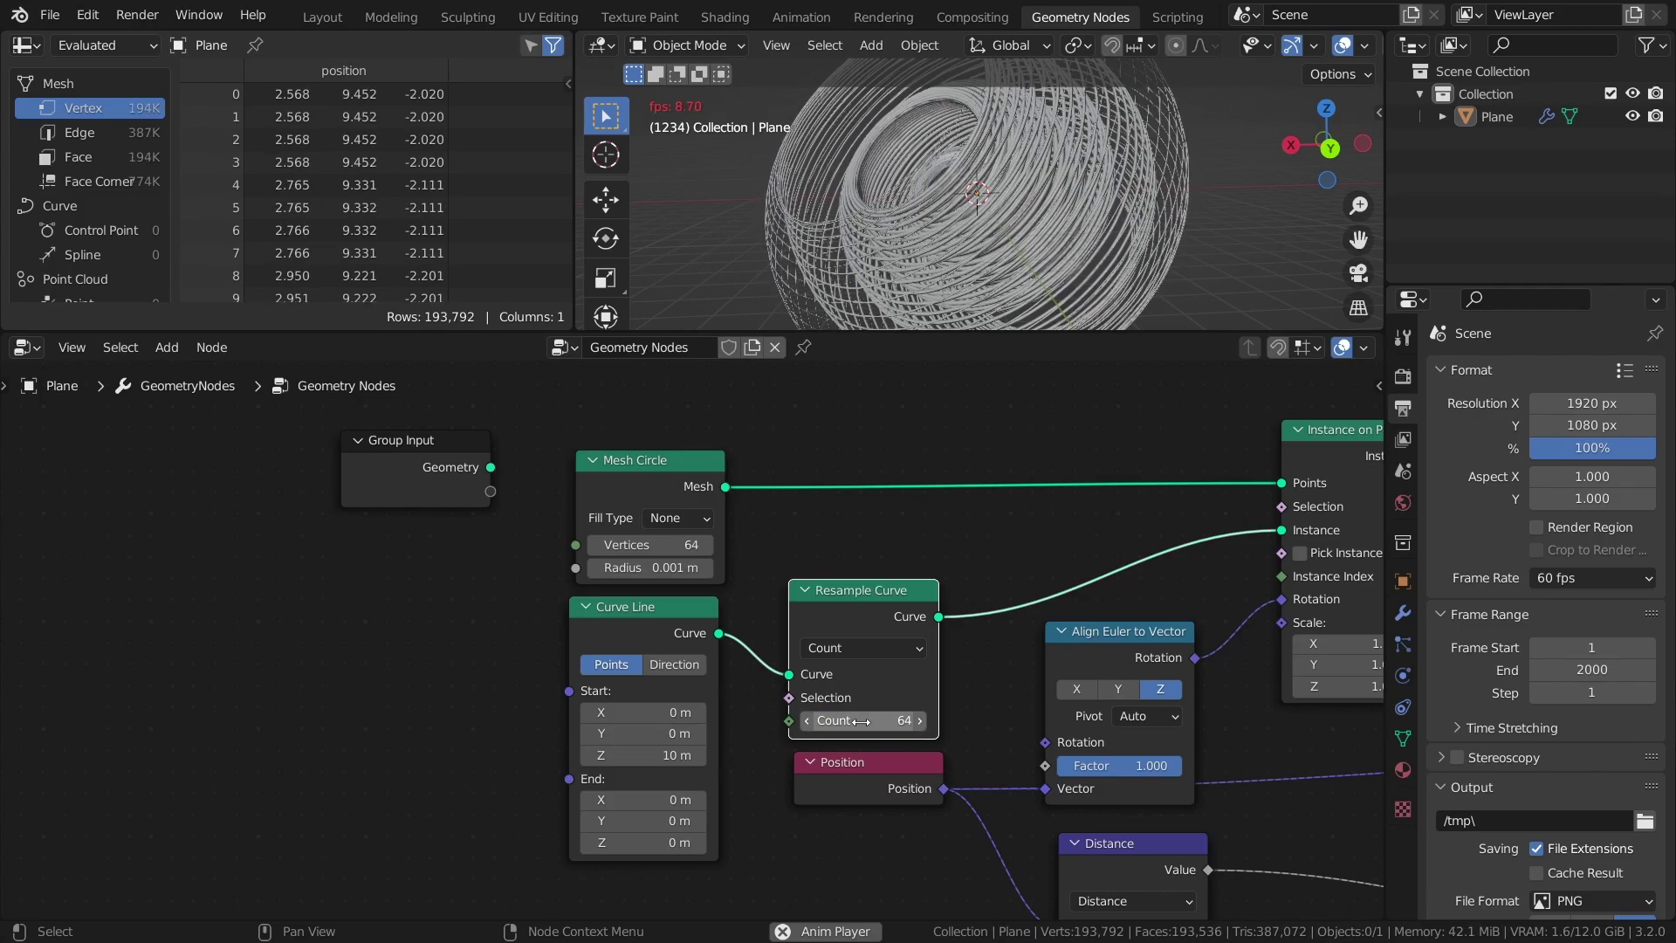
left_click(860, 721)
type("16")
key("Return")
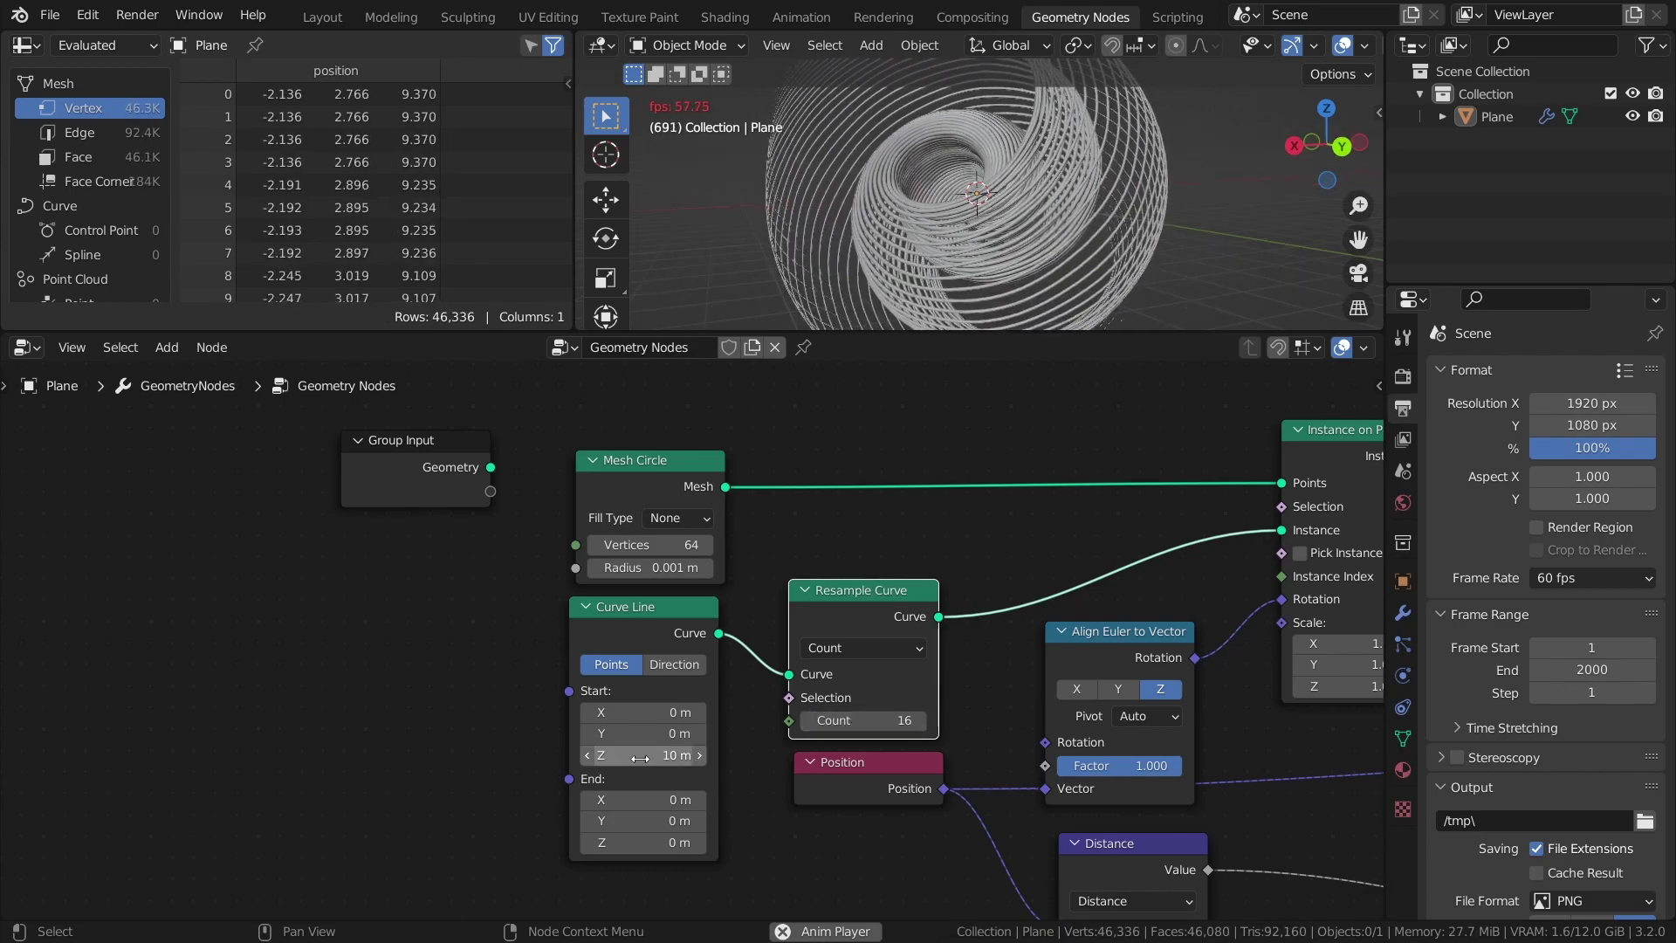
left_click_drag(640, 758, 590, 758)
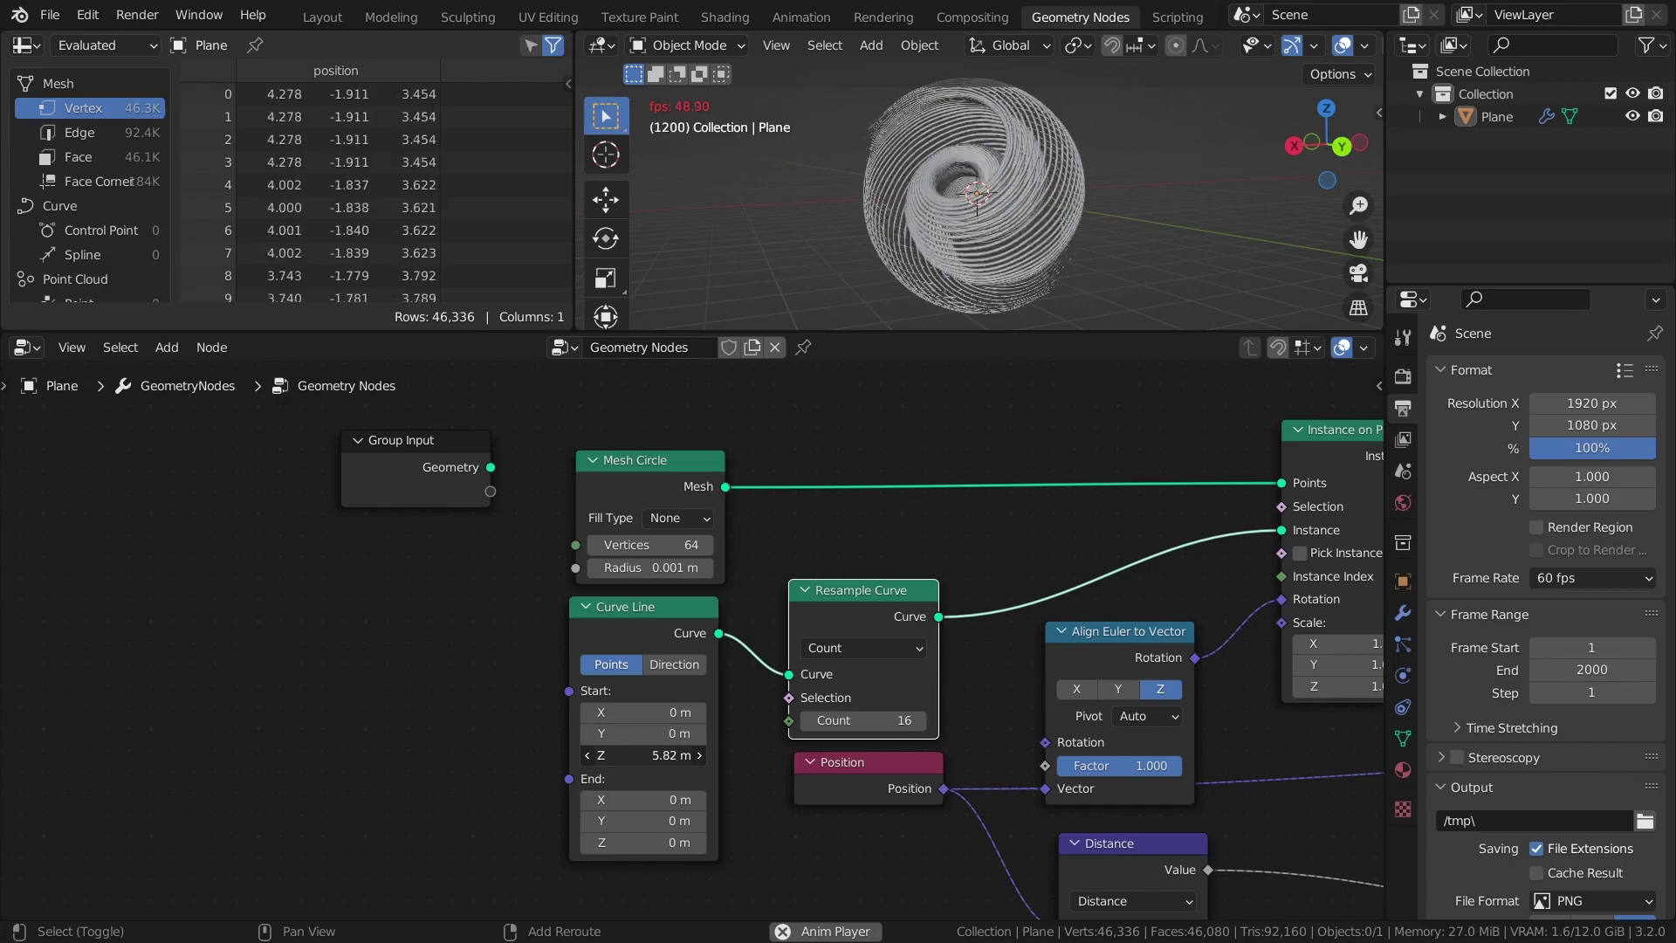
scroll(337, 605, "right", 15)
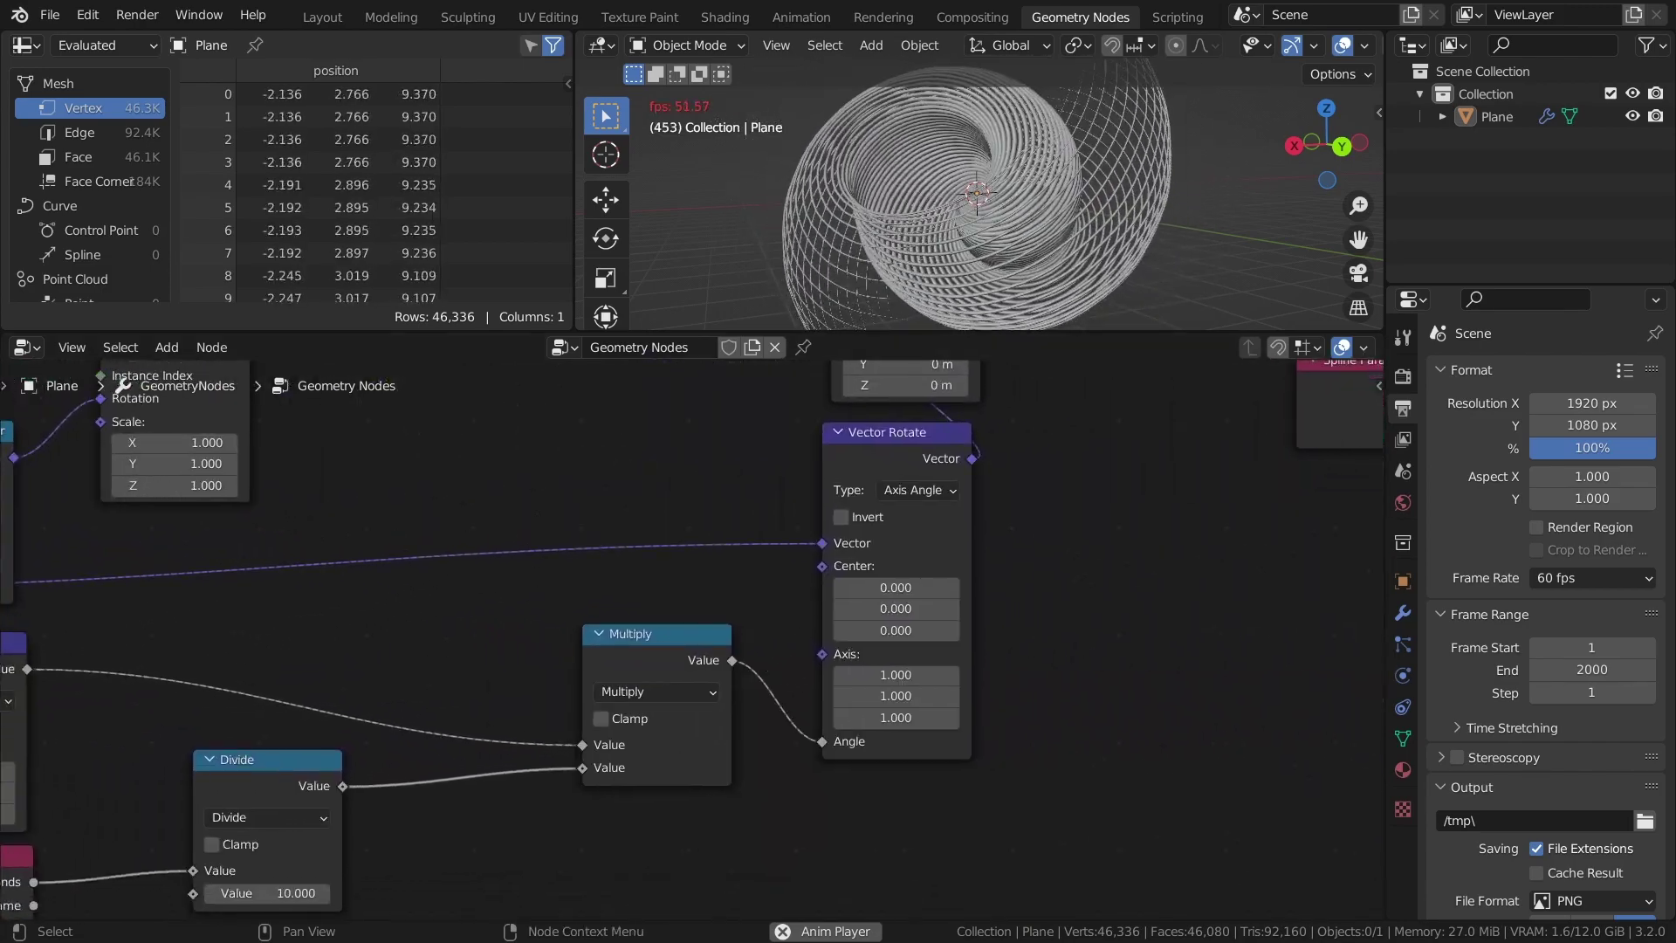
Test the Vector Rotate axis at 1, 0, 0, restore it to 1, 1, 1, and save.
left_click(905, 695)
type("0")
key("Tab")
type("0")
key("Return")
middle_click_drag(939, 255, 803, 260)
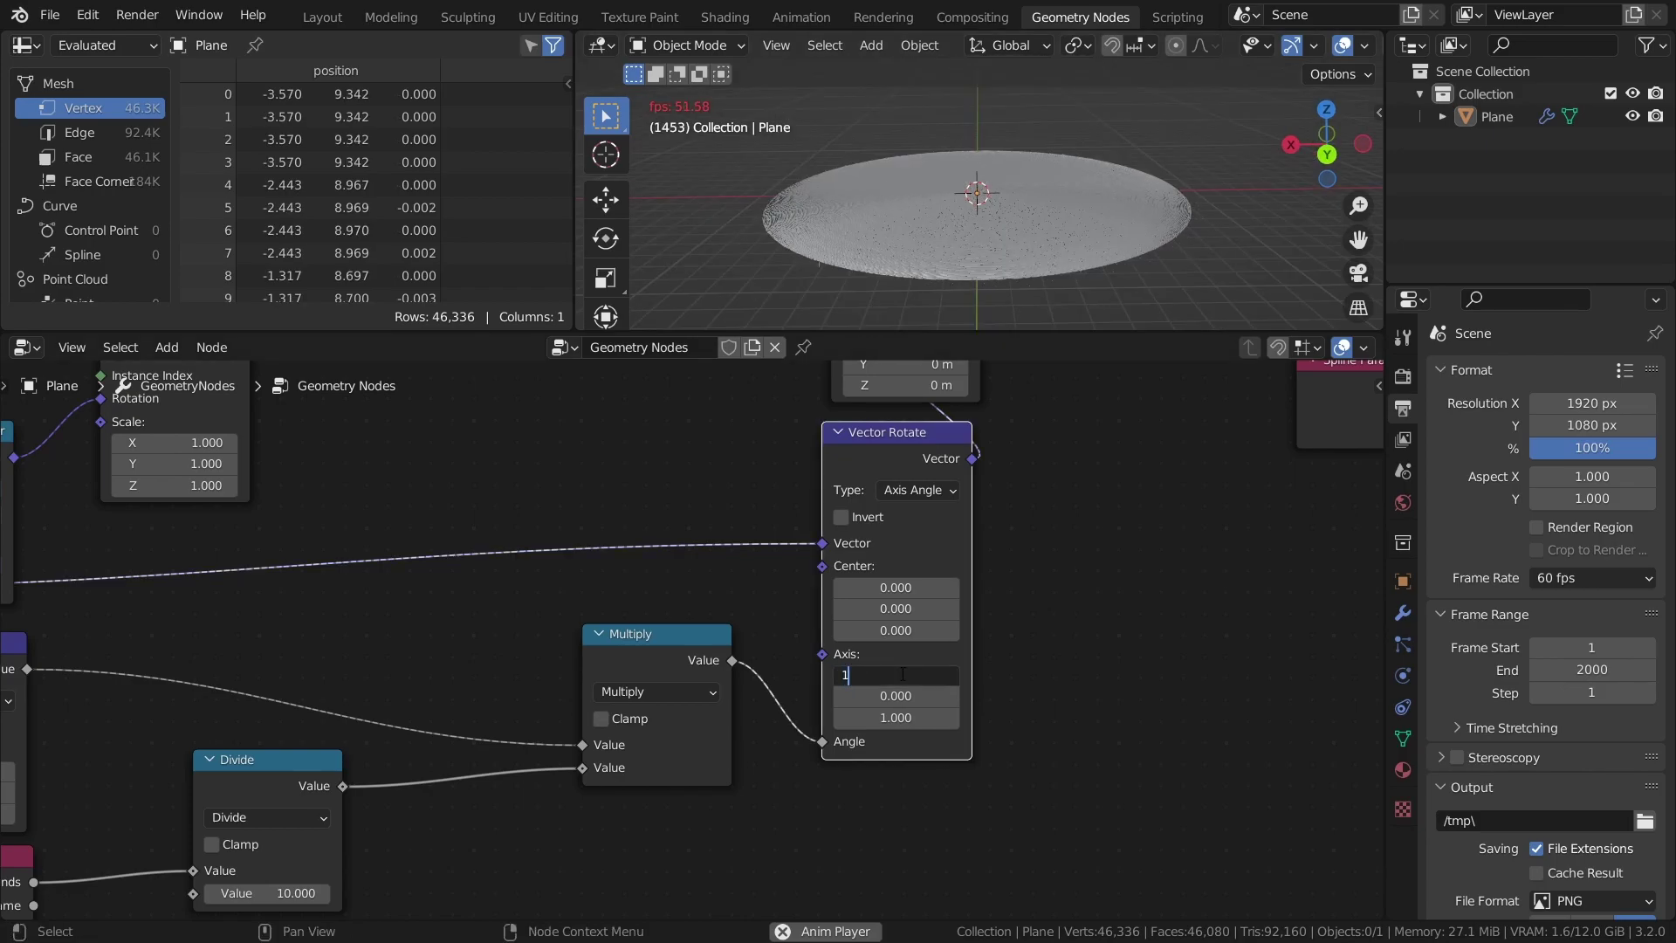
key("Return")
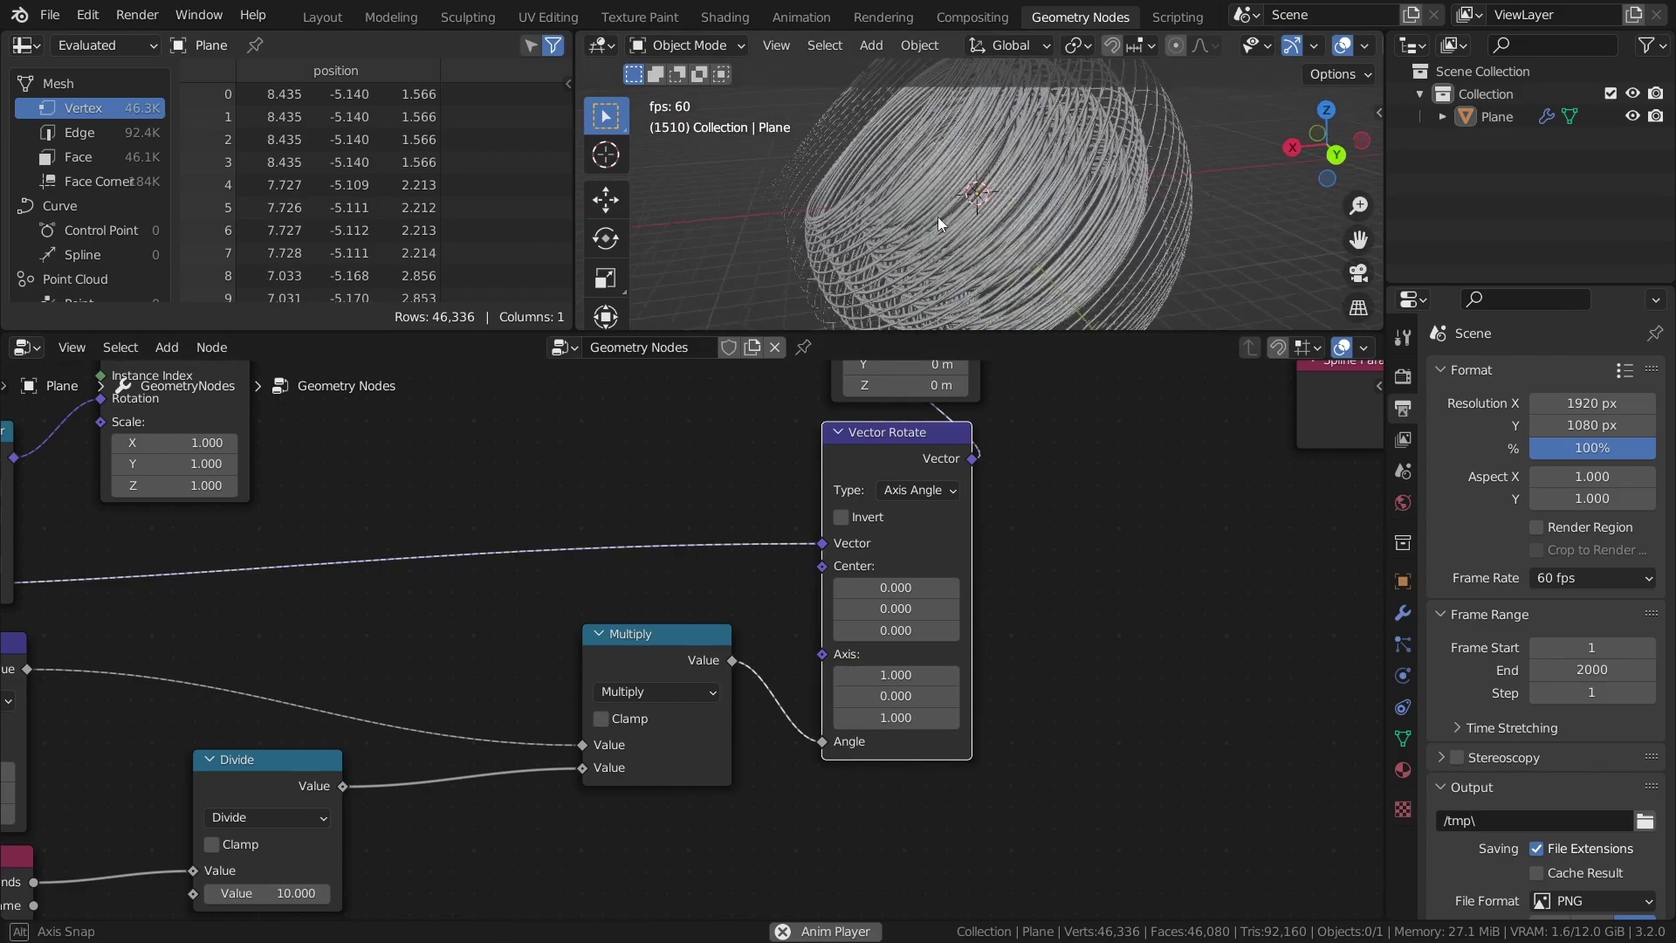
left_click(912, 695)
type("1")
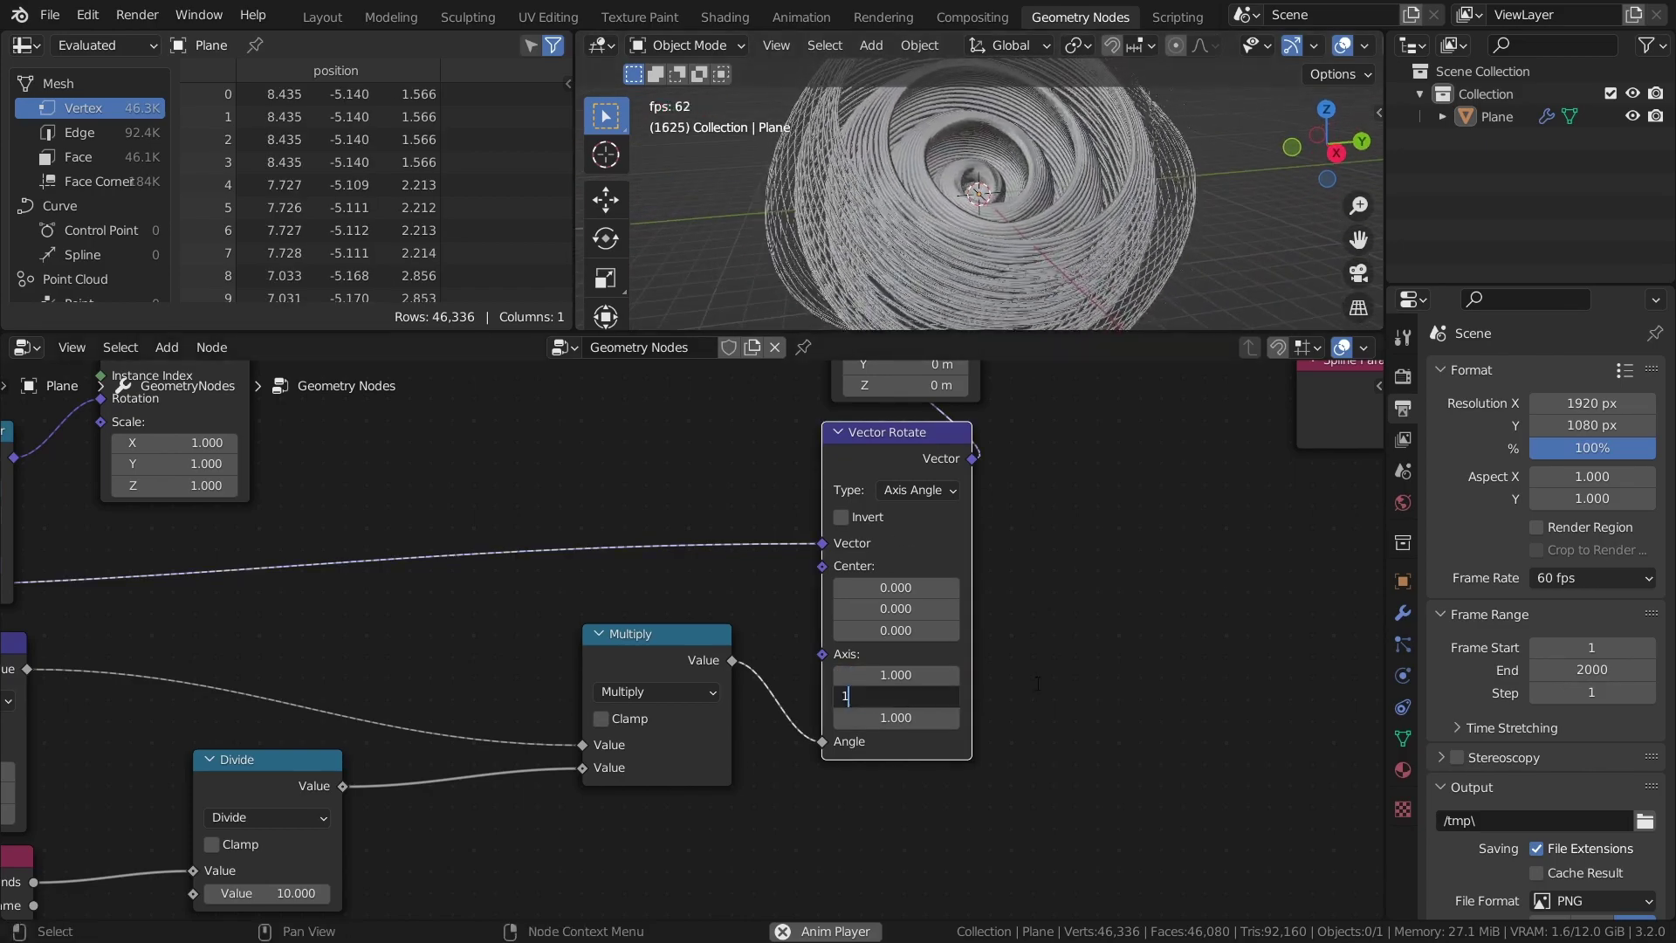
key("Return")
middle_click_drag(951, 248, 872, 229)
key("ctrl+s")
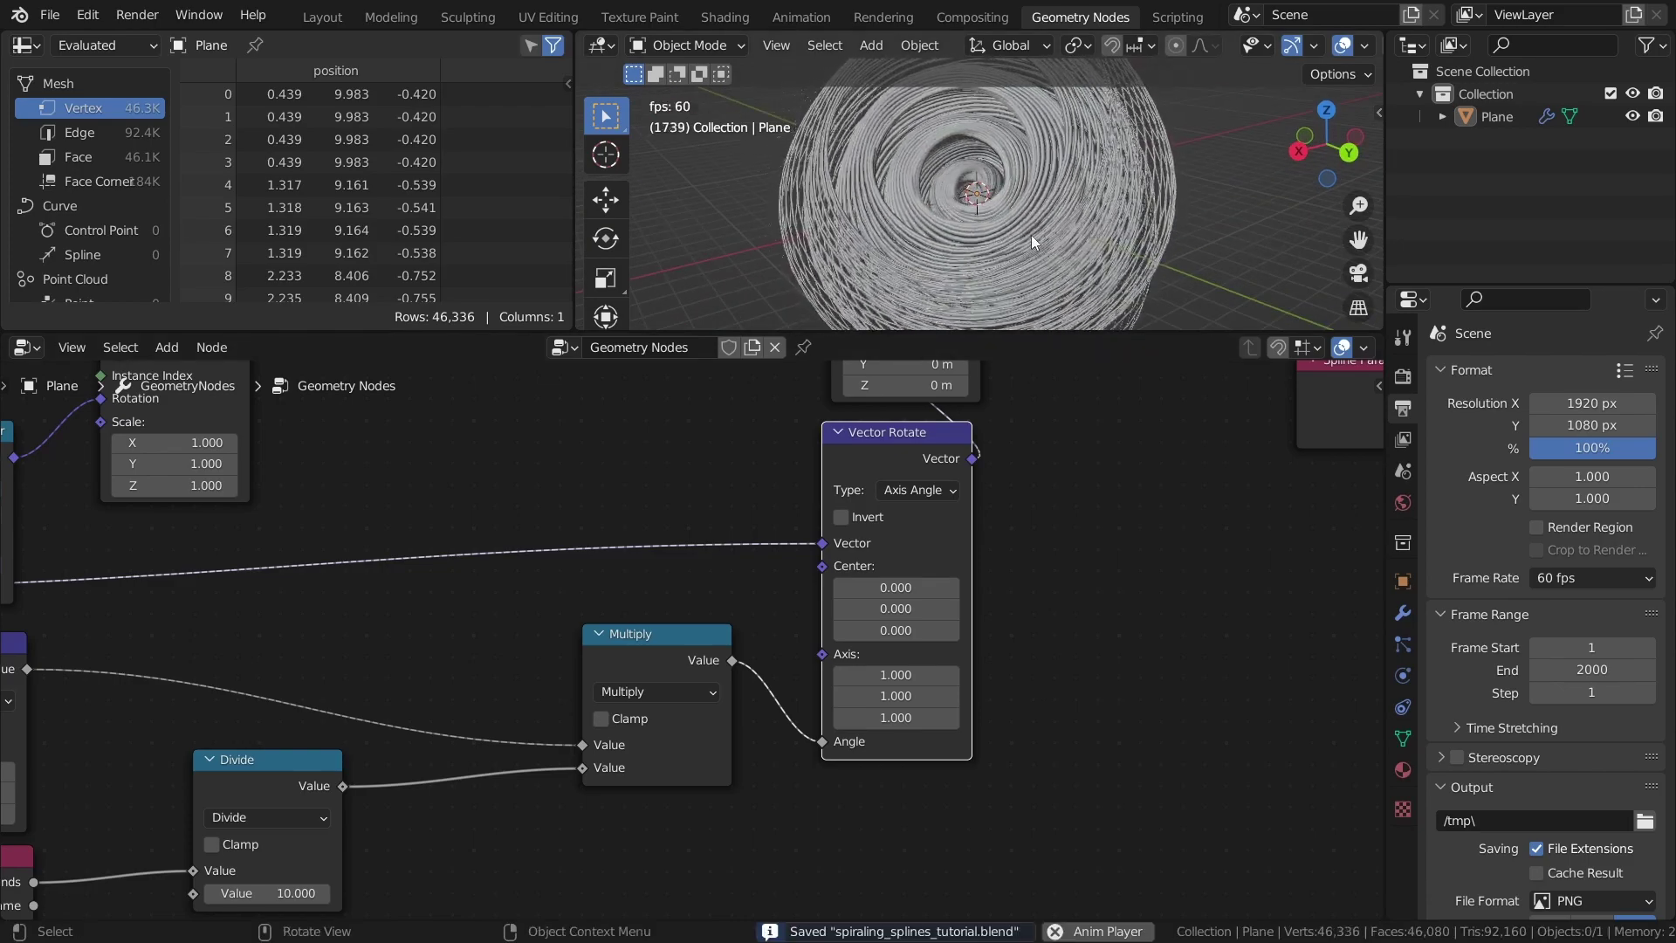
Lower the Align Euler to Vector factor from 0.714 through 0.487 to 0.045.
middle_click_drag(526, 702, 1294, 777)
left_click_drag(699, 506, 740, 478)
left_click_drag(791, 612, 777, 612)
middle_click_drag(900, 219, 736, 217)
middle_click_drag(936, 200, 978, 232)
mouse_move(759, 612)
left_mouse_down()
mouse_move(709, 612)
mouse_move(824, 612)
mouse_move(766, 612)
left_mouse_up()
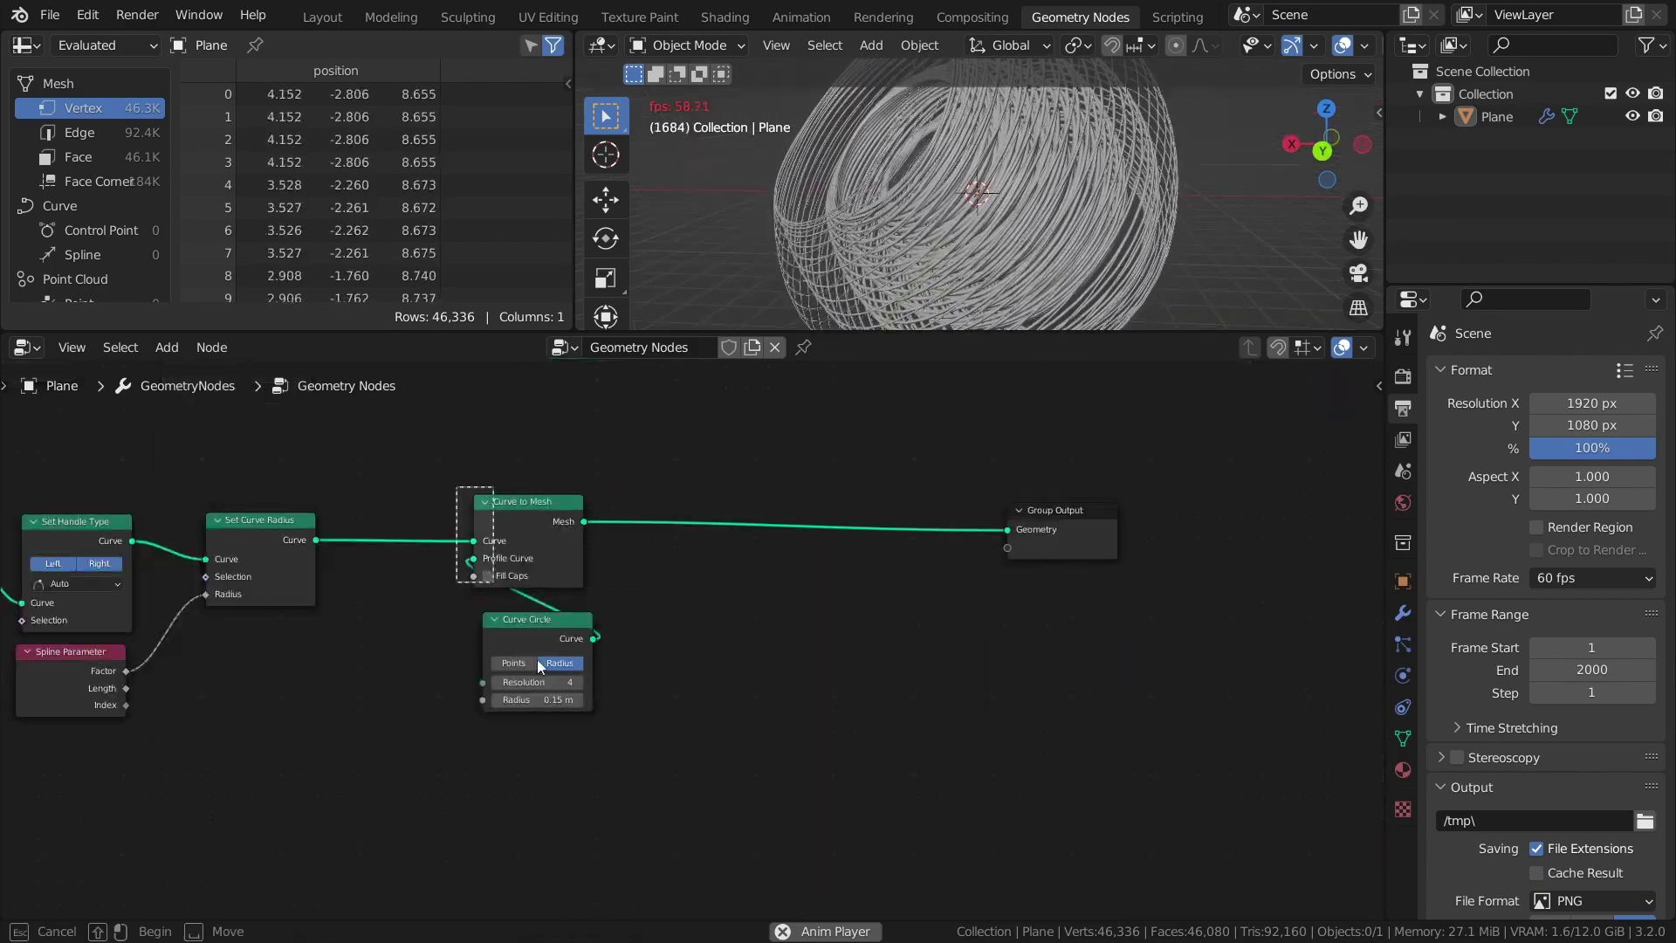
Shift the tube-building nodes left and insert a Set Material node on the mesh output link.
key("g")
left_click(569, 710)
key("shift+a")
type("s")
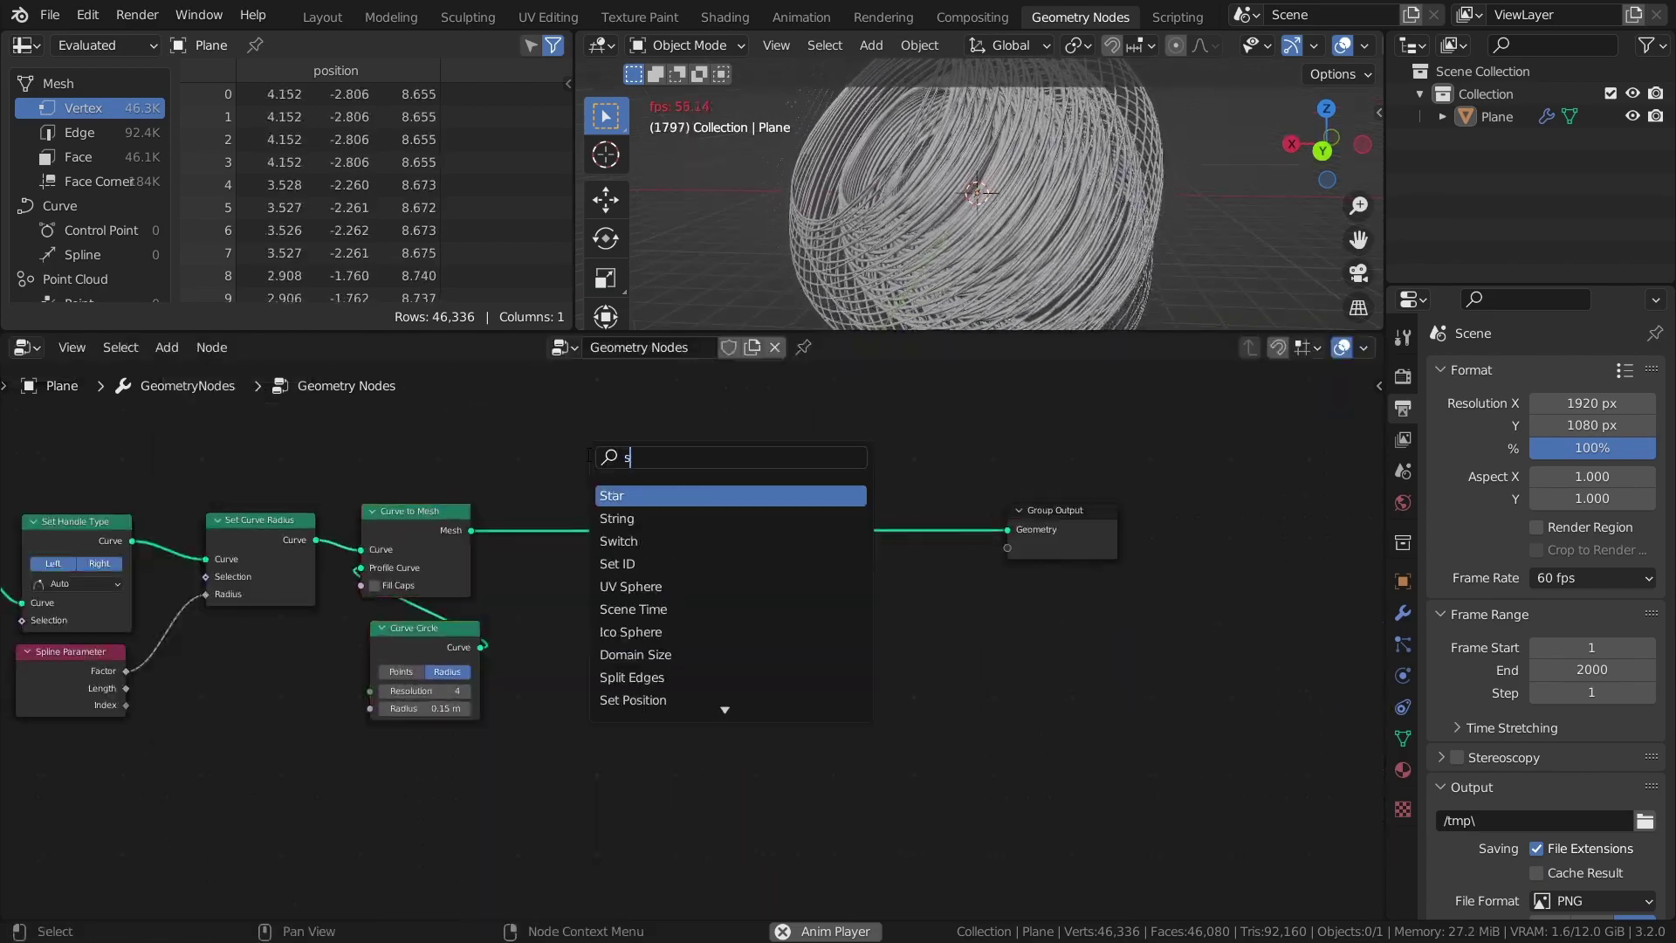
type("et ma")
key("Return")
left_click(666, 524)
Create a new material named 'Splines' and save the file.
left_click(1403, 769)
left_click(1484, 469)
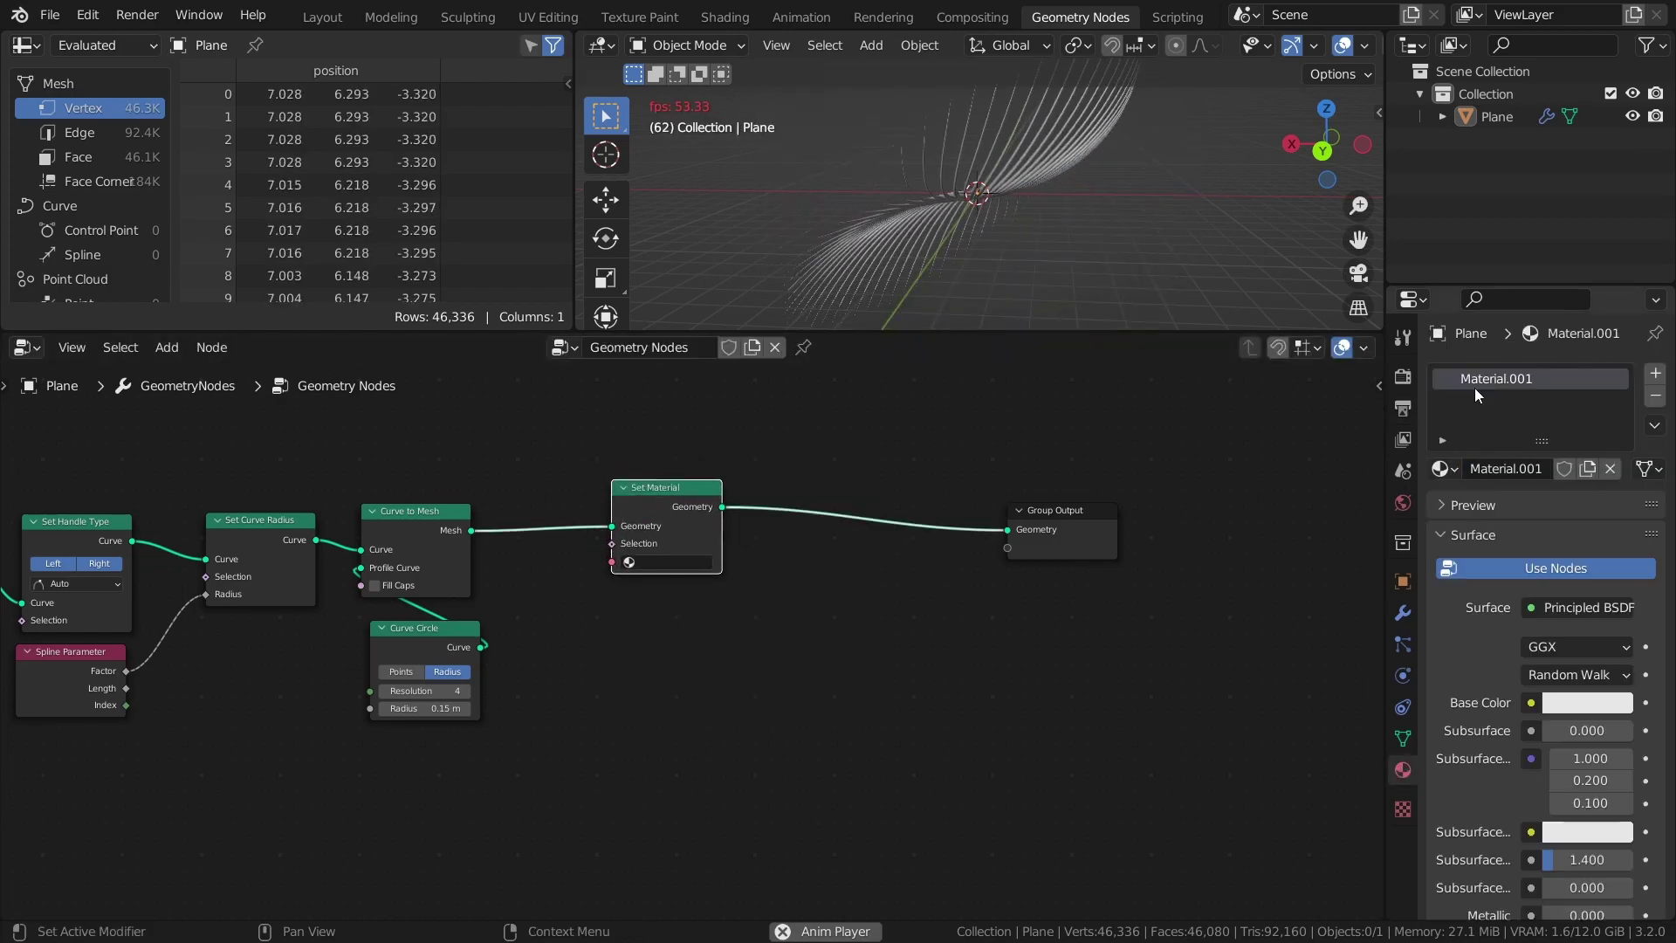
left_click(1491, 379)
type("Splines")
key("Return")
key("ctrl+s")
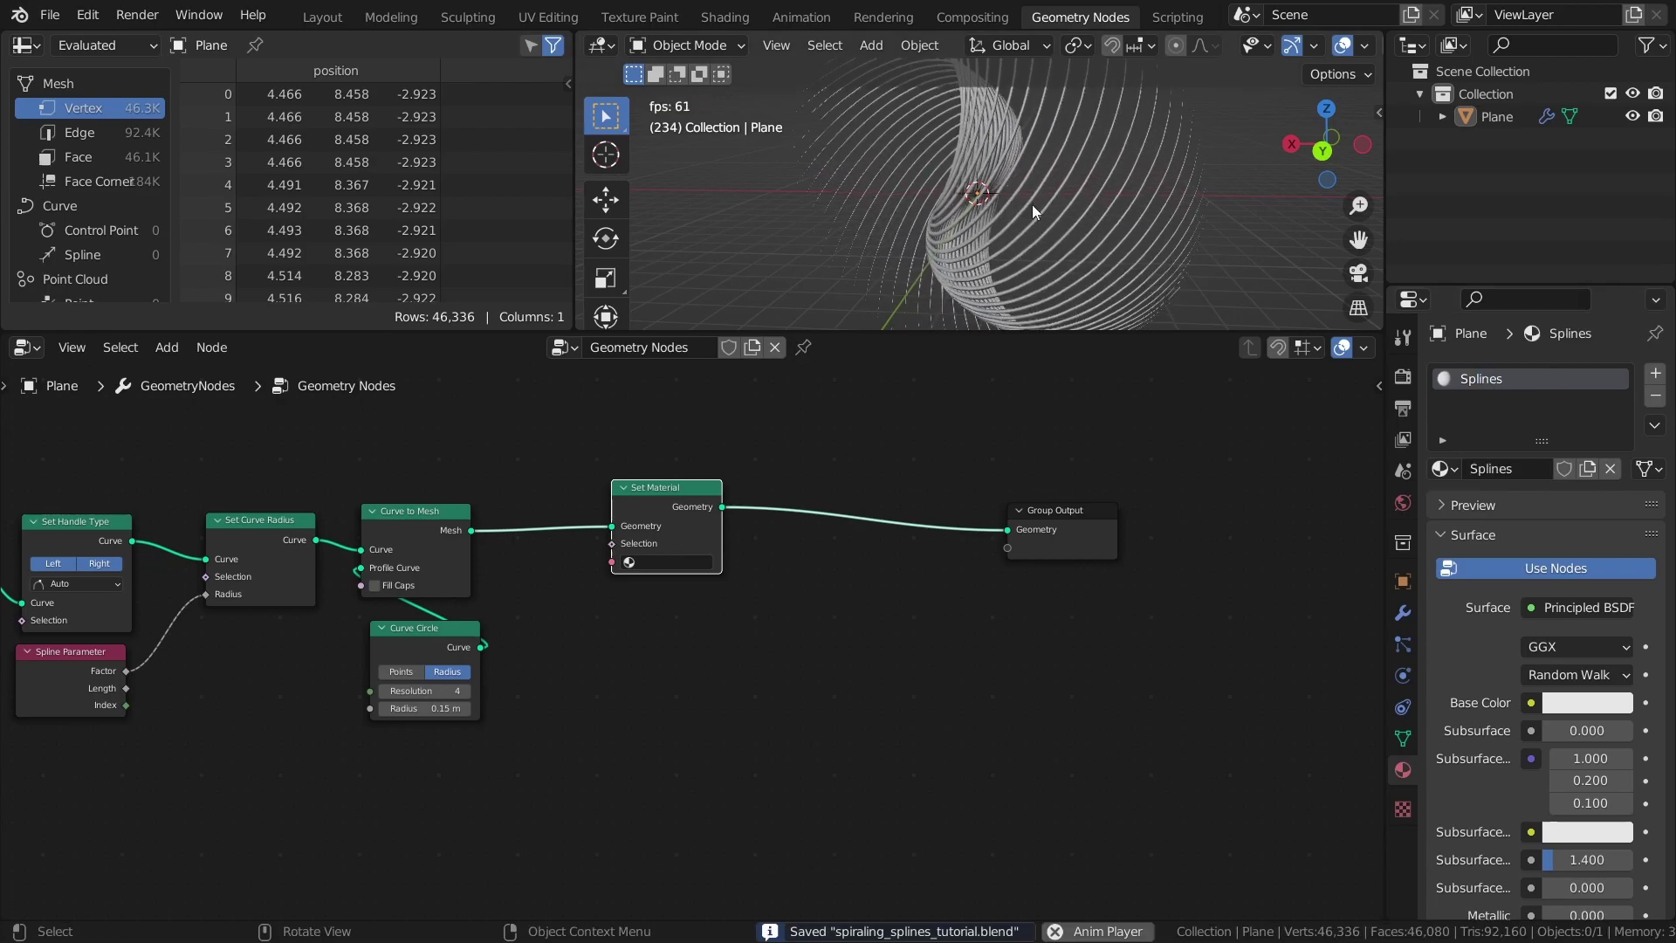
Assign Splines in the Set Material node and give it a light green base colour.
left_click(1588, 703)
left_click(1522, 484)
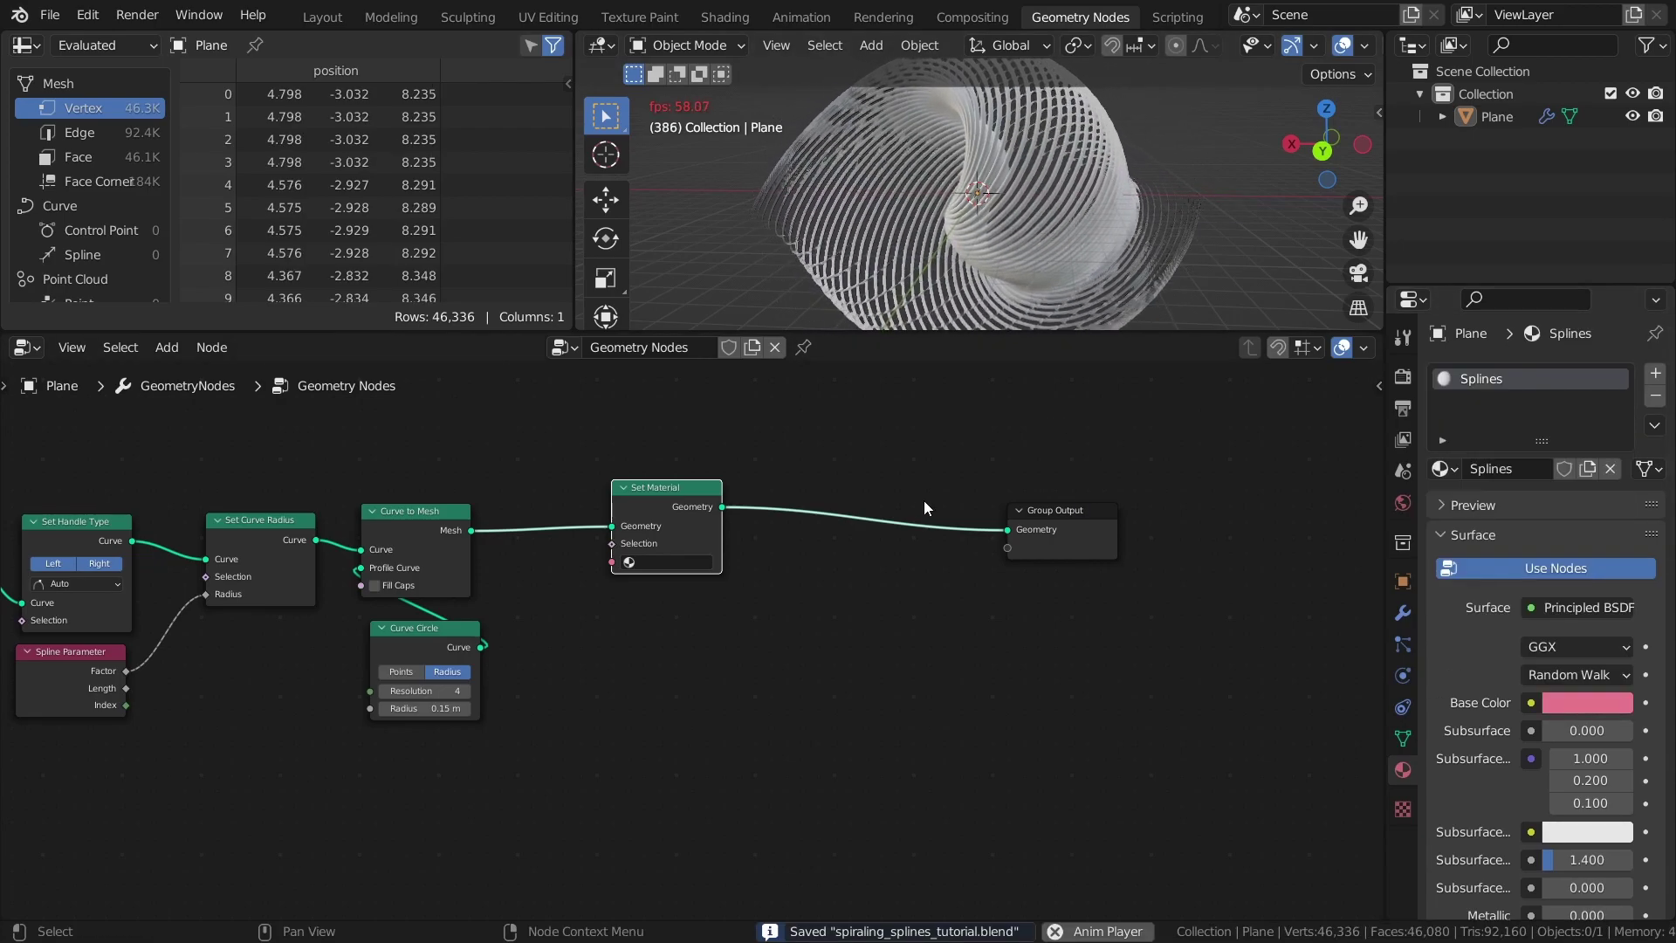
left_click(668, 562)
left_click(663, 590)
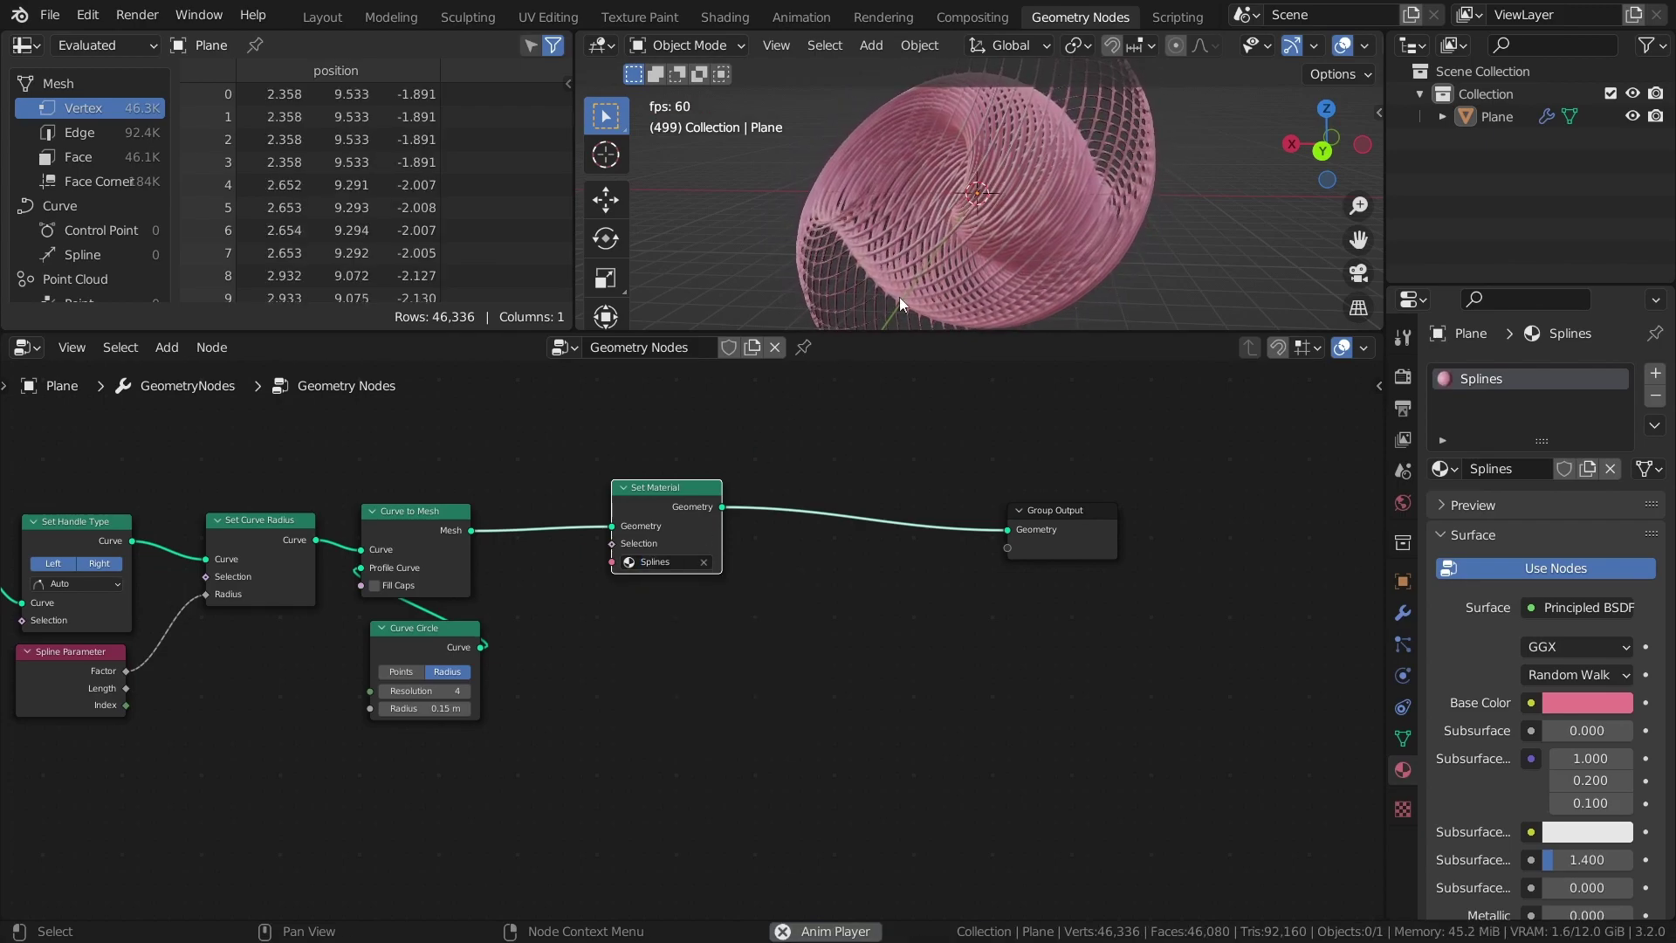
left_click(1585, 703)
left_click(1503, 450)
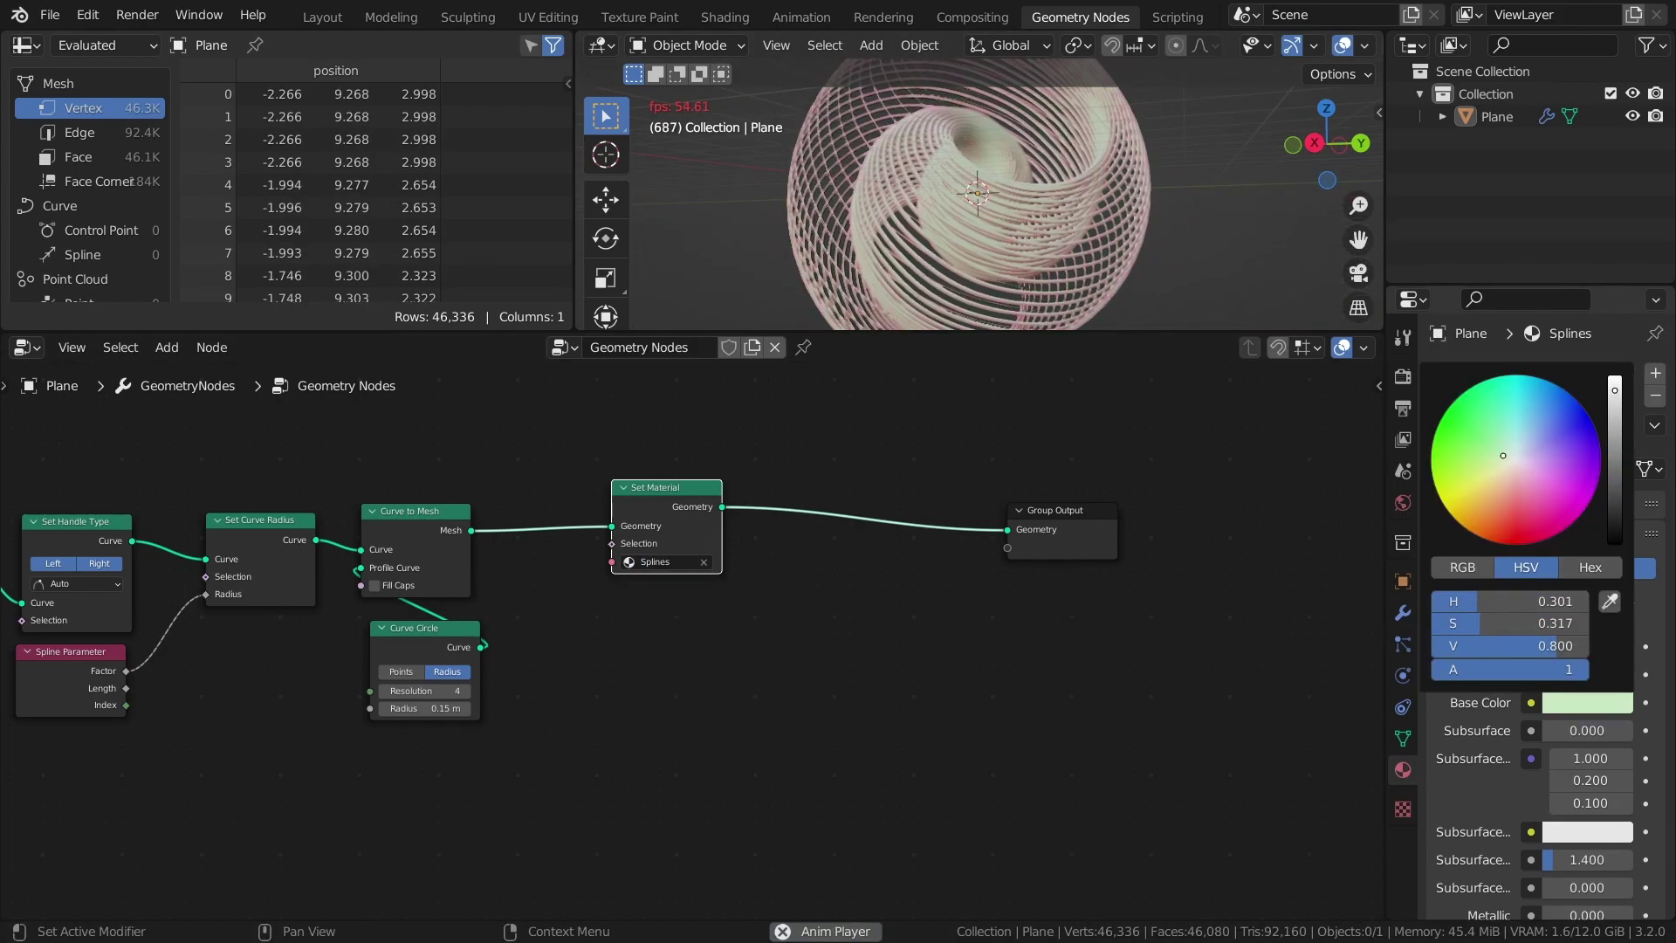
mouse_move(1503, 451)
left_mouse_down()
mouse_move(1467, 430)
mouse_move(1443, 476)
mouse_move(1564, 522)
mouse_move(1544, 379)
mouse_move(1465, 410)
mouse_move(1491, 408)
left_mouse_up()
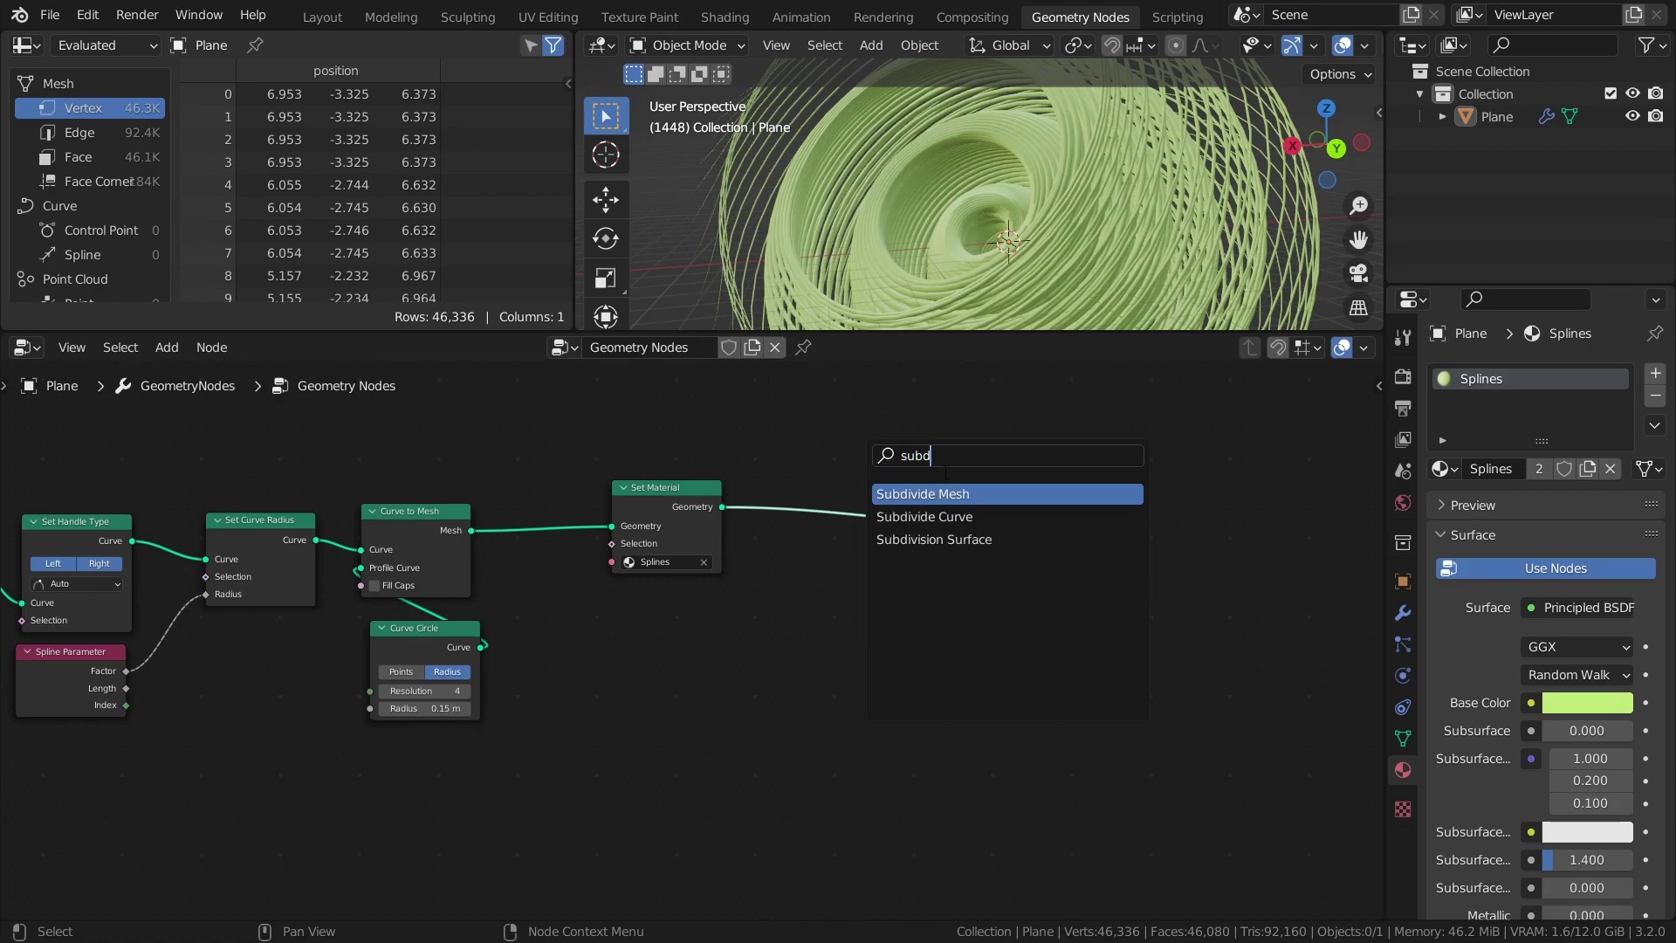
Insert a Subdivision Surface node after Set Material, then wire Set Material straight into Group Output.
left_click(979, 540)
left_click(951, 538)
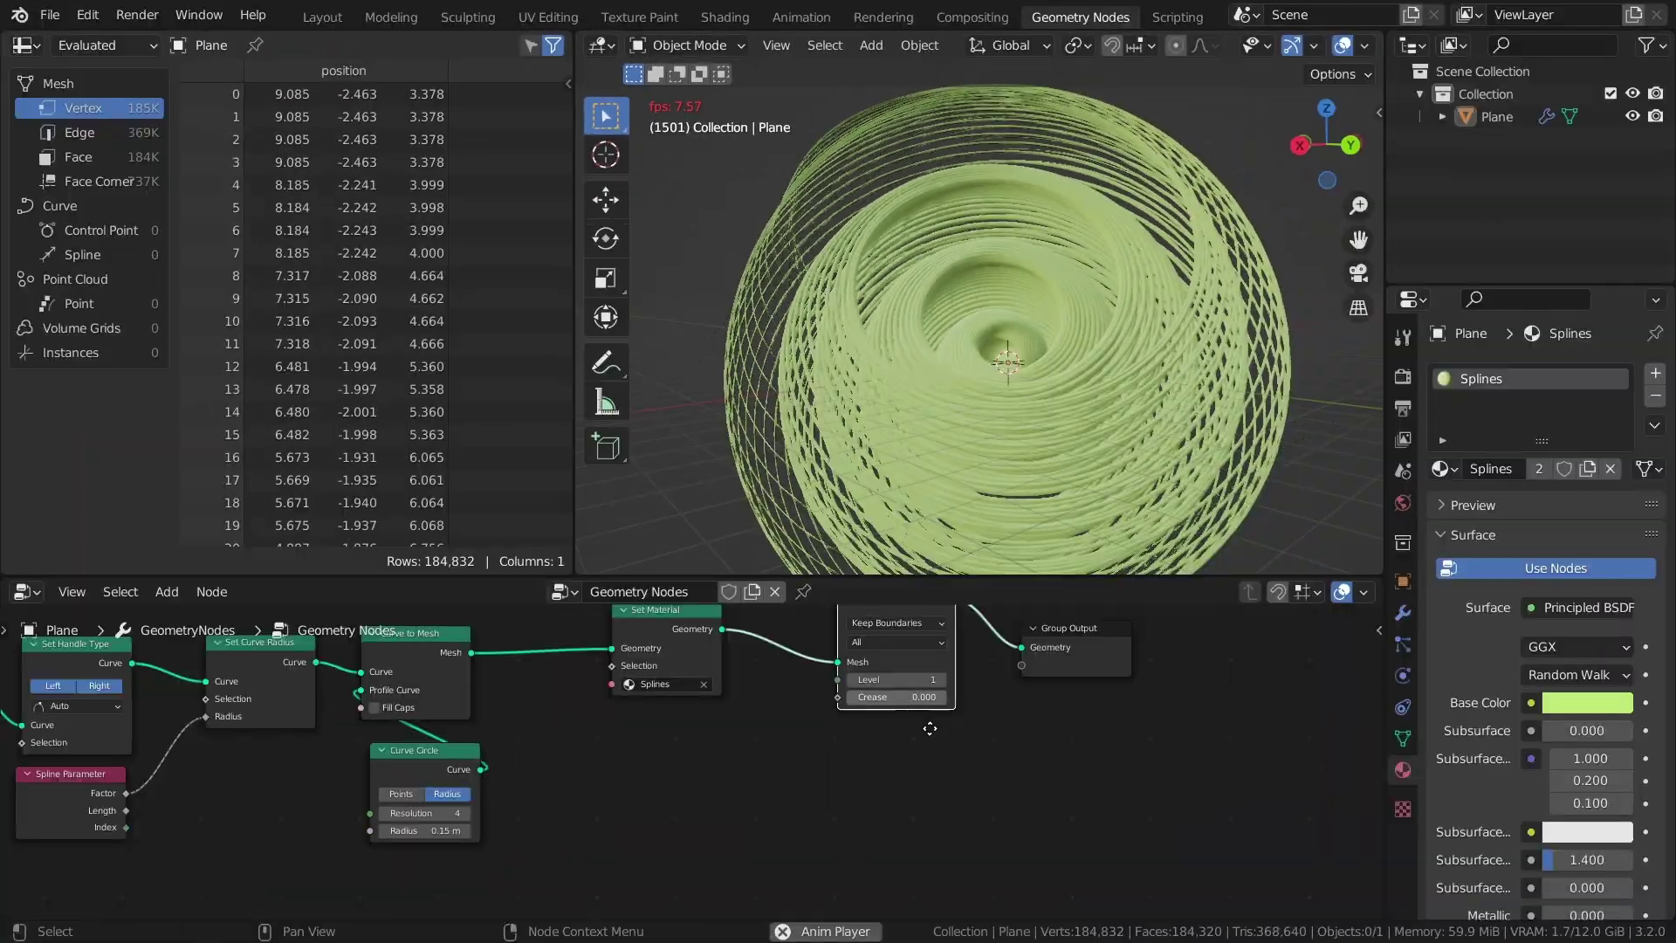
middle_click_drag(847, 768, 772, 830)
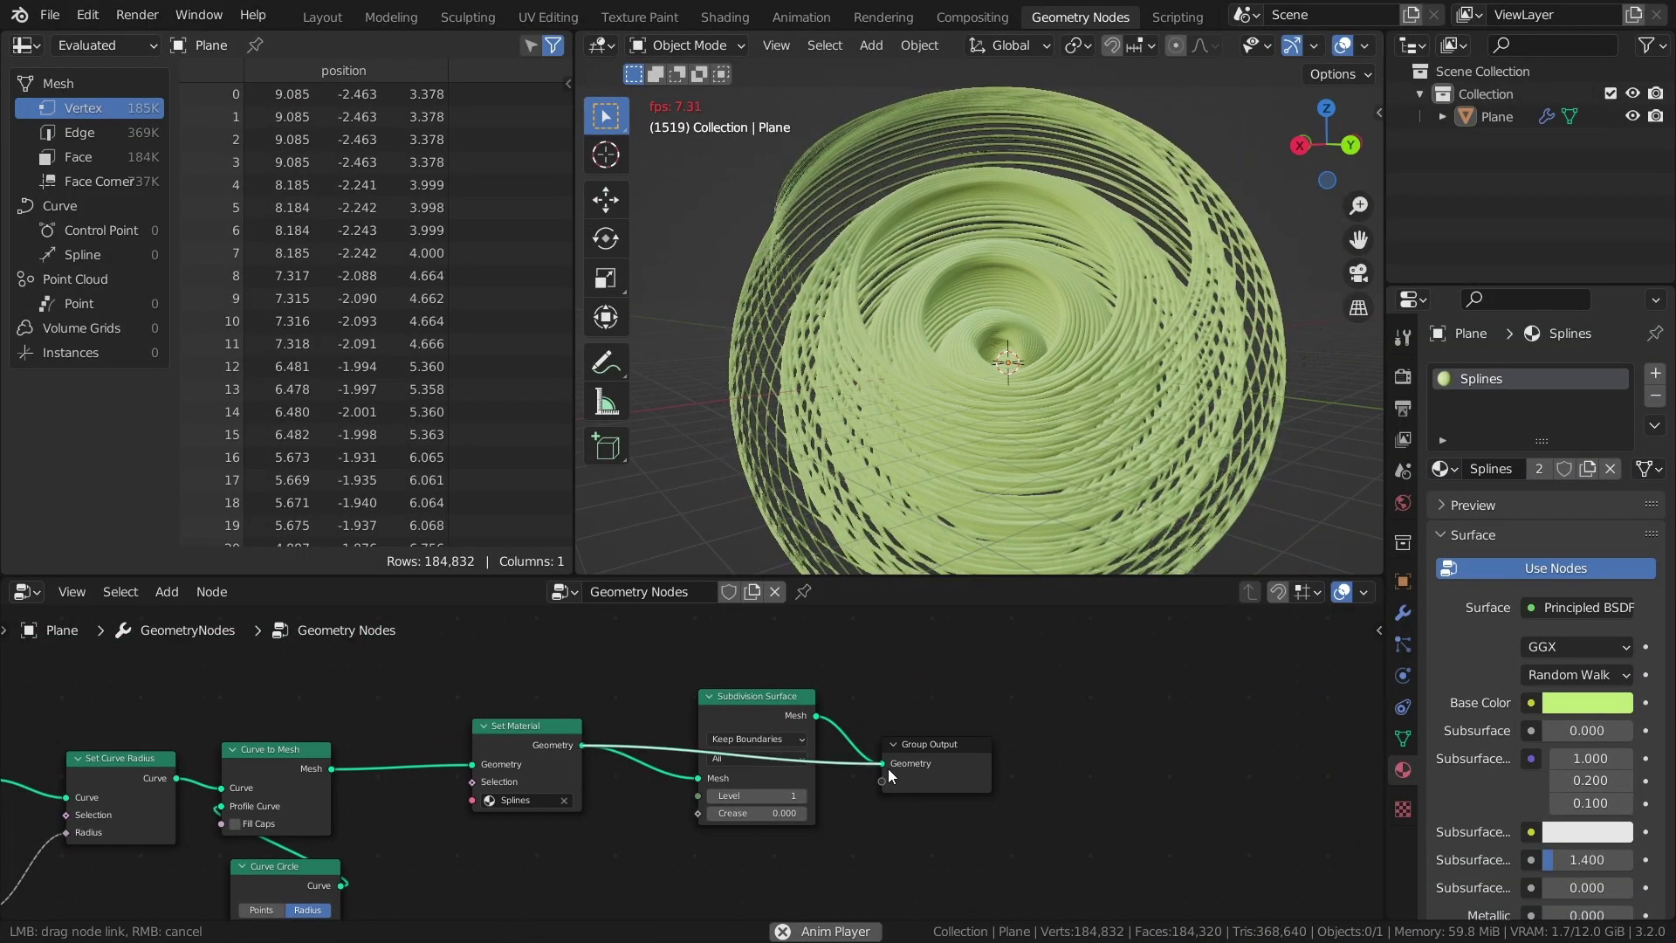
left_click_drag(898, 769, 888, 768)
mouse_move(886, 489)
middle_mouse_down()
mouse_move(1030, 468)
mouse_move(781, 470)
middle_mouse_up()
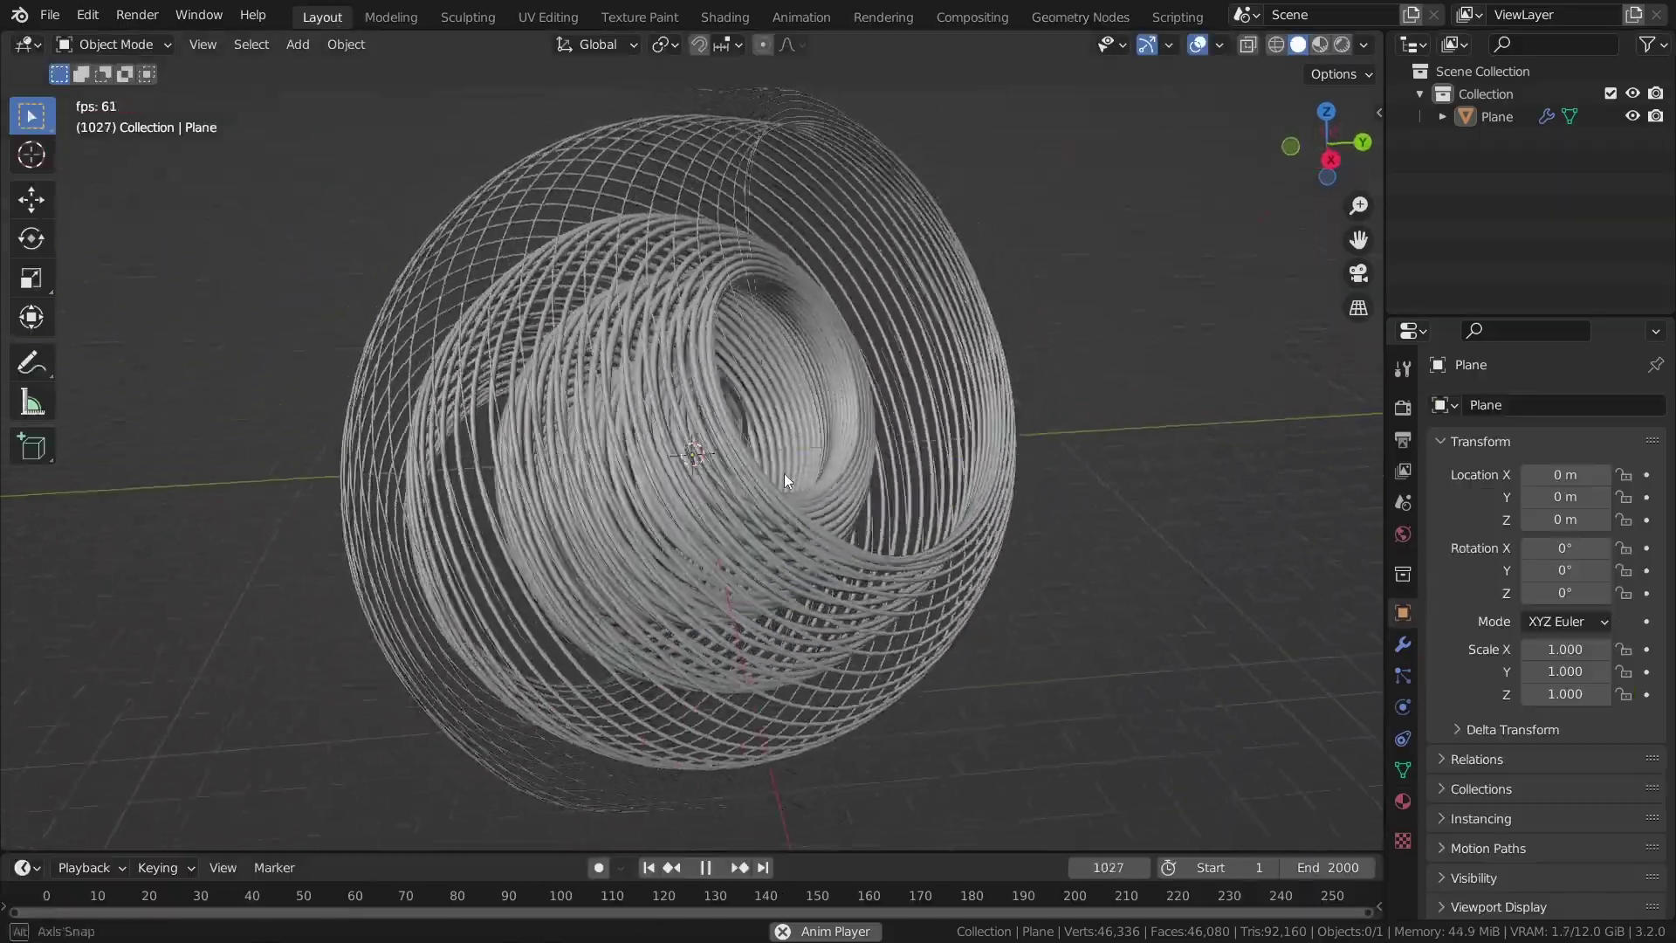